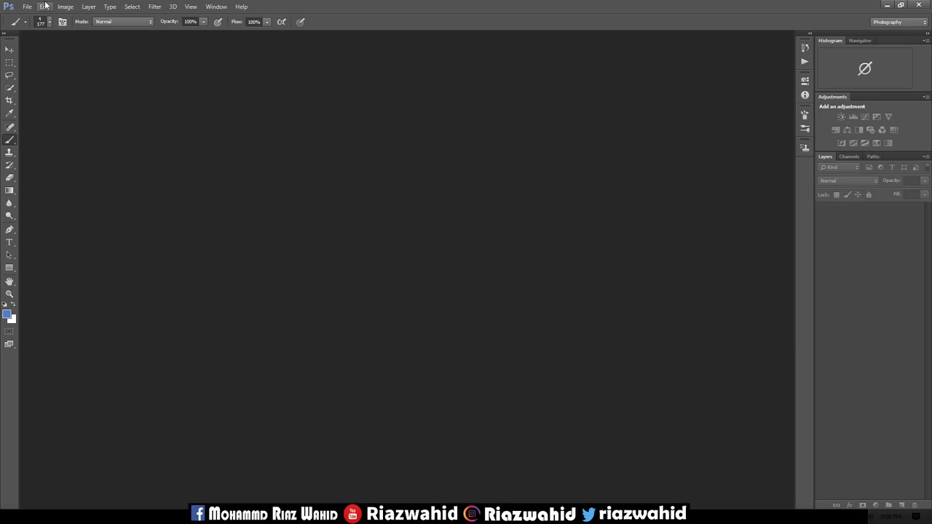
Create a new 1920 × 1080 px, 75 ppi document with a white background
click(27, 7)
click(33, 18)
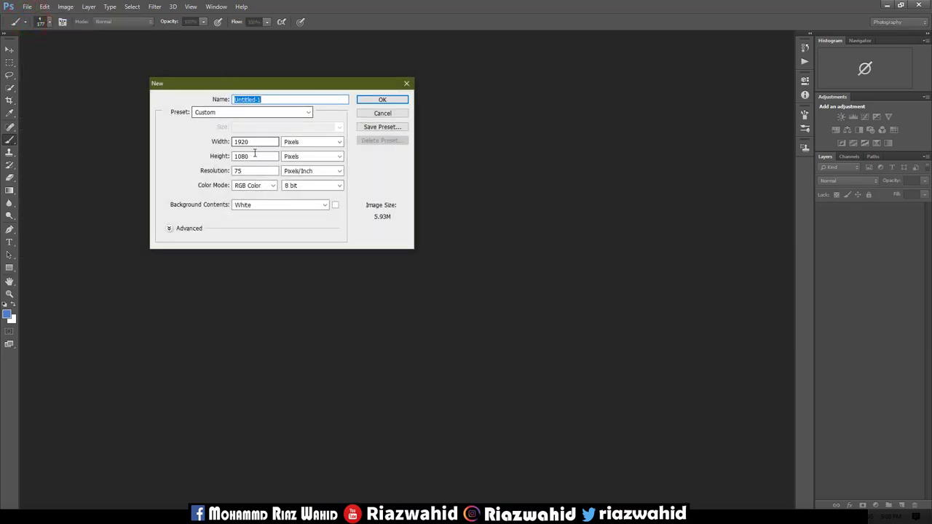
click(383, 100)
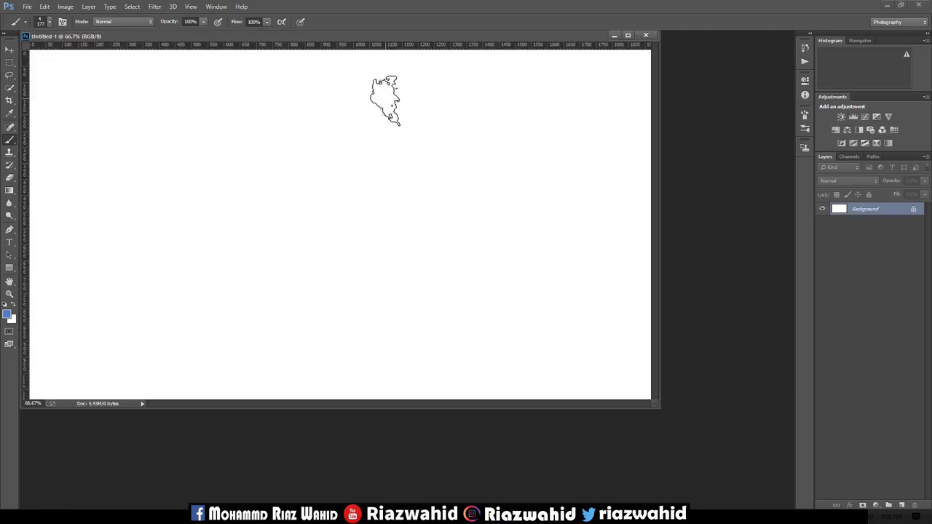
Dock the floating document window as a full workspace tab
click(391, 35)
drag(426, 47, 434, 39)
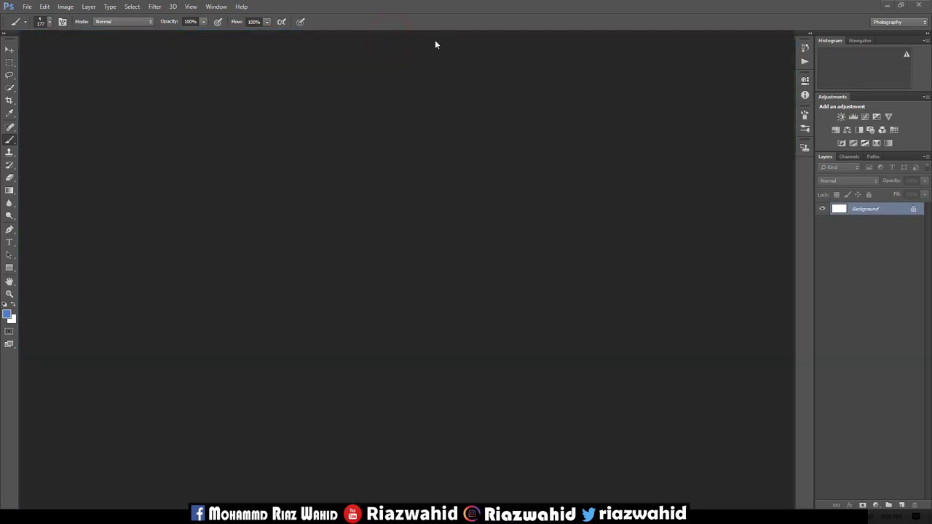
click(9, 50)
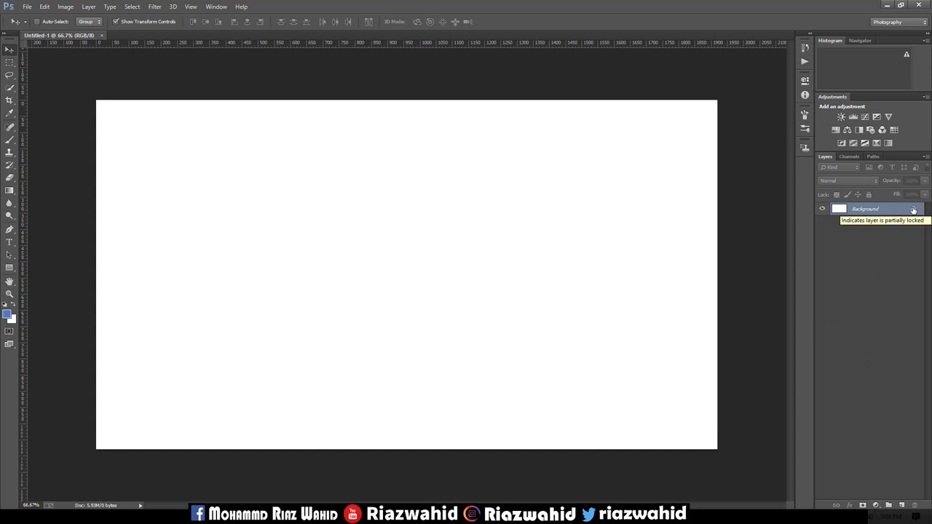
Unlock the Background and add a reversed radial Gradient Overlay at 150% scale
click(913, 210)
double_click(907, 210)
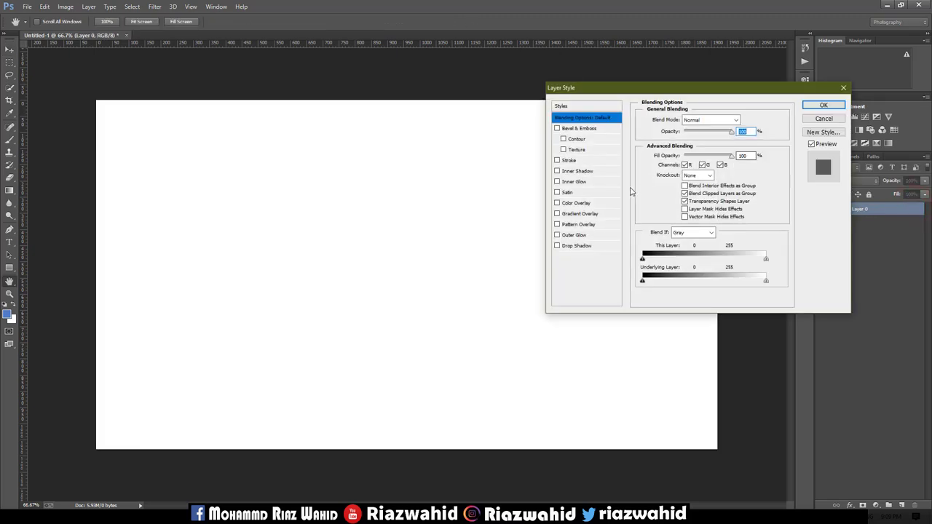
click(557, 214)
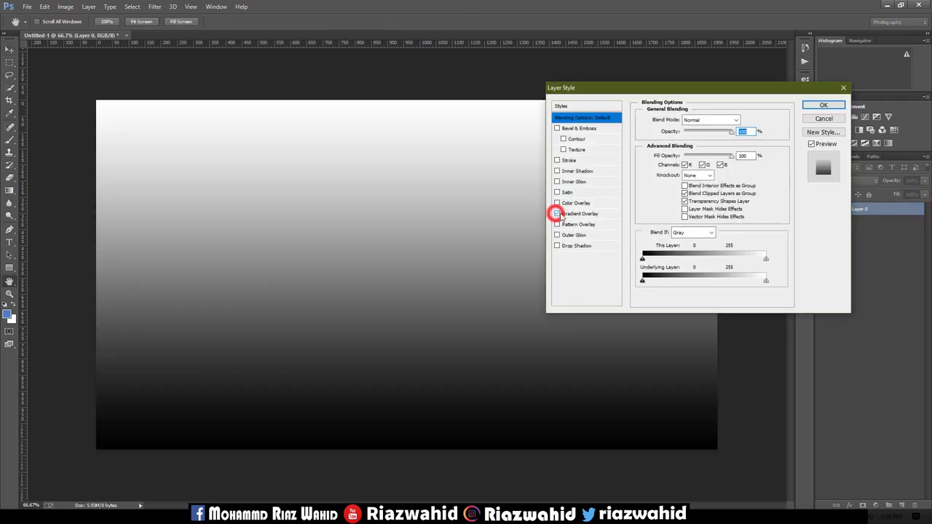
click(603, 215)
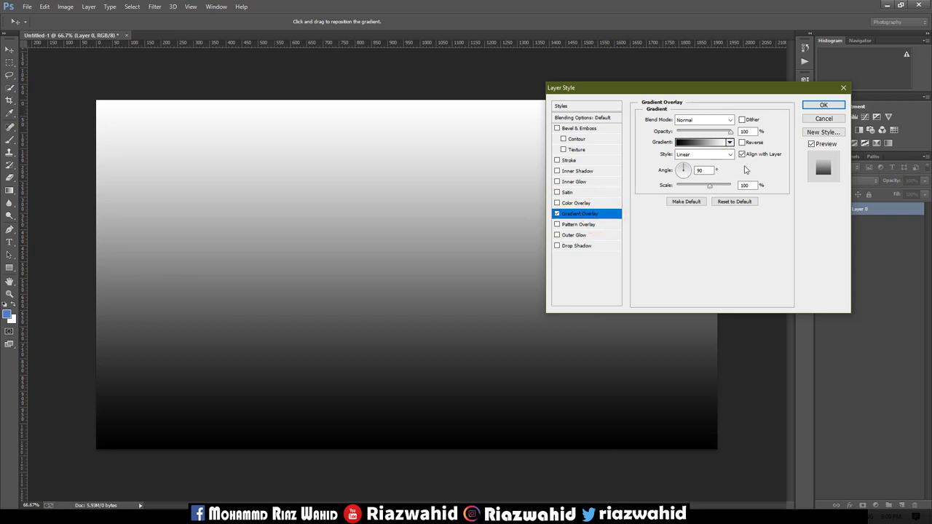
click(742, 142)
drag(710, 186, 730, 186)
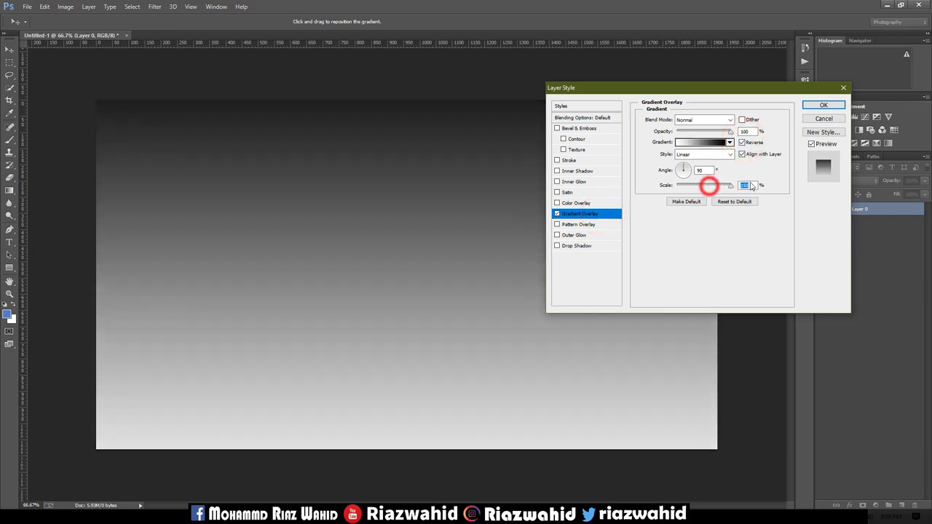
click(697, 154)
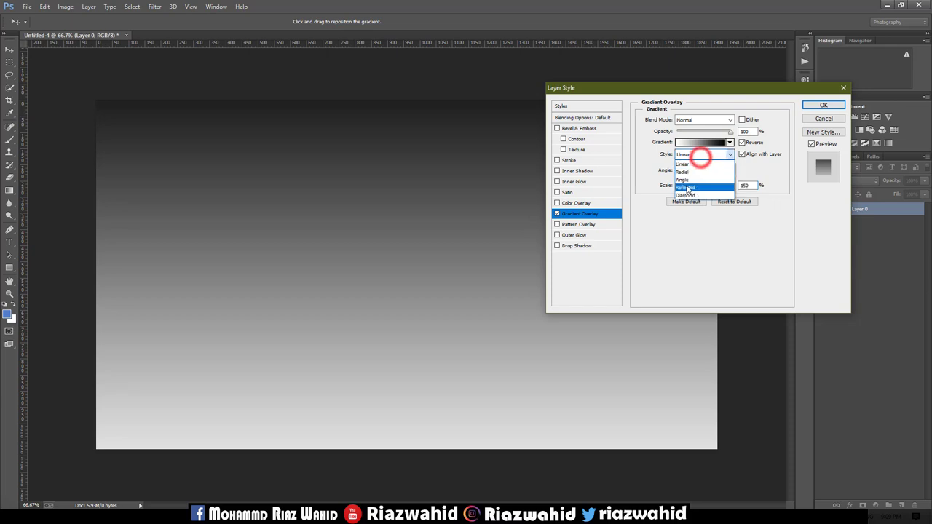
click(688, 170)
Set the gradient's left stop to orange and apply the overlay to Layer 0
click(704, 142)
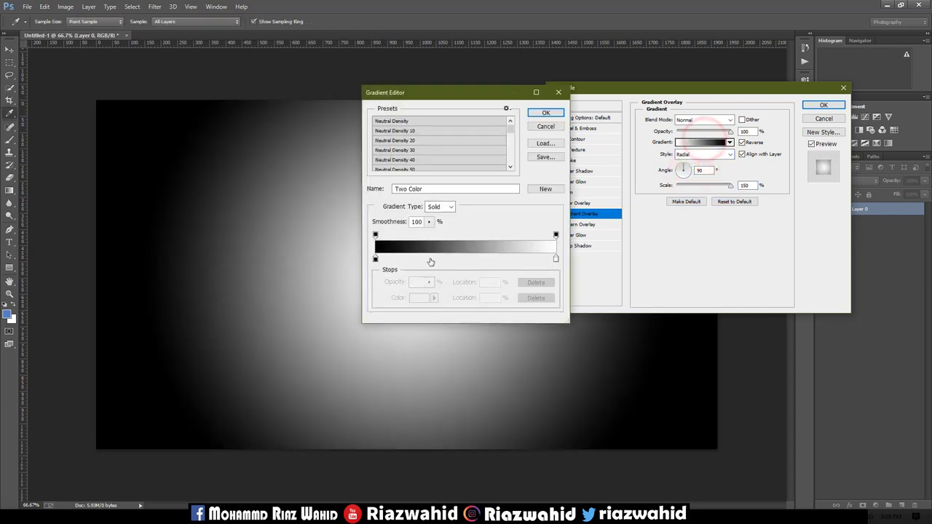
click(375, 258)
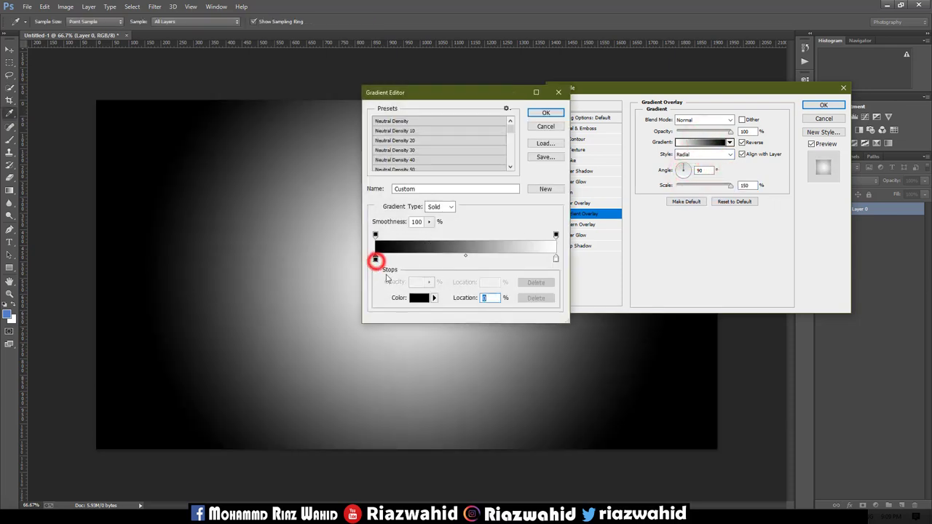
click(411, 298)
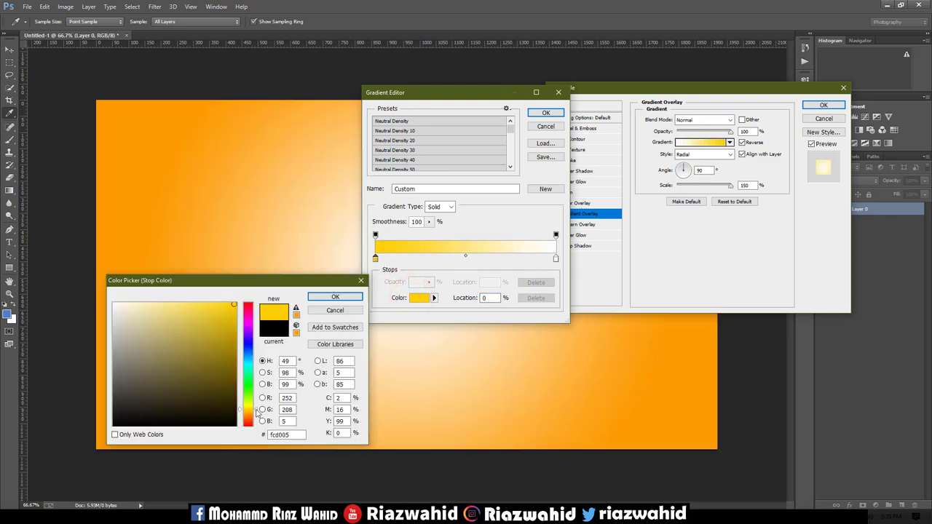
text(fcd005)
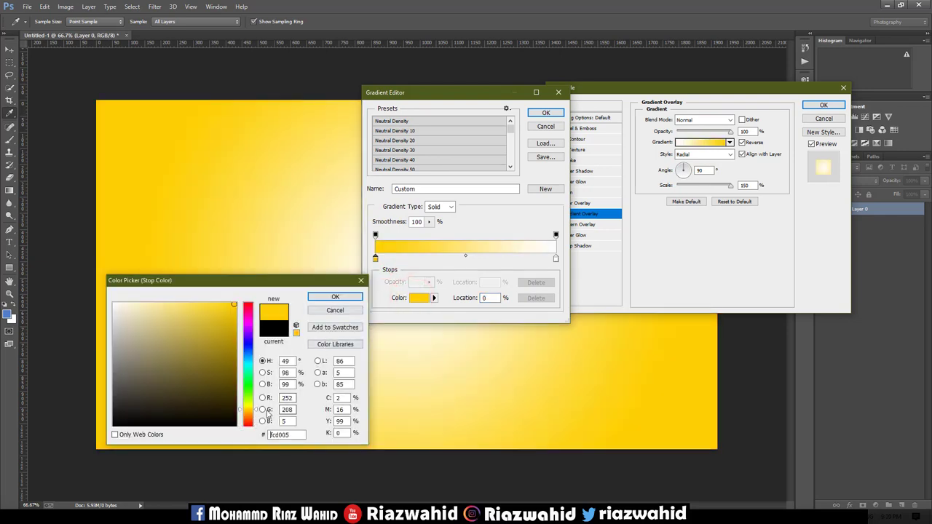
click(257, 418)
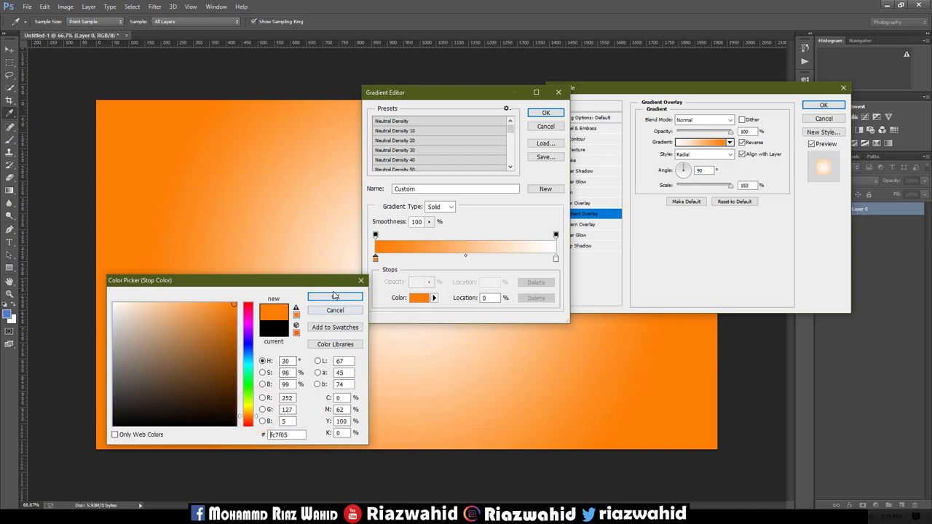
click(332, 296)
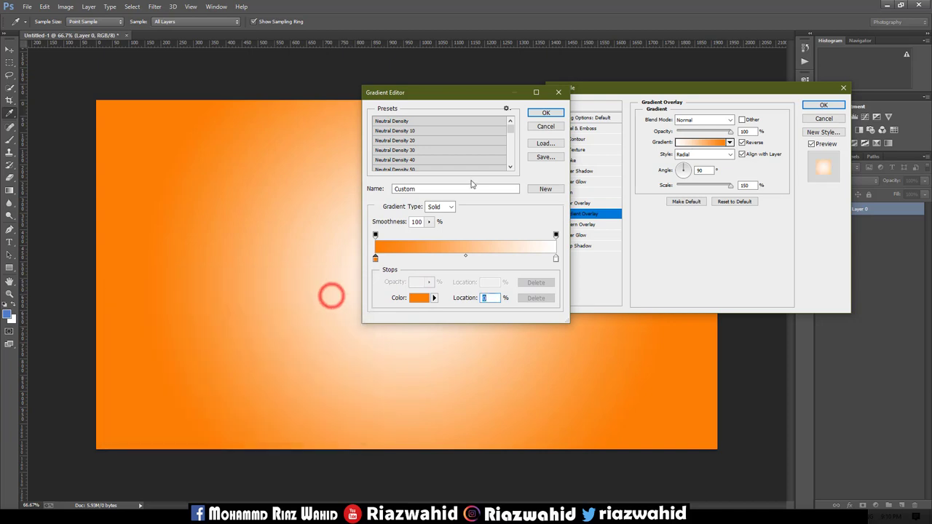
click(546, 113)
click(823, 106)
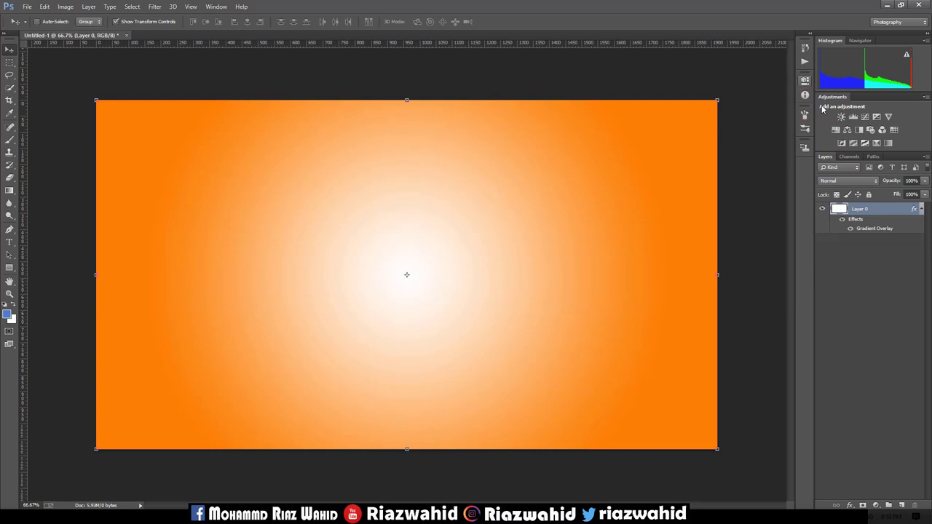
Open riaz4 copy.jpg and dock it as its own document tab
click(27, 7)
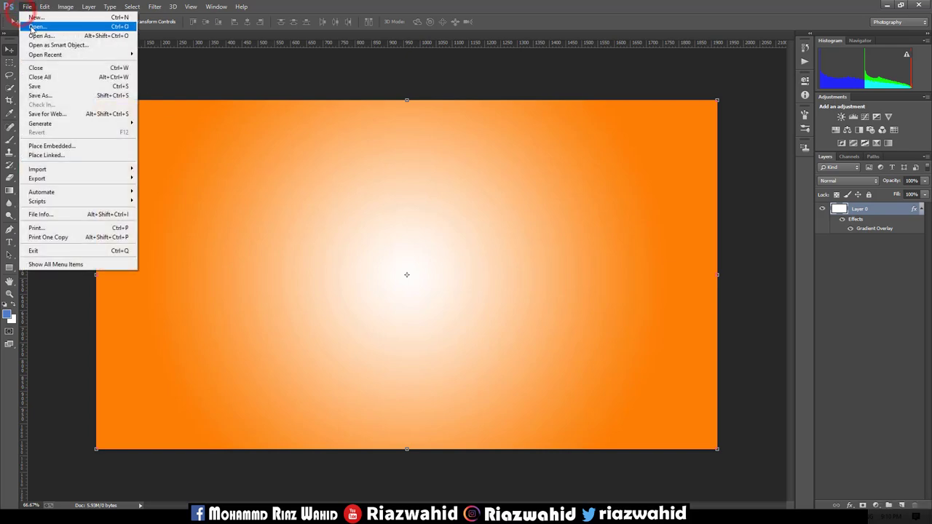
click(35, 26)
click(212, 203)
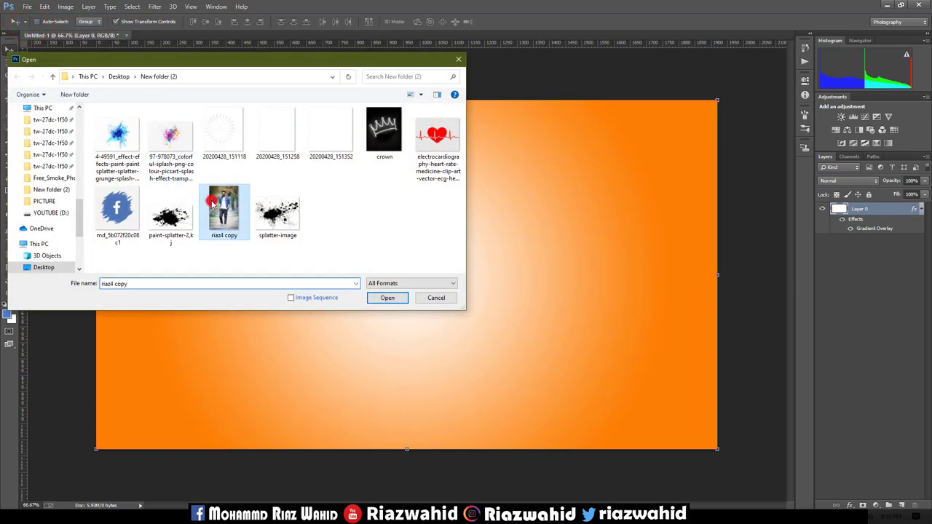
double_click(212, 204)
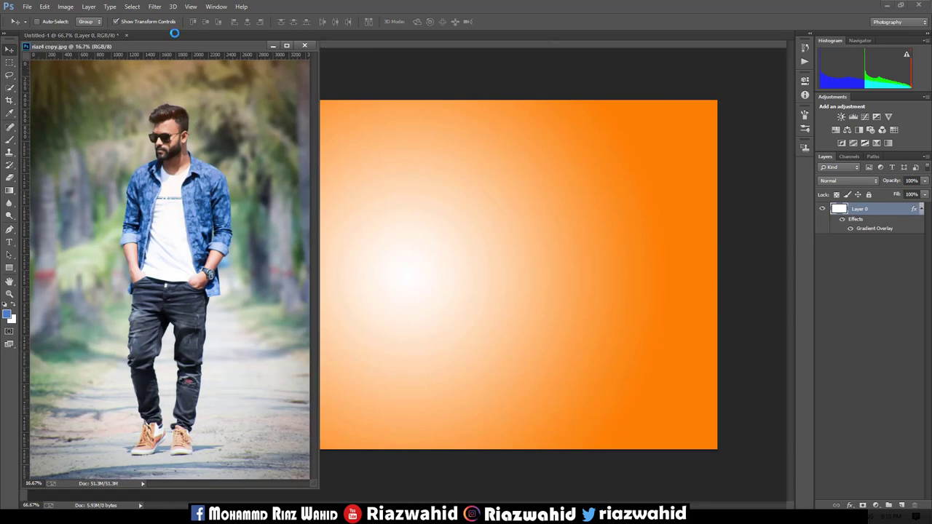
mouse_move(175, 34)
mouse_down()
mouse_move(235, 46)
mouse_move(379, 31)
mouse_up()
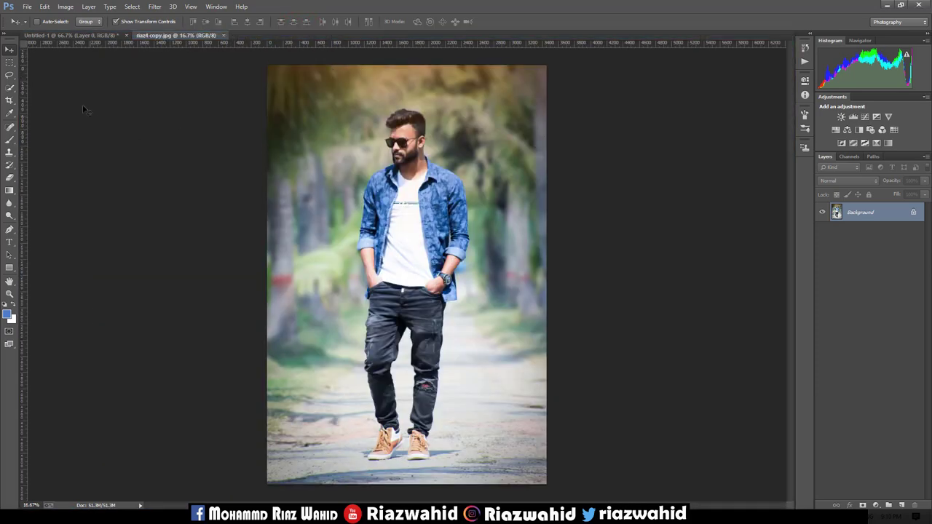
Crop the photo to a waist-up frame with narrower left and right sides
click(9, 100)
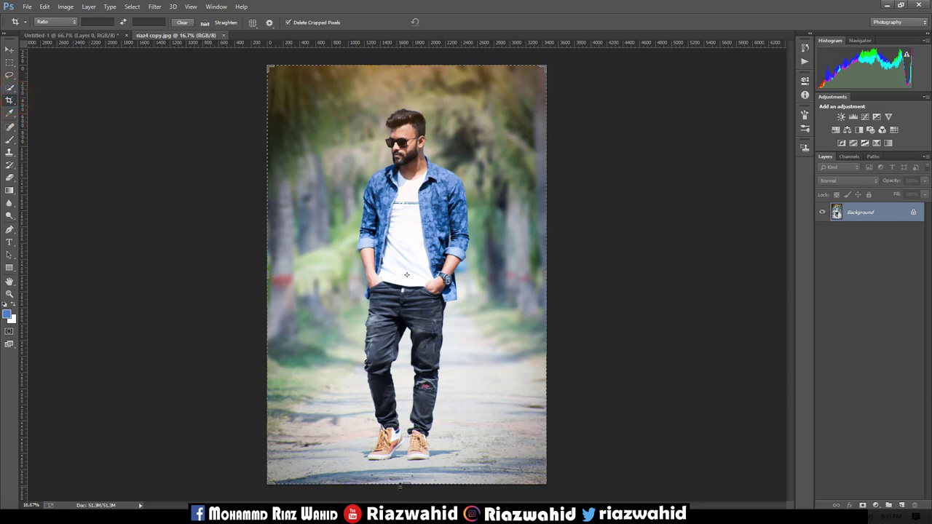
drag(401, 486, 428, 397)
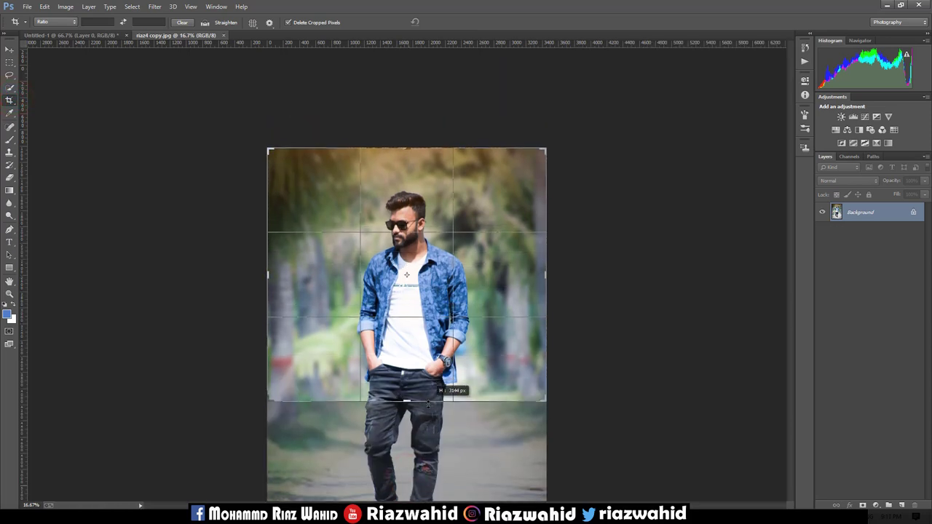
drag(428, 404, 428, 400)
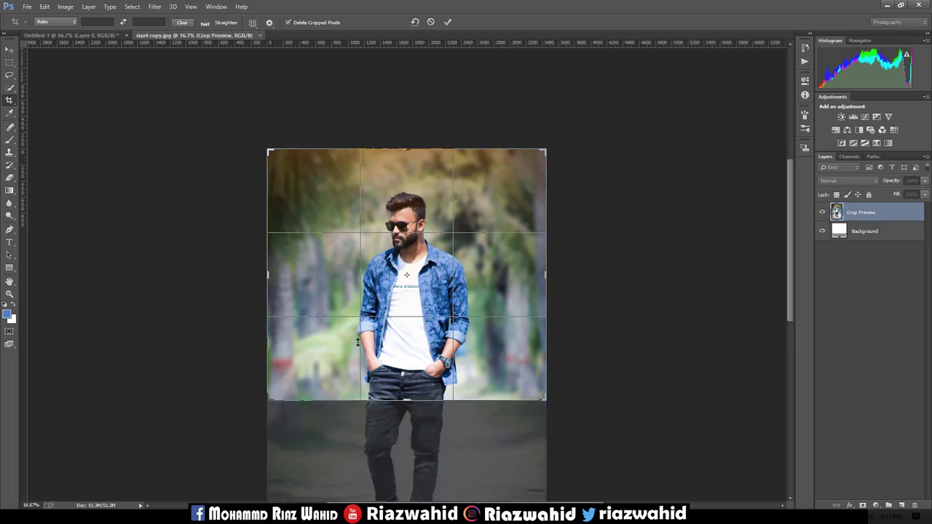
drag(268, 274, 291, 274)
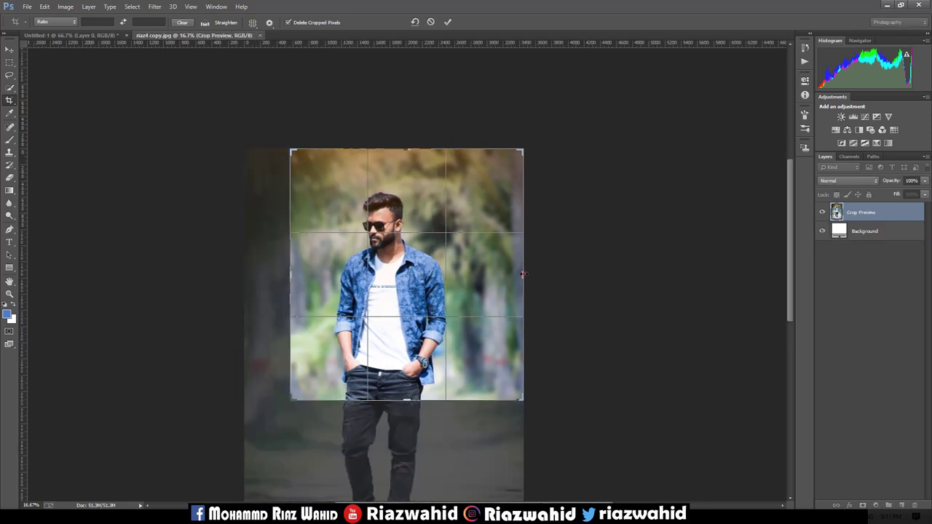
drag(522, 274, 510, 271)
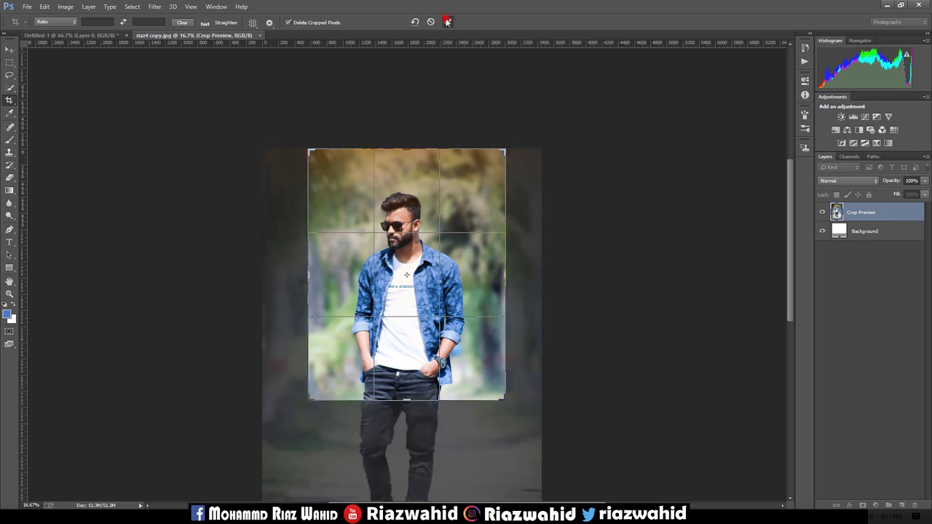
click(447, 21)
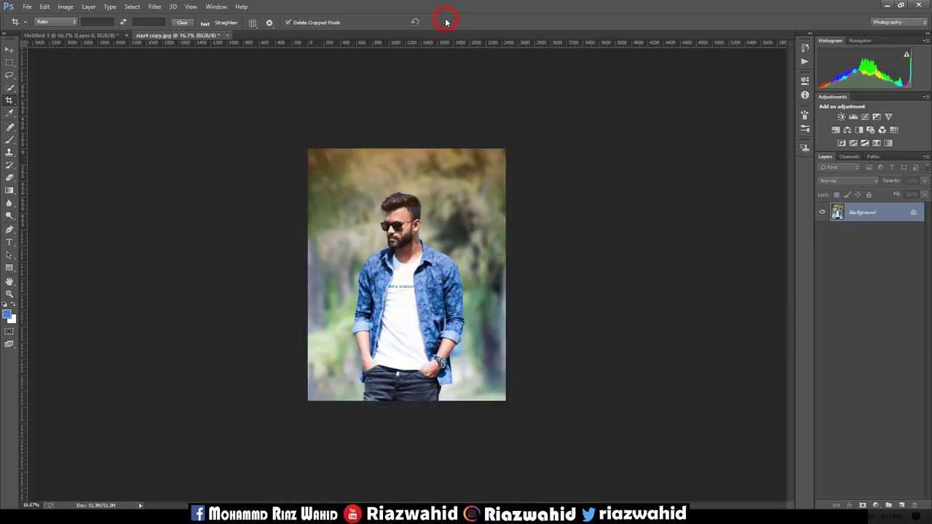
click(9, 87)
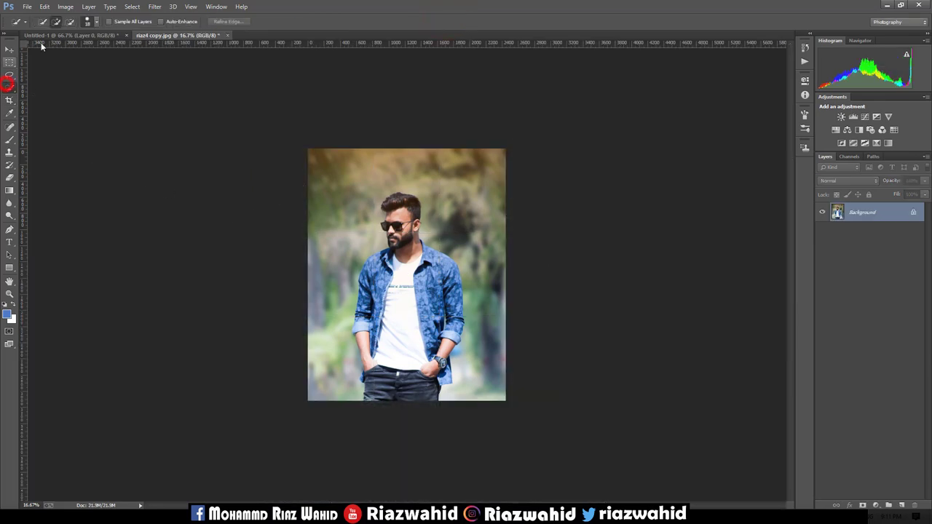
Select the man's head, body and shirt with a 23 px Quick Selection brush
click(94, 24)
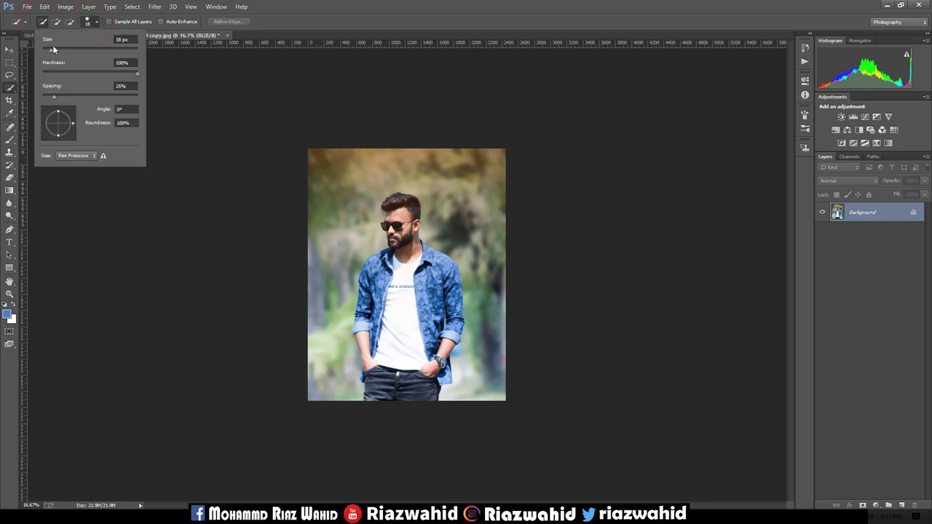
drag(53, 48, 57, 49)
mouse_move(399, 208)
mouse_down()
mouse_move(434, 327)
mouse_move(438, 260)
mouse_move(448, 304)
mouse_move(445, 354)
mouse_move(429, 384)
mouse_move(377, 367)
mouse_move(372, 256)
mouse_up()
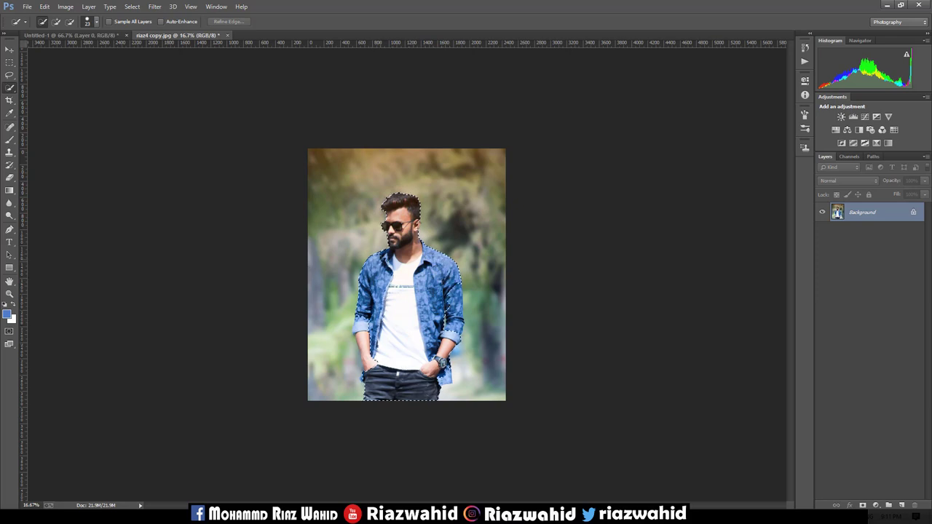
drag(360, 325, 371, 343)
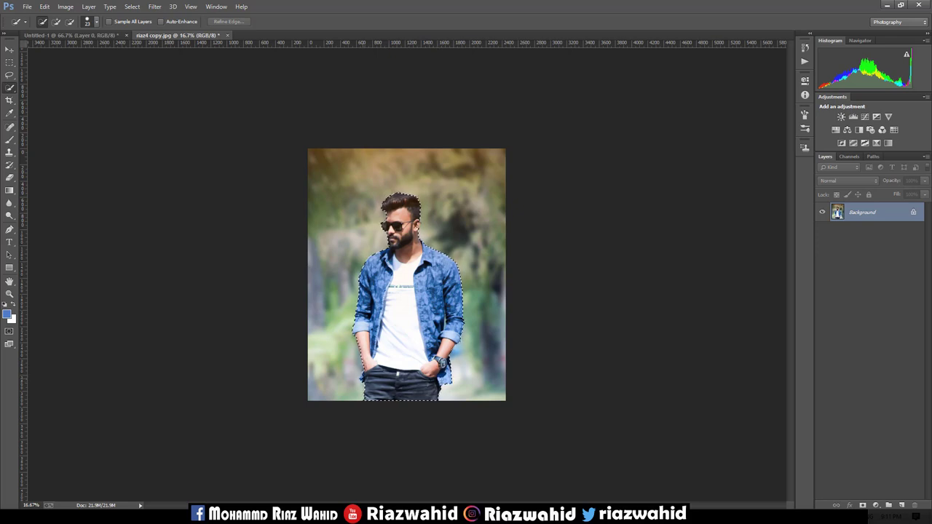
drag(445, 357, 437, 368)
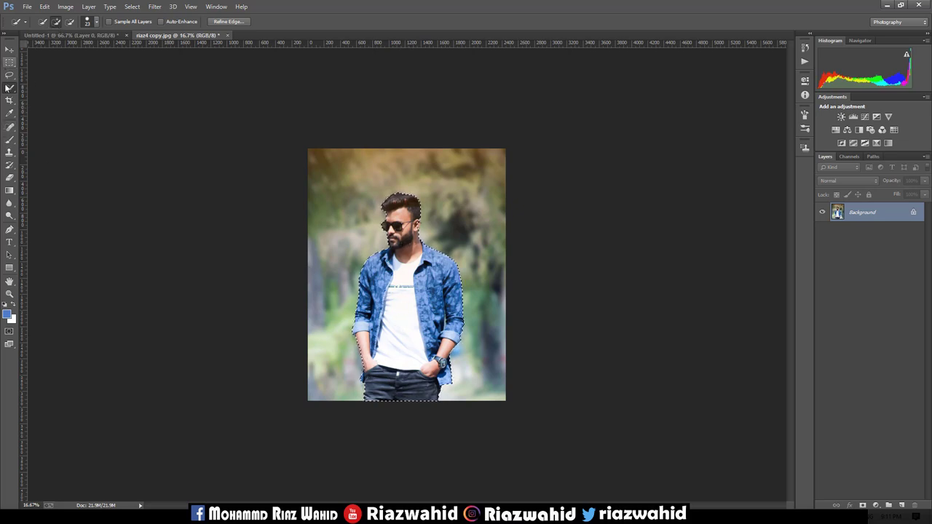
Zoom in to 50% and add the sunglasses and ear areas to the selection
click(10, 293)
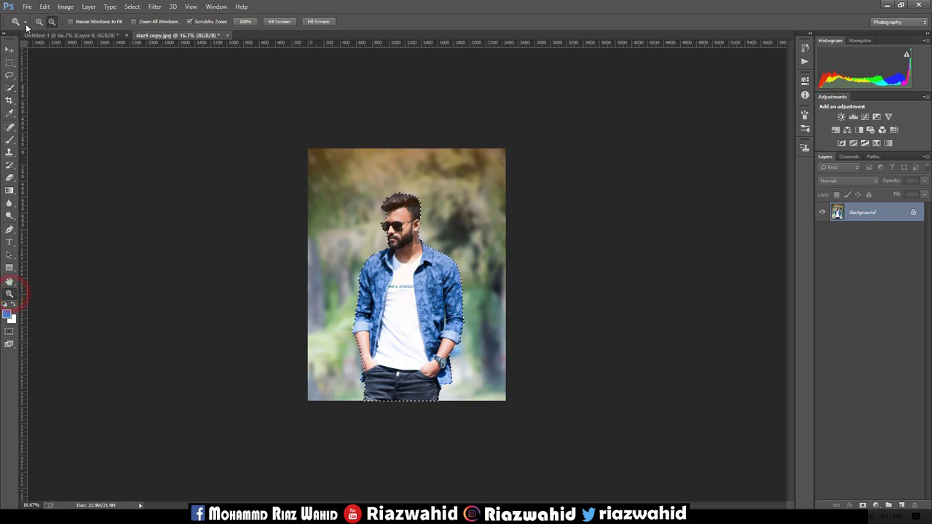
click(39, 21)
click(488, 229)
click(401, 209)
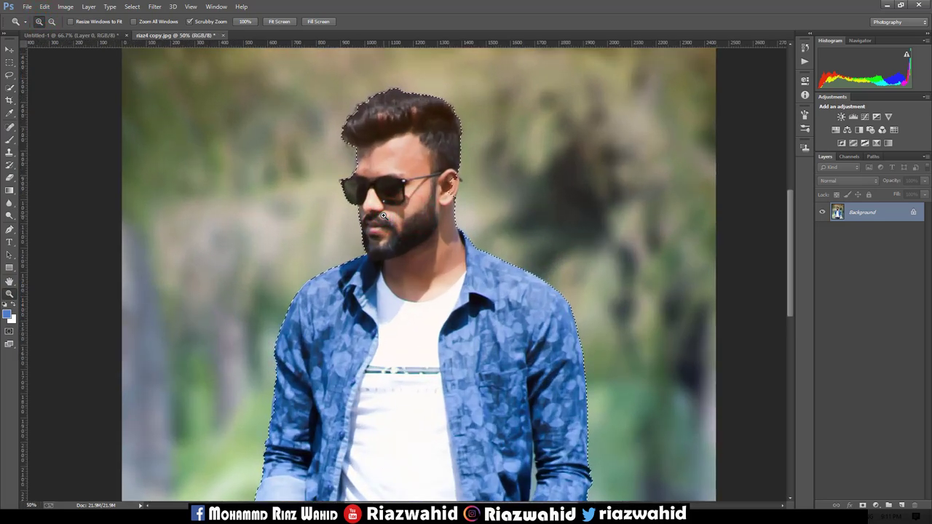
click(9, 88)
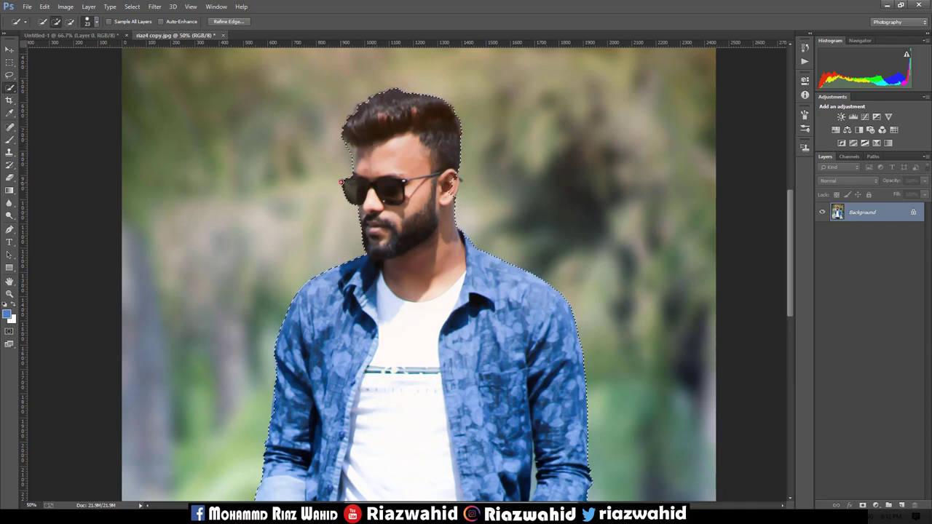
drag(341, 182, 358, 188)
click(456, 176)
mouse_move(790, 223)
mouse_down()
mouse_move(784, 299)
mouse_move(791, 220)
mouse_up()
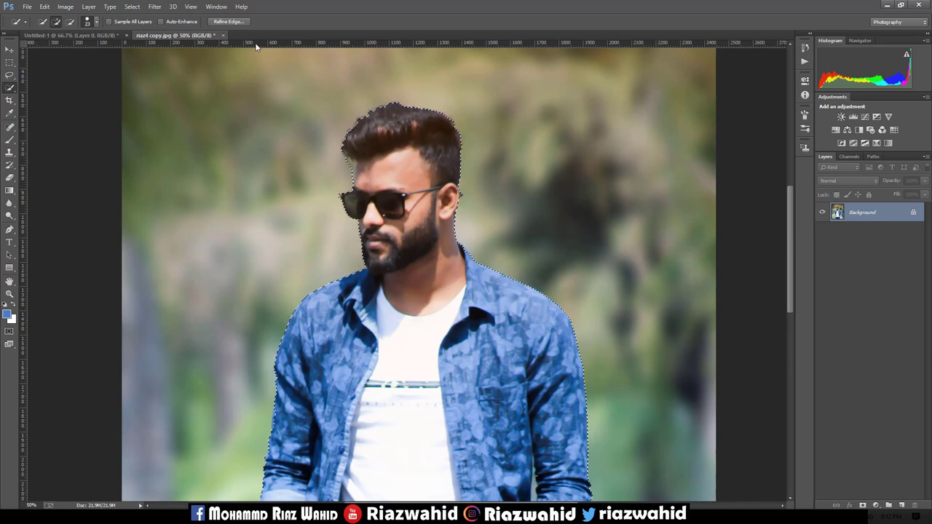
Refine the selection edge along the top of the hair and beside the sunglasses
click(228, 21)
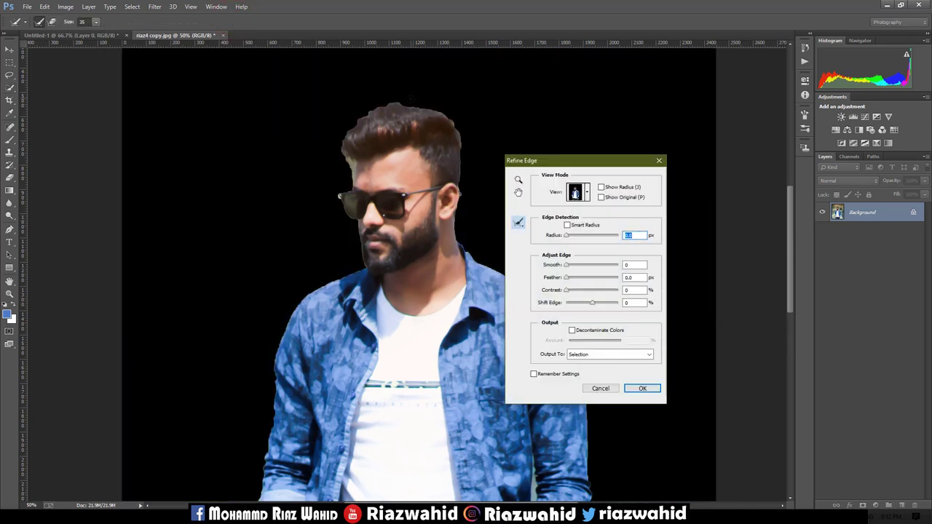
mouse_move(402, 108)
mouse_down()
mouse_move(343, 141)
mouse_move(352, 178)
mouse_up()
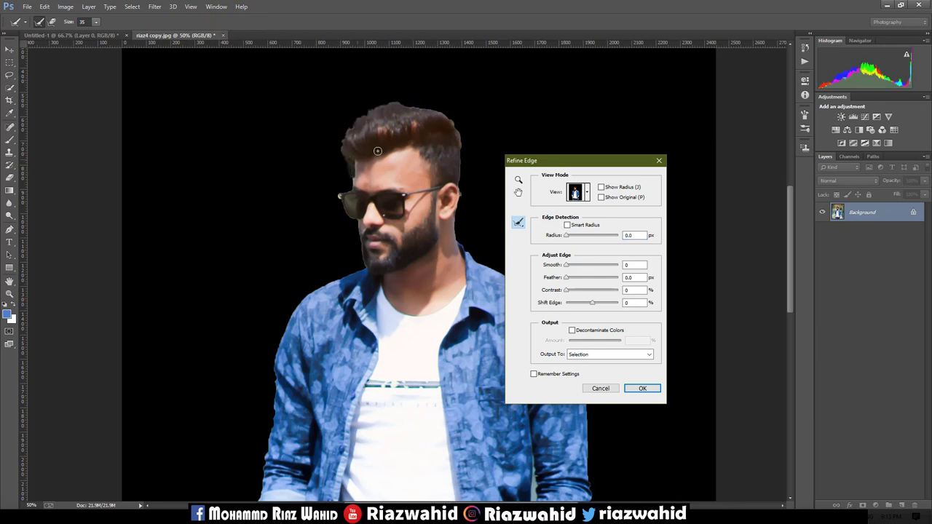
mouse_move(428, 111)
mouse_down()
mouse_move(451, 115)
mouse_move(361, 120)
mouse_up()
click(336, 194)
click(336, 194)
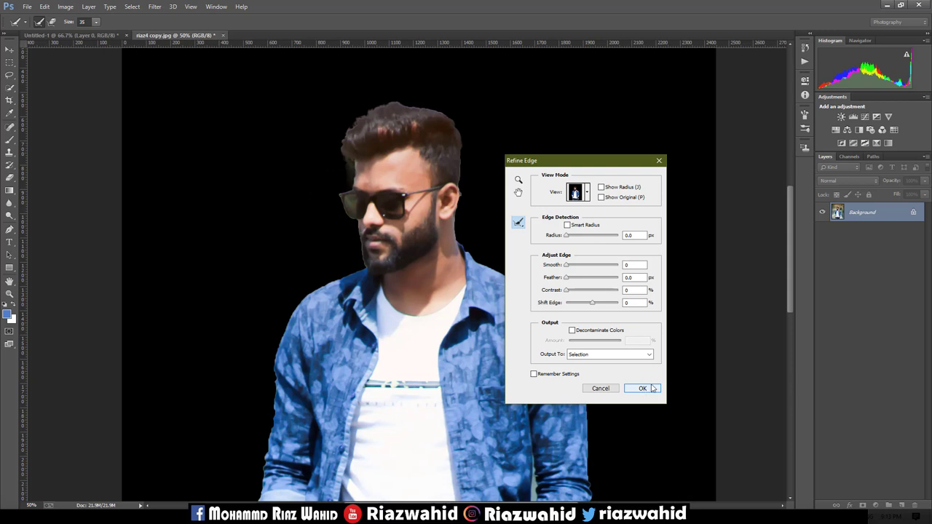
click(642, 388)
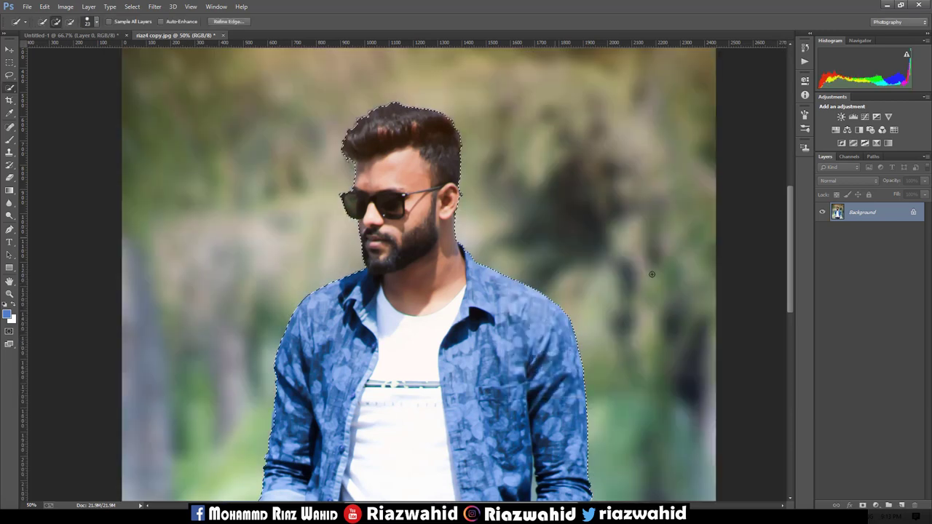
Add a layer mask hiding the background and preview it in Black & White
click(863, 505)
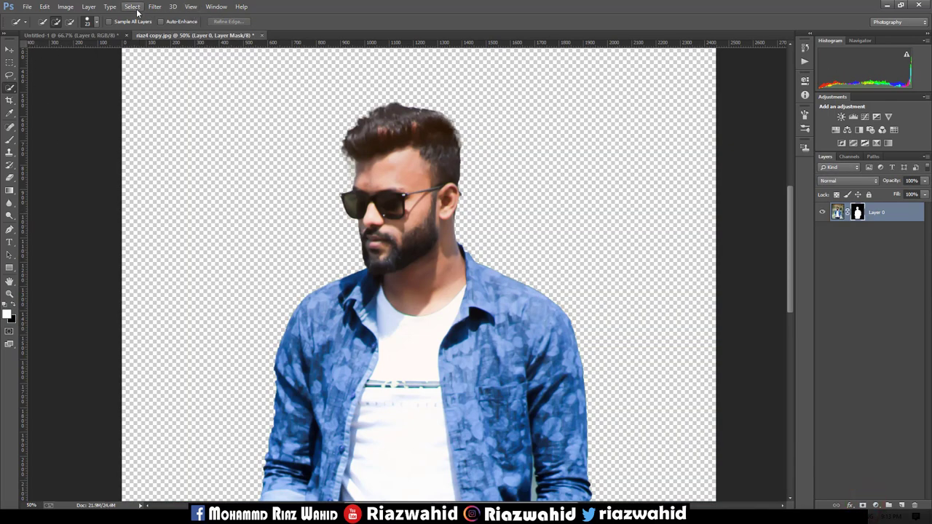
click(131, 7)
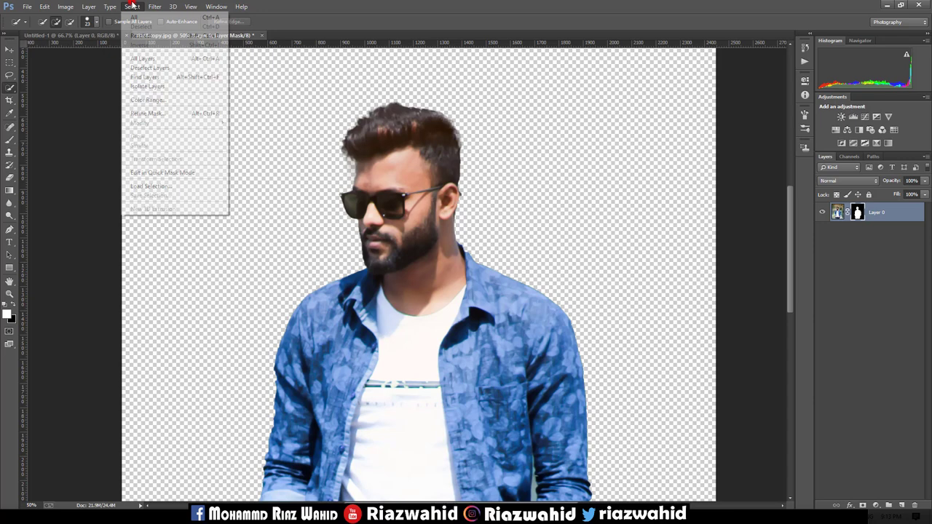
click(162, 113)
key(k)
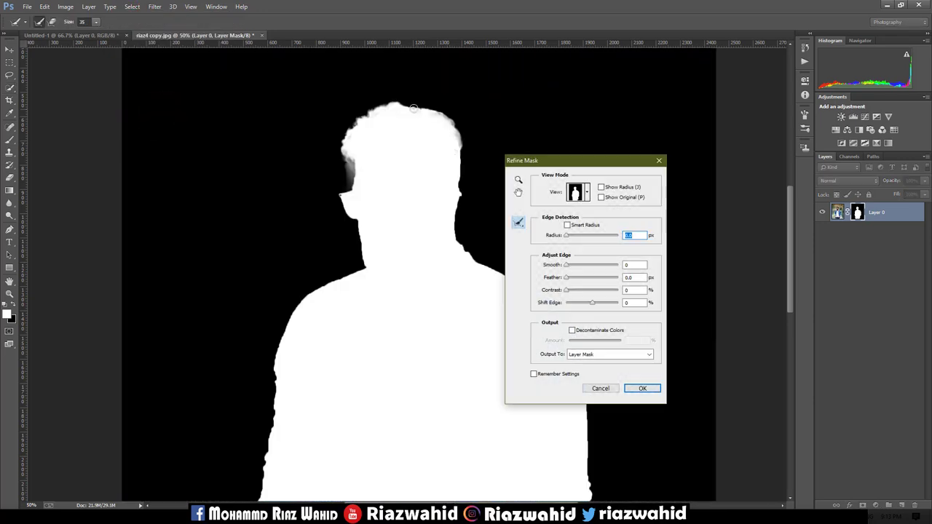
Refine the mask edges along the hair and neck, then apply
mouse_move(403, 102)
mouse_down()
mouse_move(359, 120)
mouse_move(347, 142)
mouse_up()
drag(399, 105, 460, 140)
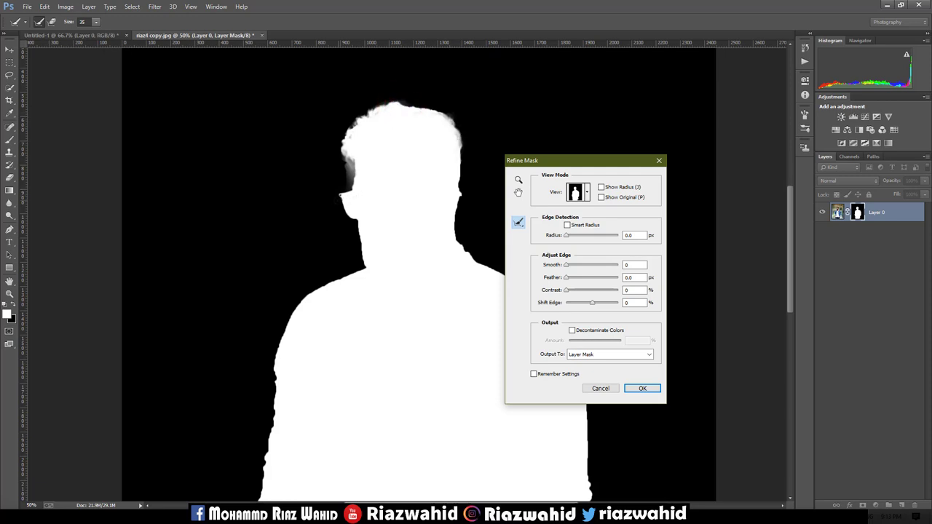
drag(358, 226, 363, 268)
drag(459, 165, 457, 209)
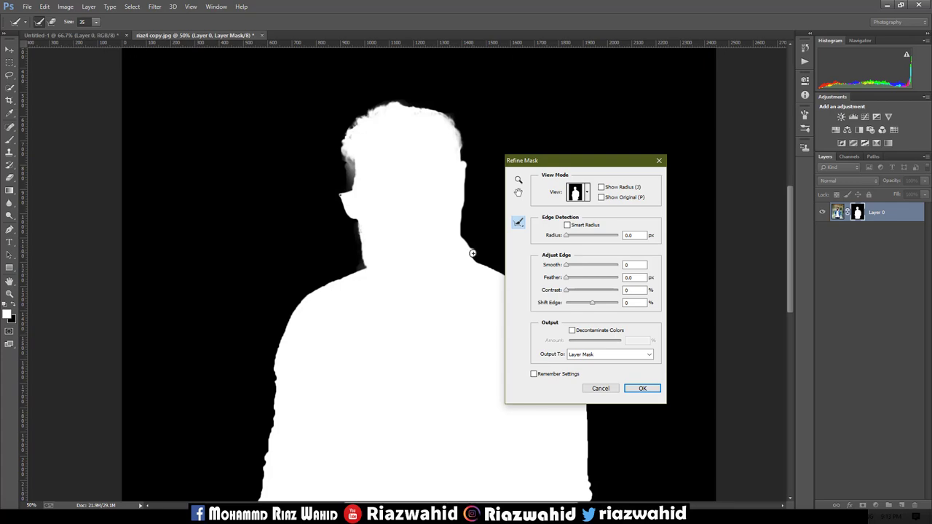
click(634, 388)
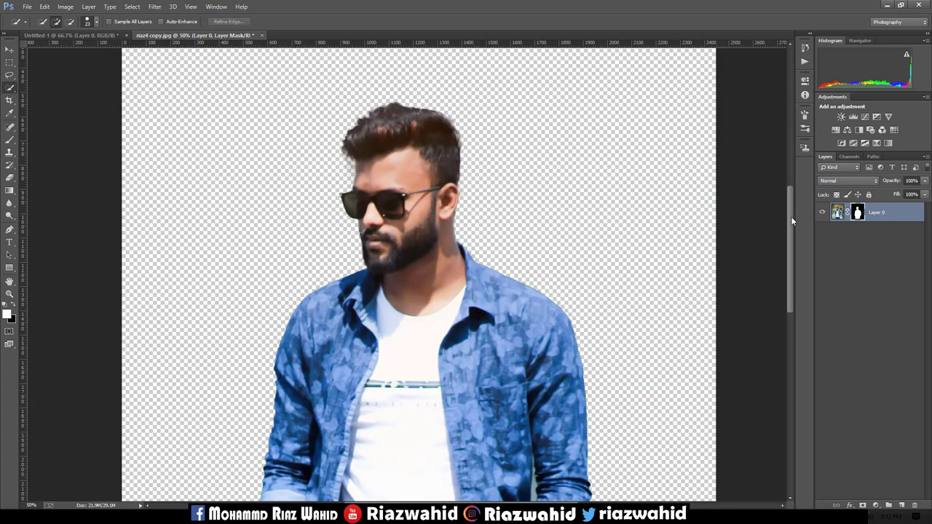
mouse_move(791, 216)
mouse_down()
mouse_move(786, 236)
mouse_move(786, 228)
mouse_up()
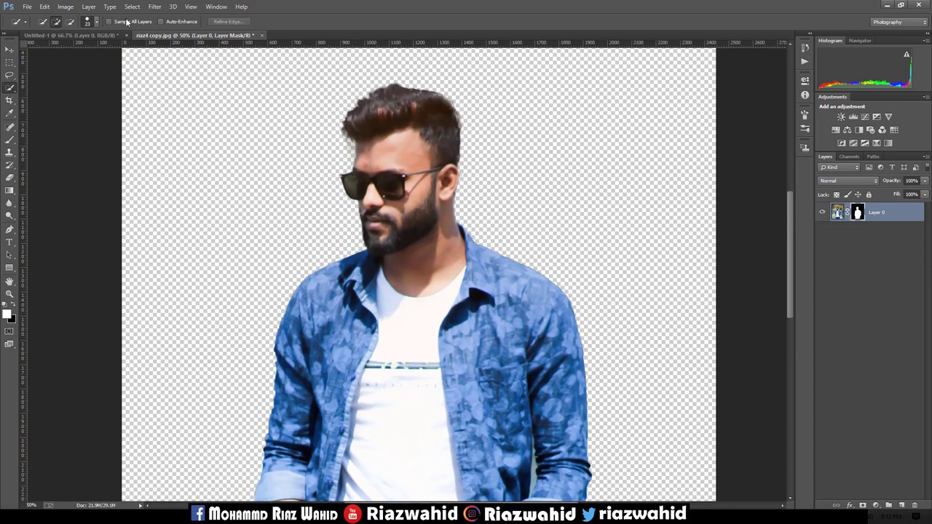
Undo the last mask refinement and restart Refine Mask with Smart Radius enabled
click(45, 6)
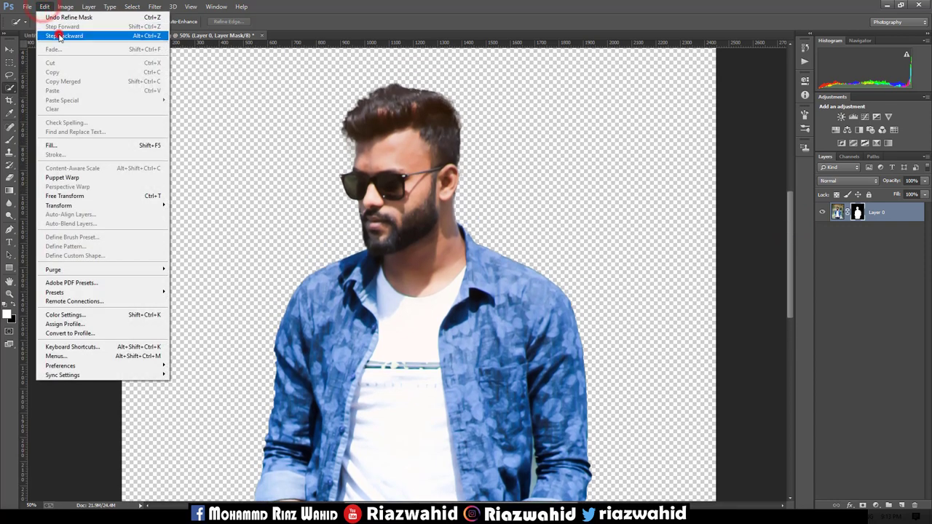
click(61, 36)
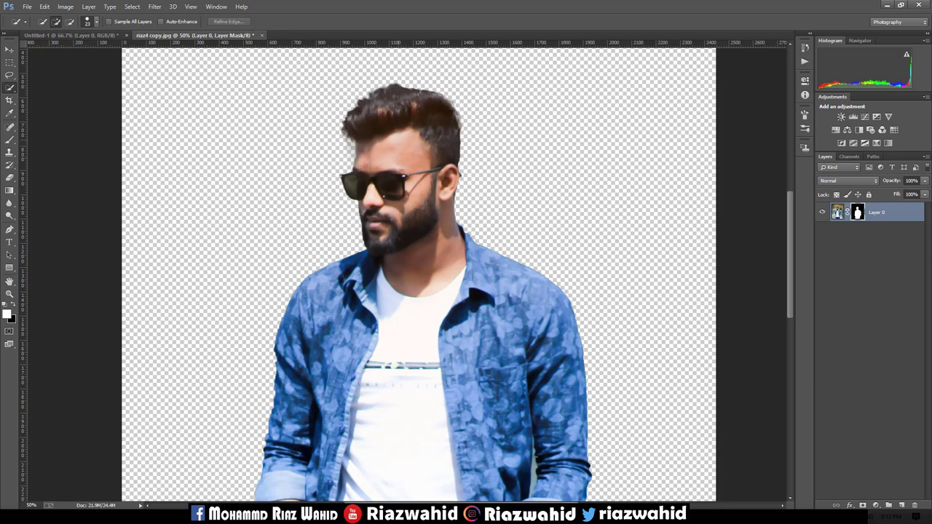
click(132, 7)
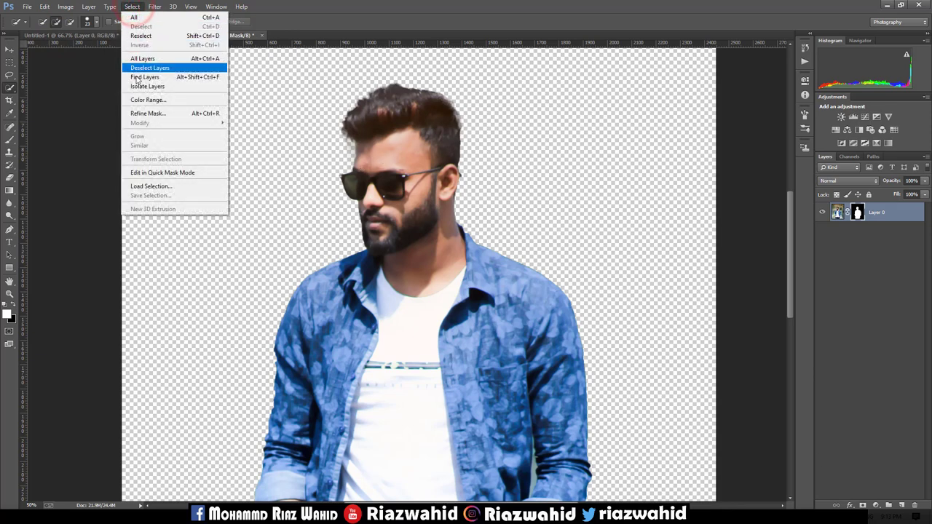
click(142, 112)
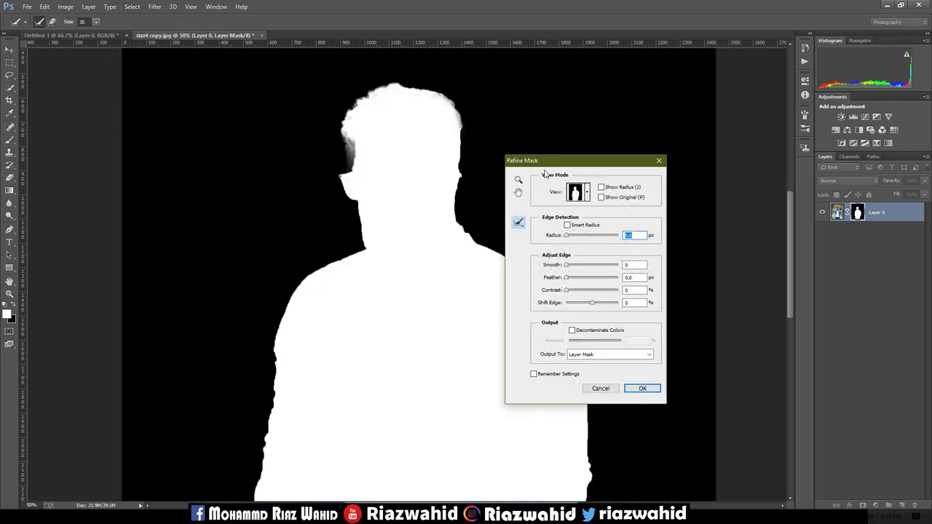
click(567, 225)
Refine the mask around the head, neck, left arm and right body edge
drag(460, 129, 461, 227)
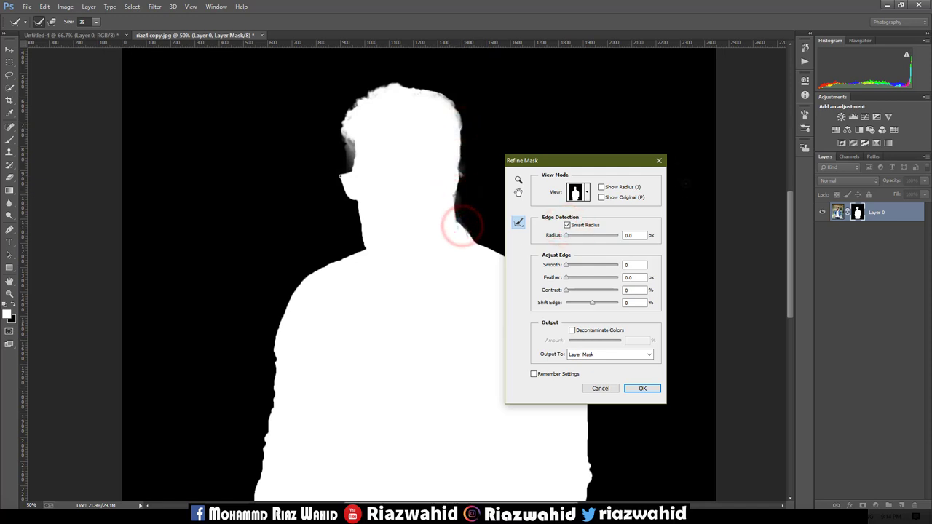
drag(611, 161, 664, 119)
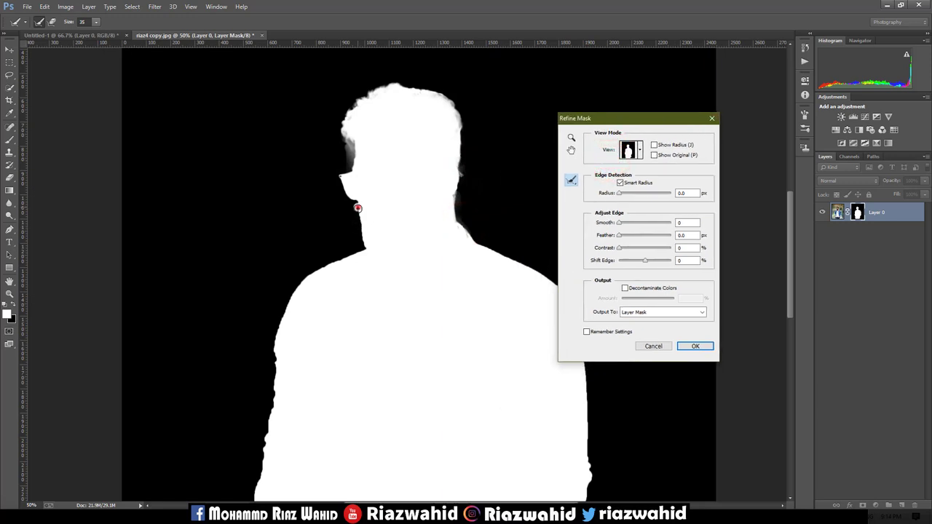
drag(357, 208, 363, 246)
drag(791, 246, 781, 294)
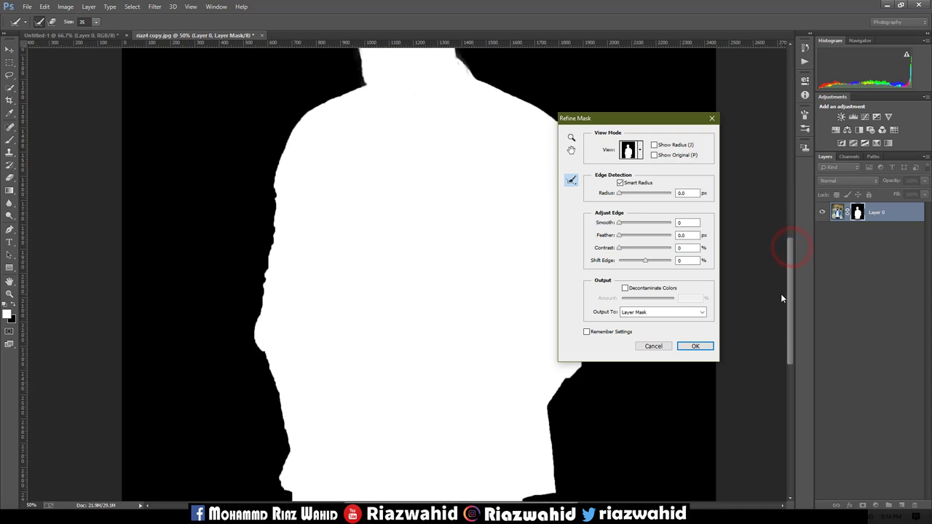
drag(275, 182, 257, 319)
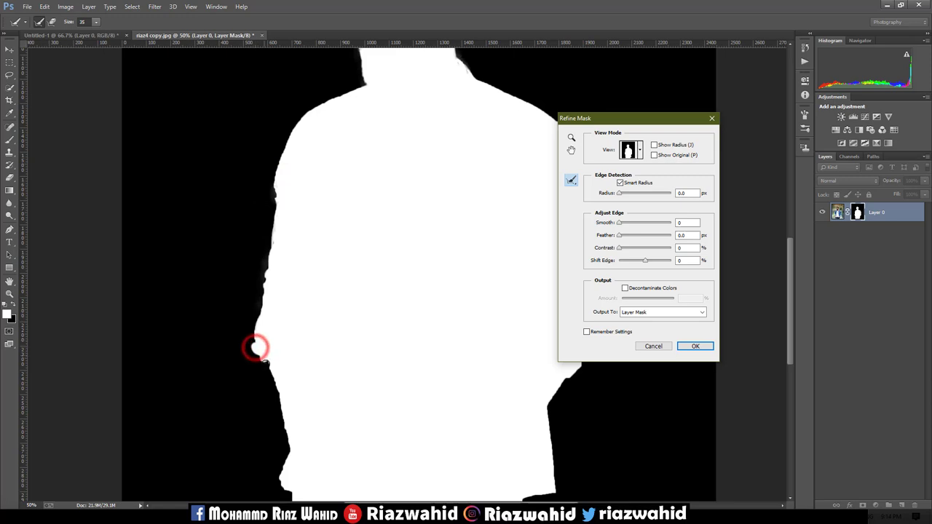
drag(255, 348, 263, 353)
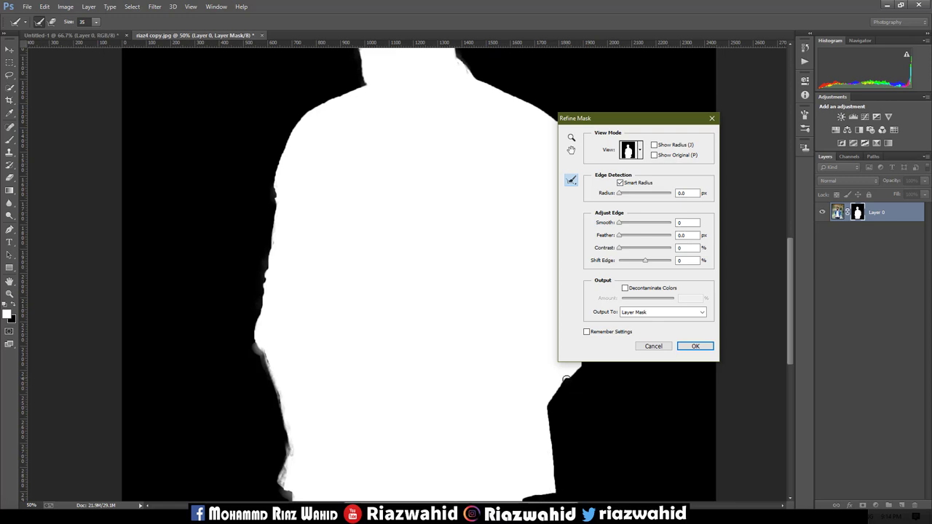
drag(566, 379, 550, 471)
click(694, 346)
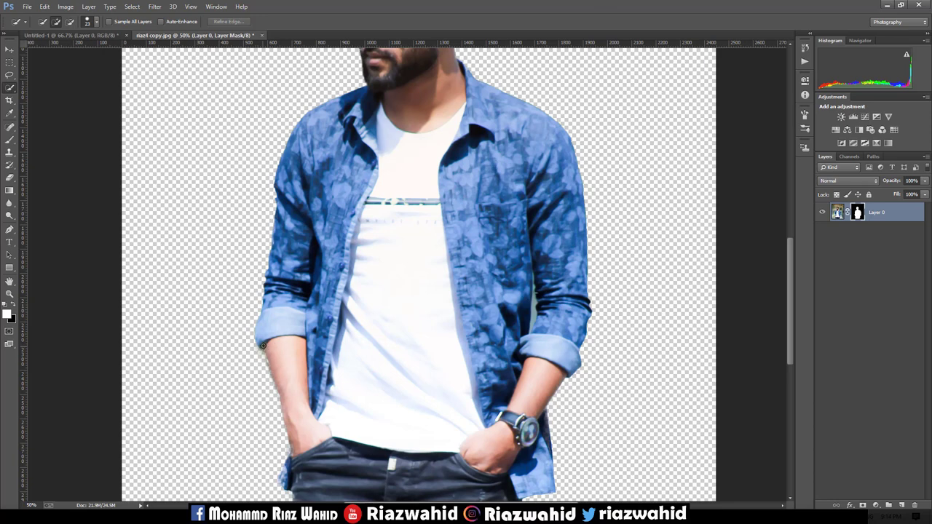
Run Refine Mask again, brushing the lower-left edge of the figure
click(131, 7)
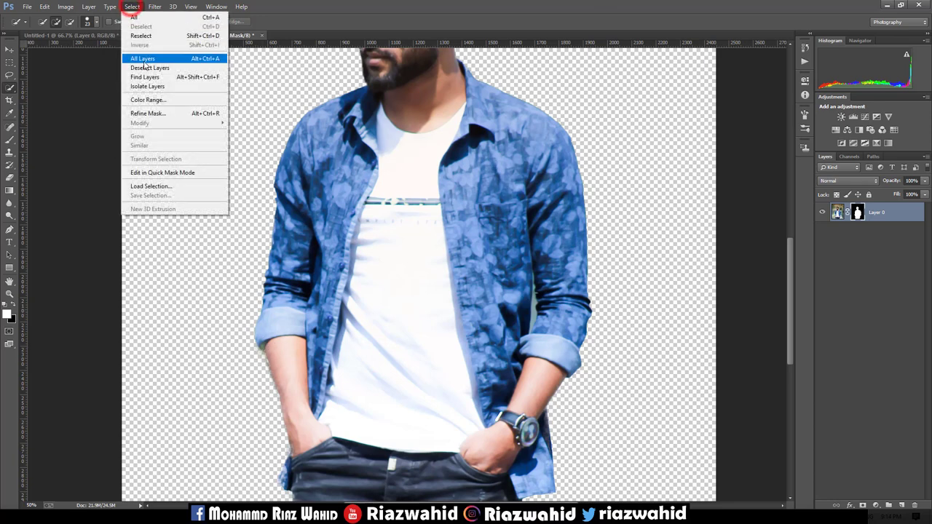
click(148, 113)
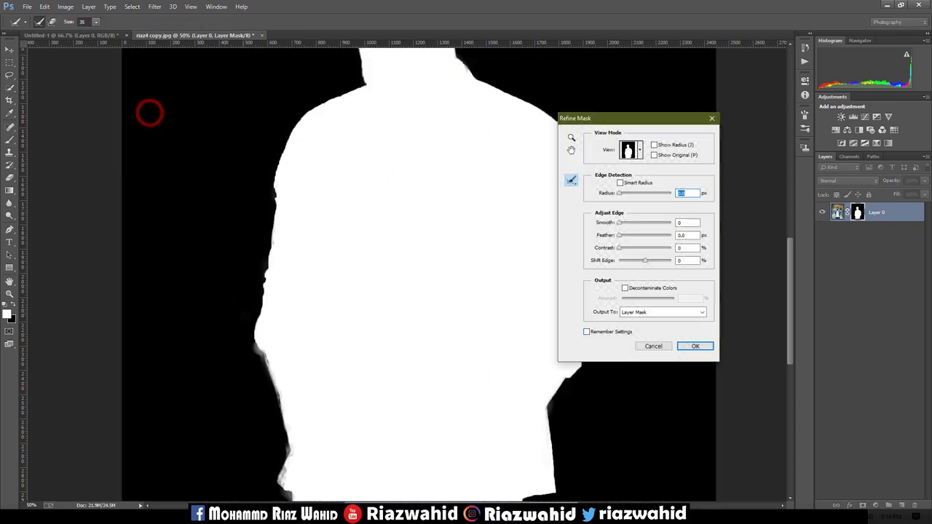
drag(261, 352, 257, 354)
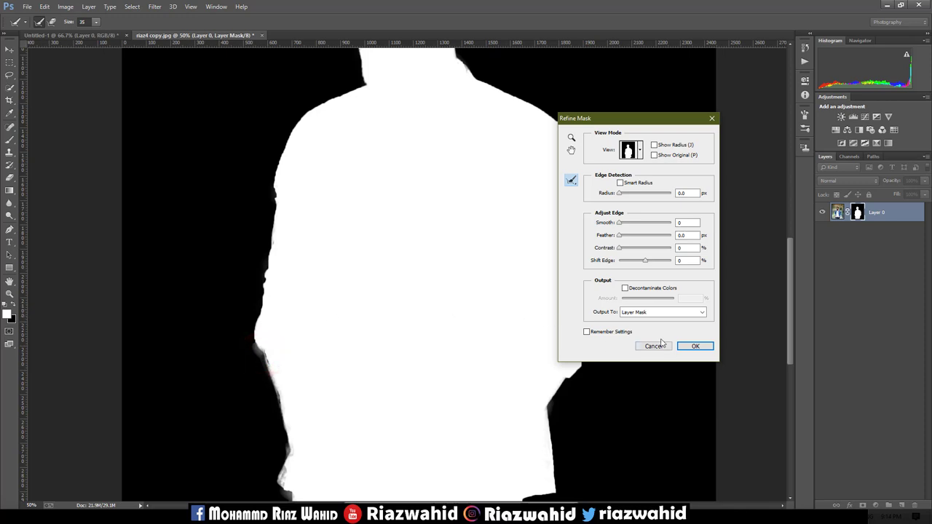
click(686, 347)
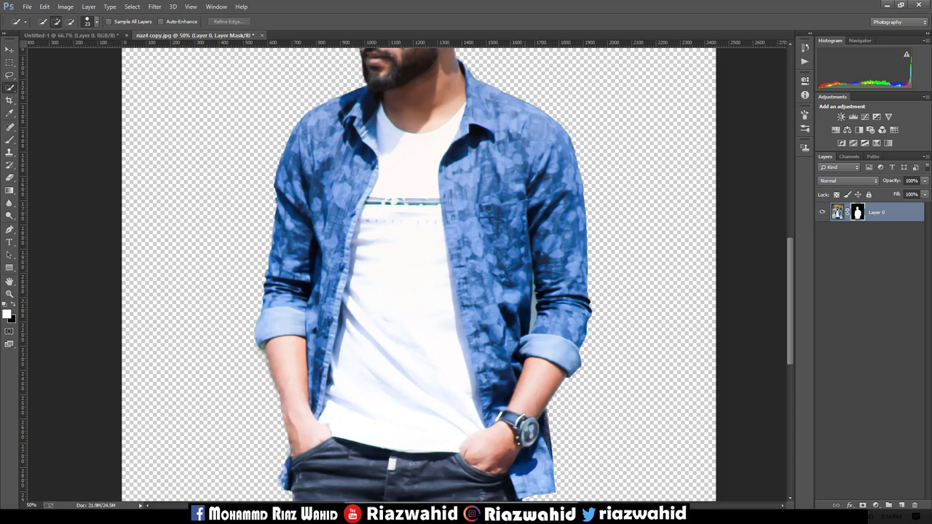
Delete the leftover background patch beside the right forearm and deselect
drag(535, 300, 532, 326)
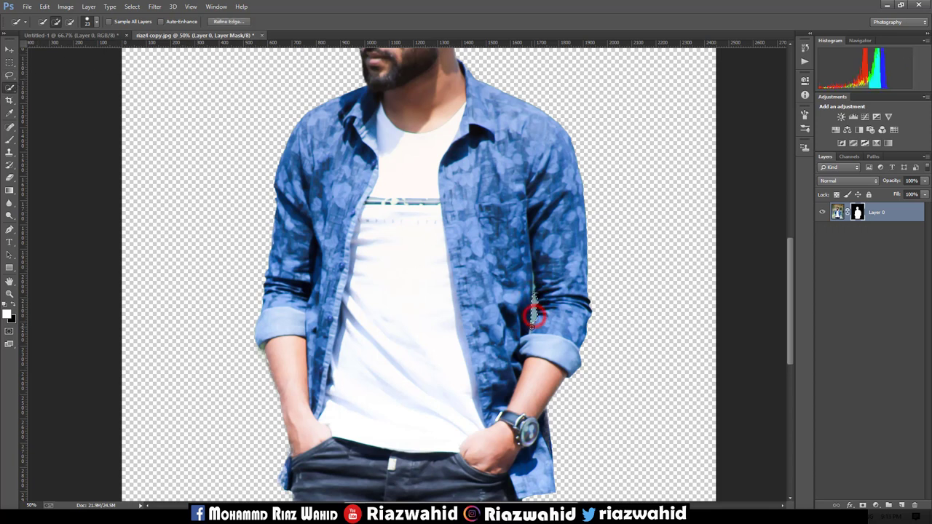
key(Delete)
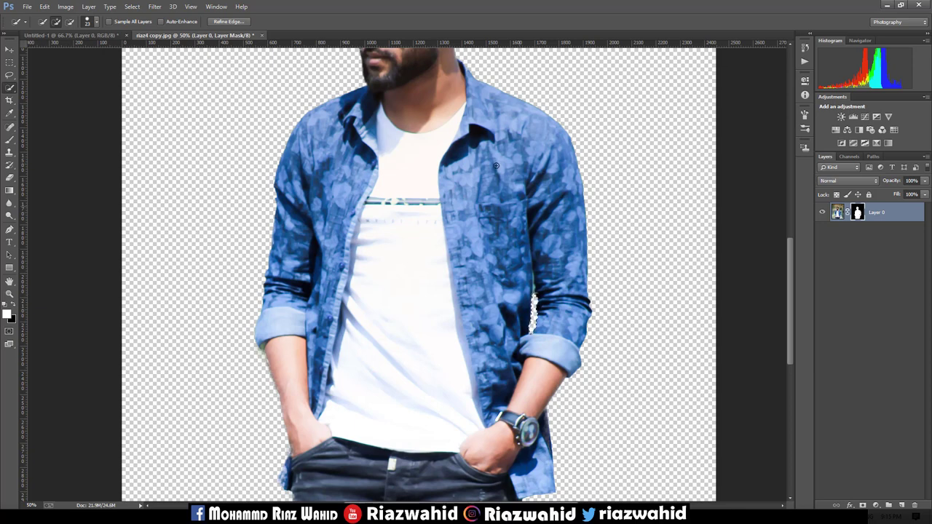
mouse_move(792, 260)
mouse_down()
mouse_move(784, 230)
mouse_move(785, 240)
mouse_up()
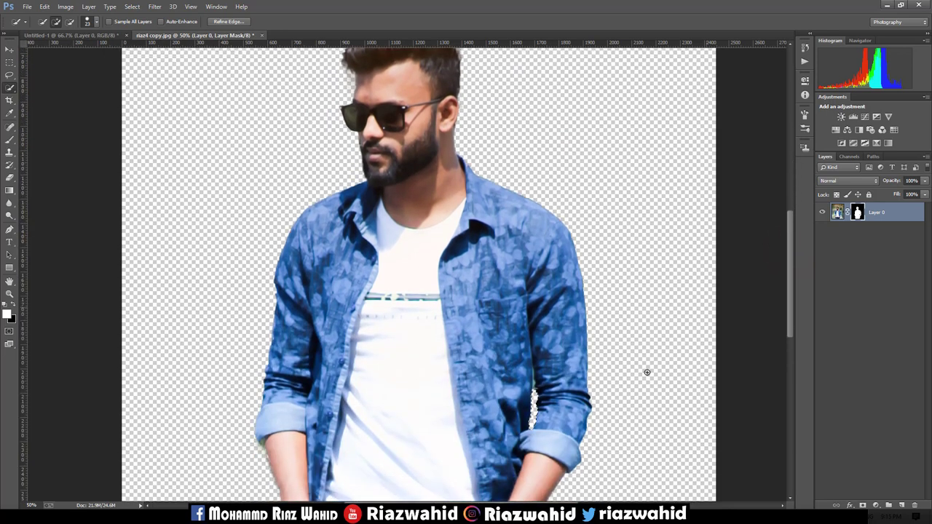
right_click(533, 414)
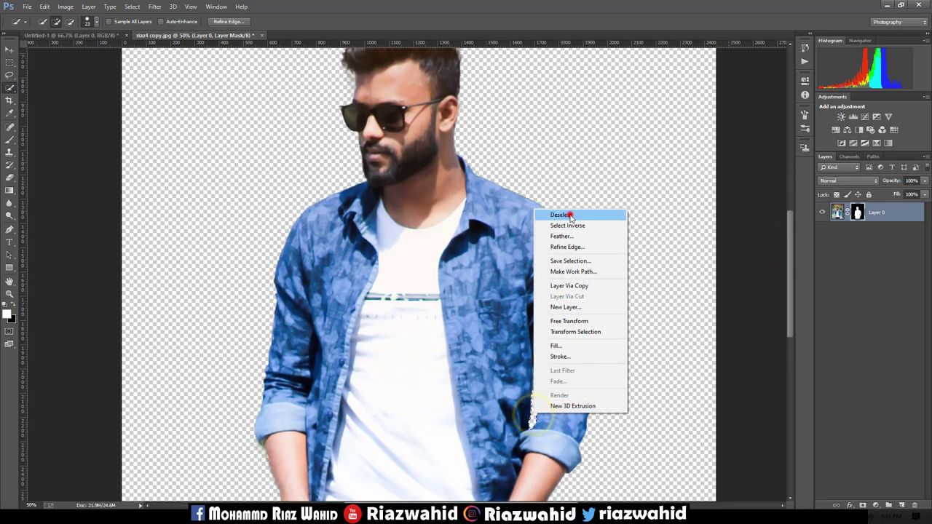
click(569, 212)
click(10, 49)
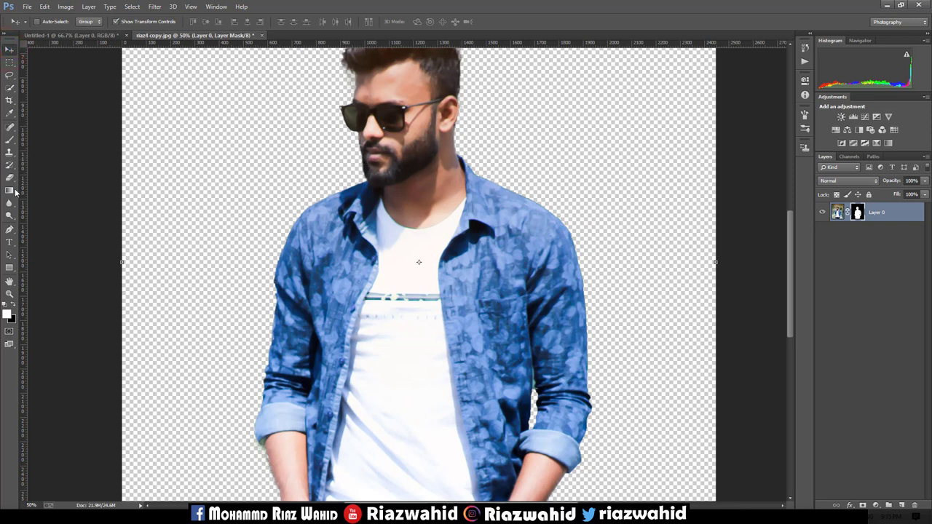
Scale the man cut-out to 38.48% by 44.42%, toward the photo's bottom-left corner
click(10, 293)
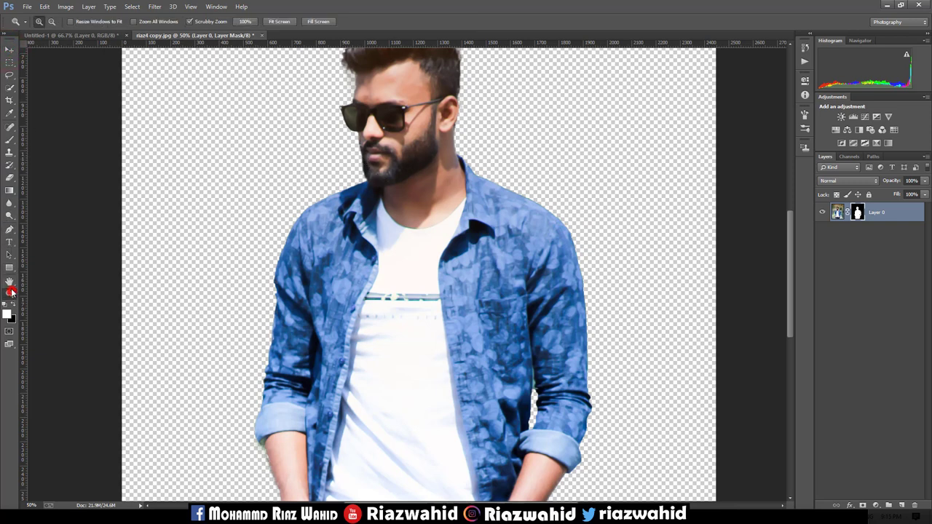
click(52, 22)
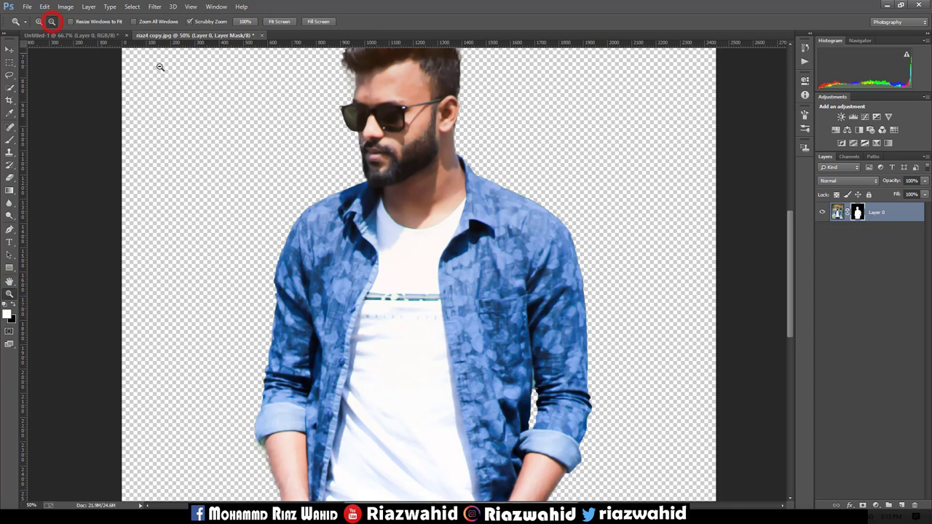
click(284, 107)
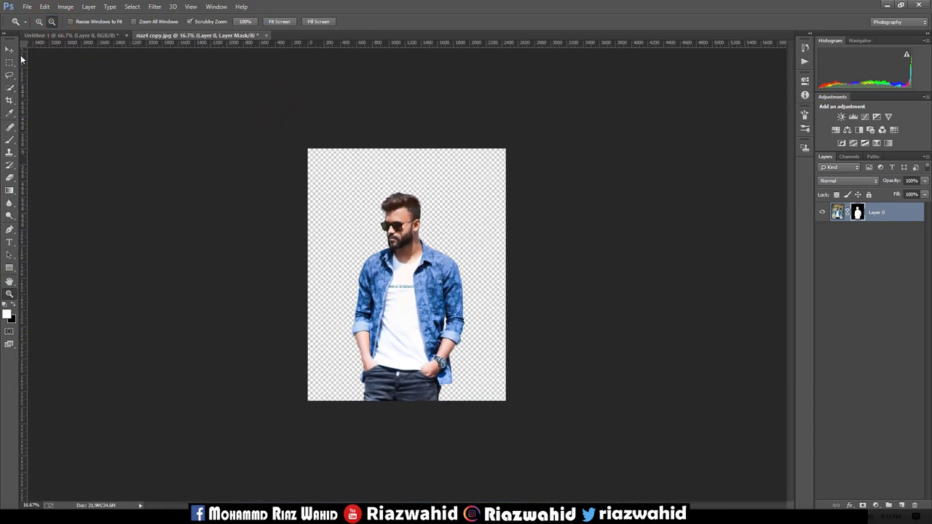
click(9, 49)
mouse_move(508, 148)
mouse_down()
mouse_move(384, 289)
mouse_move(360, 186)
mouse_up()
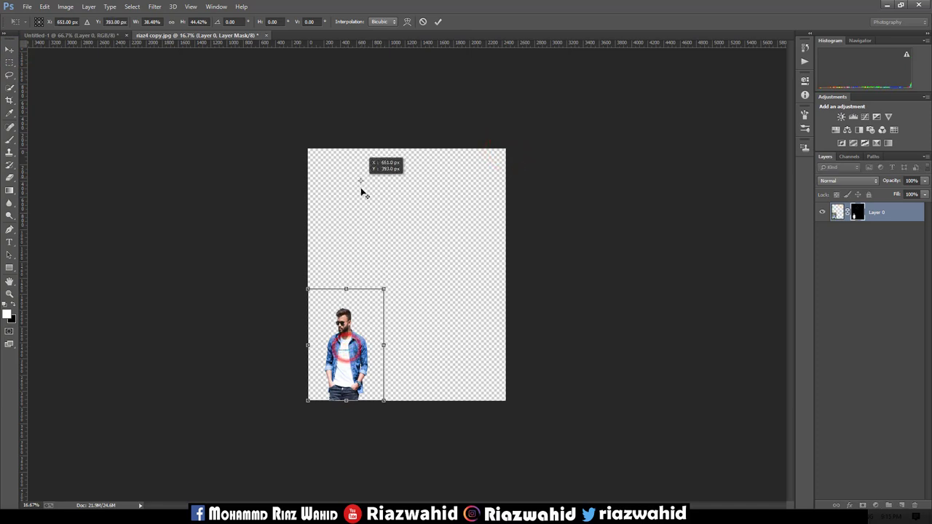
click(7, 48)
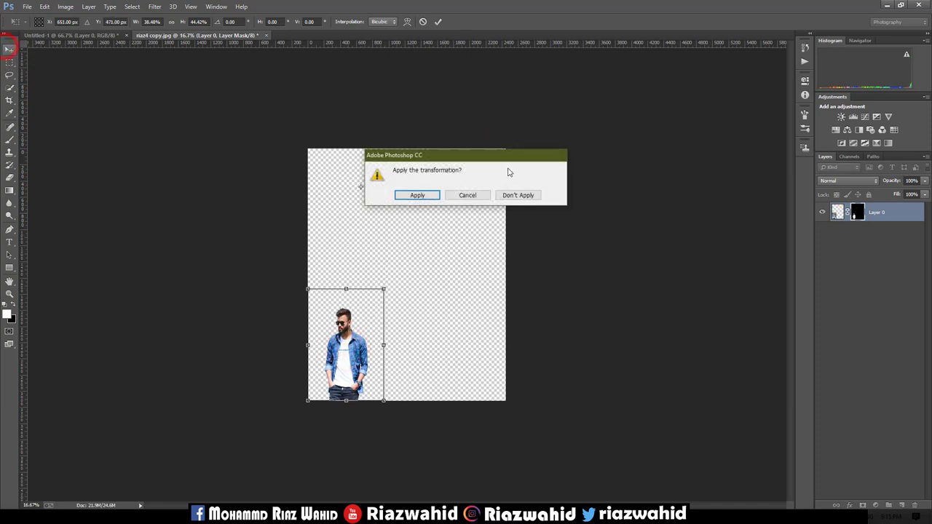
click(410, 193)
mouse_move(340, 303)
mouse_down()
mouse_move(109, 32)
mouse_move(335, 213)
mouse_up()
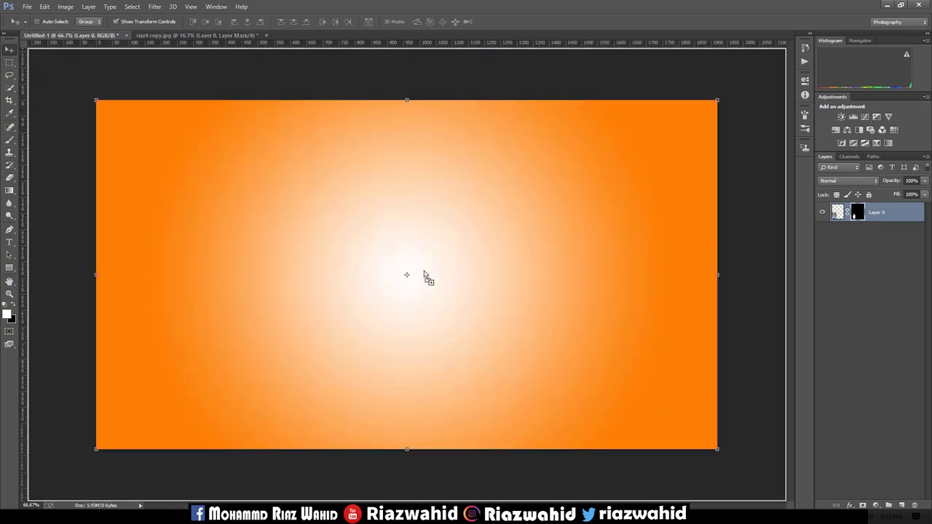
Drop the man onto the orange Untitled-1 design, centred and resized to 64.01% by 55.92%
drag(426, 277, 430, 275)
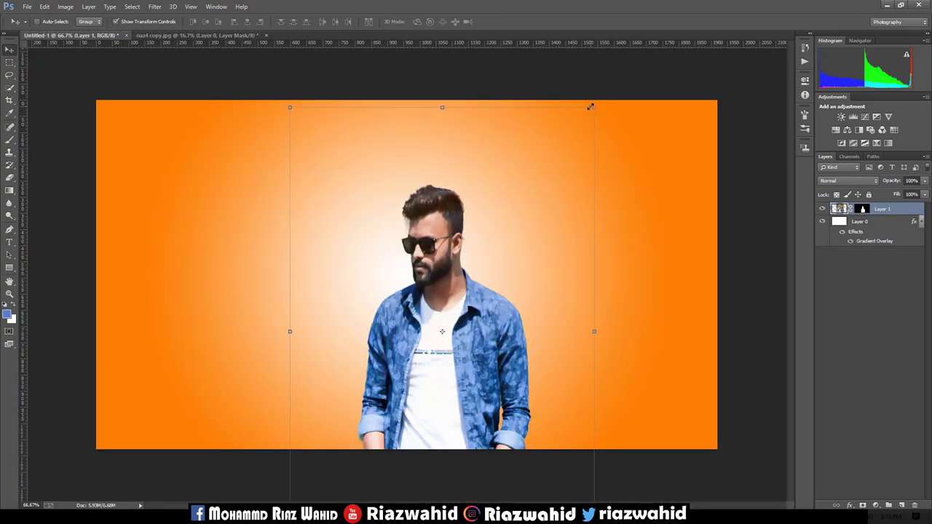
drag(594, 107, 514, 294)
drag(475, 334, 538, 180)
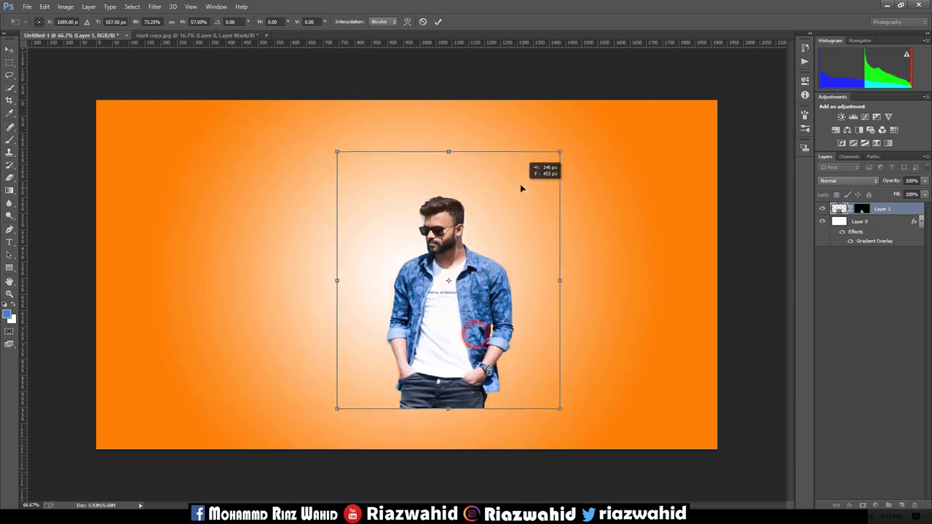
drag(555, 277, 549, 276)
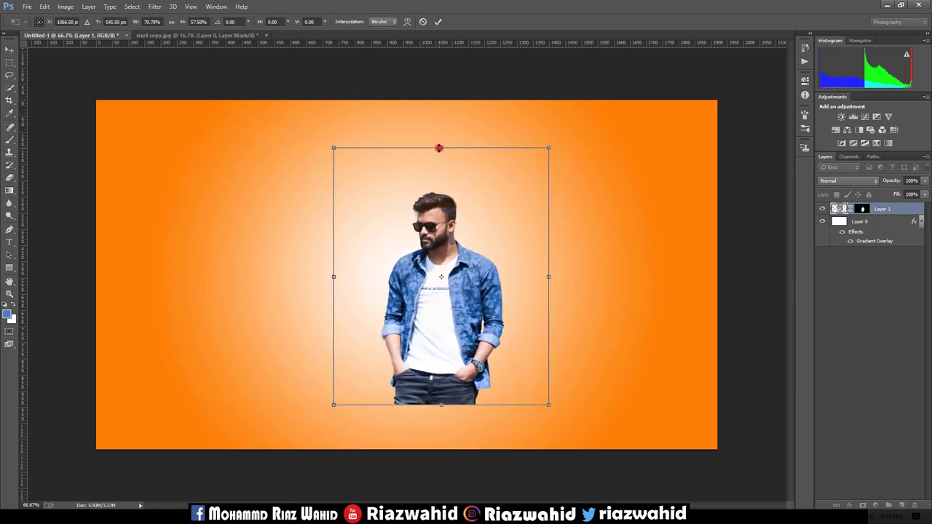
drag(438, 147, 440, 156)
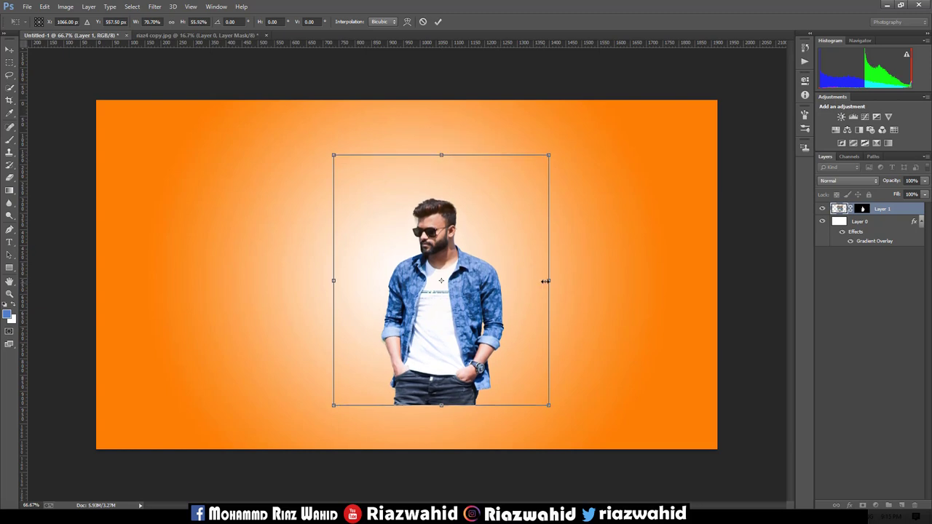
drag(545, 281, 528, 280)
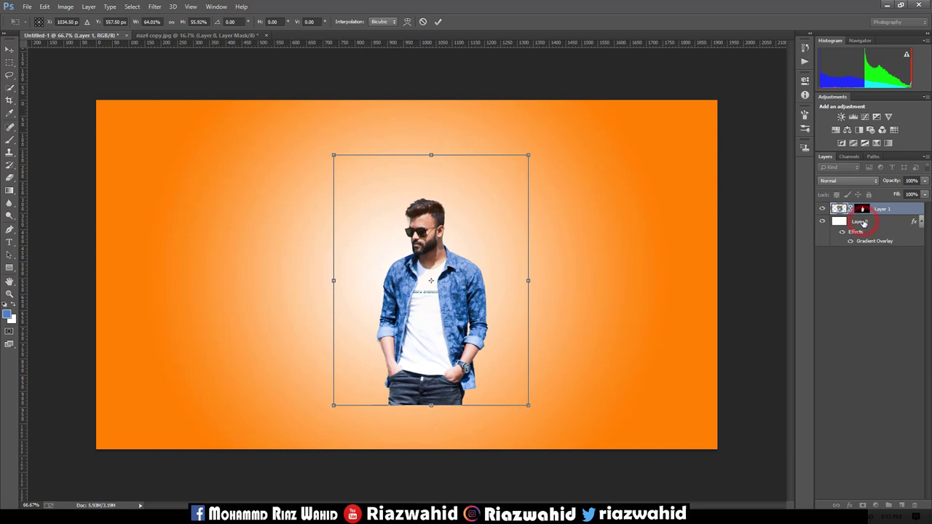
key(Return)
ctrl+click(453, 196)
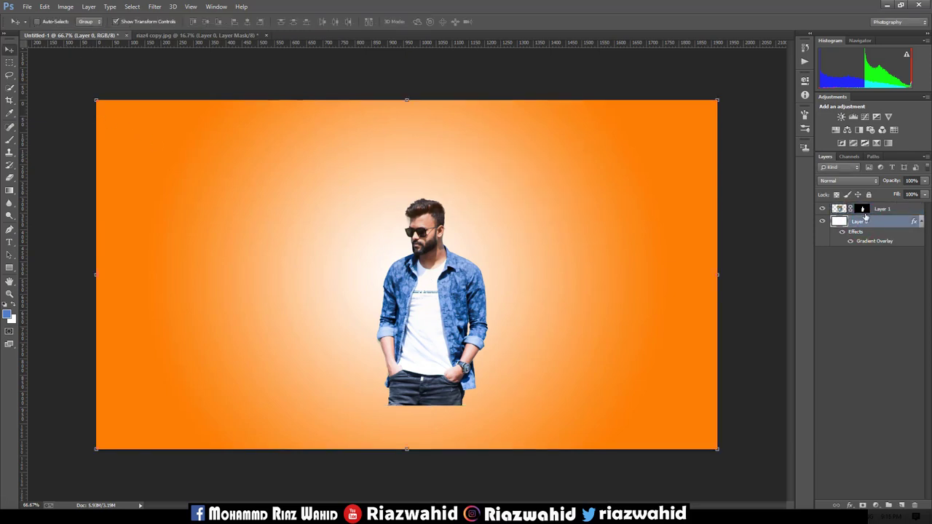
click(863, 210)
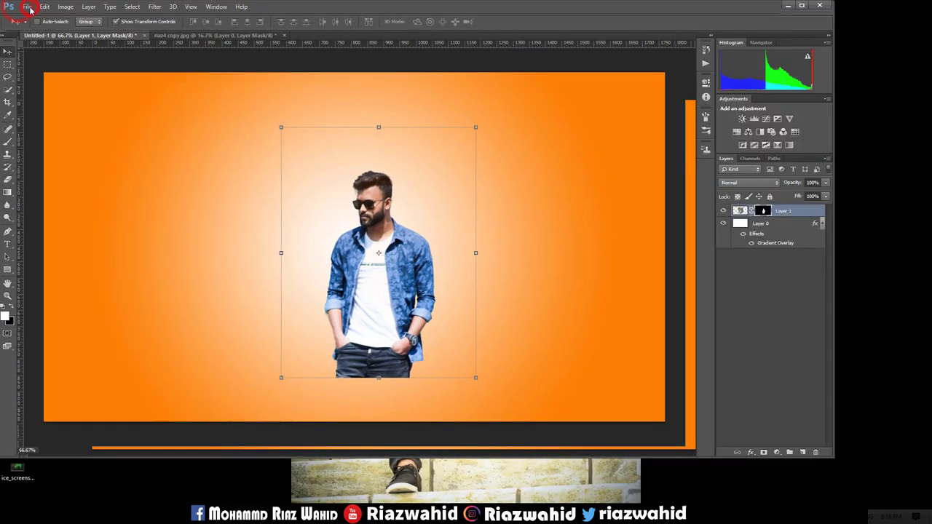
Open paint-splatter-2 and bring it into Untitled-1 as a new layer, closing its window
click(27, 6)
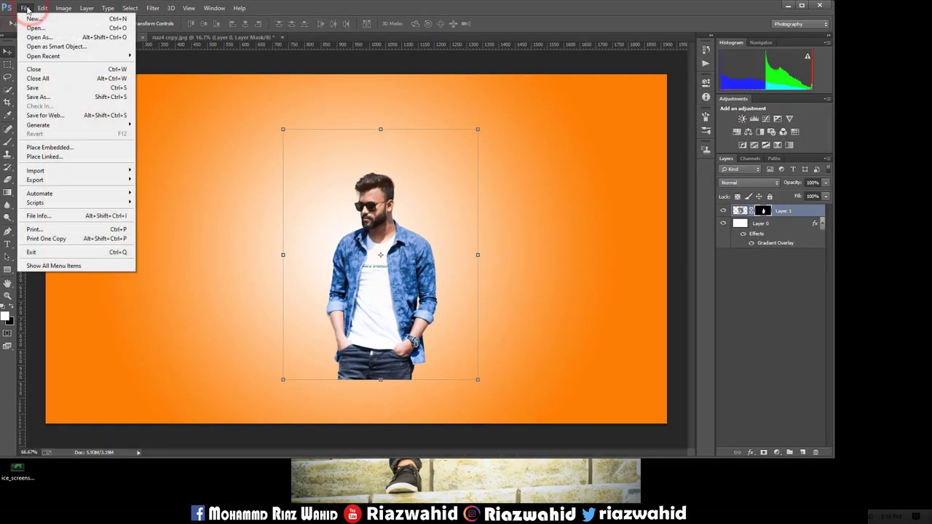
click(35, 27)
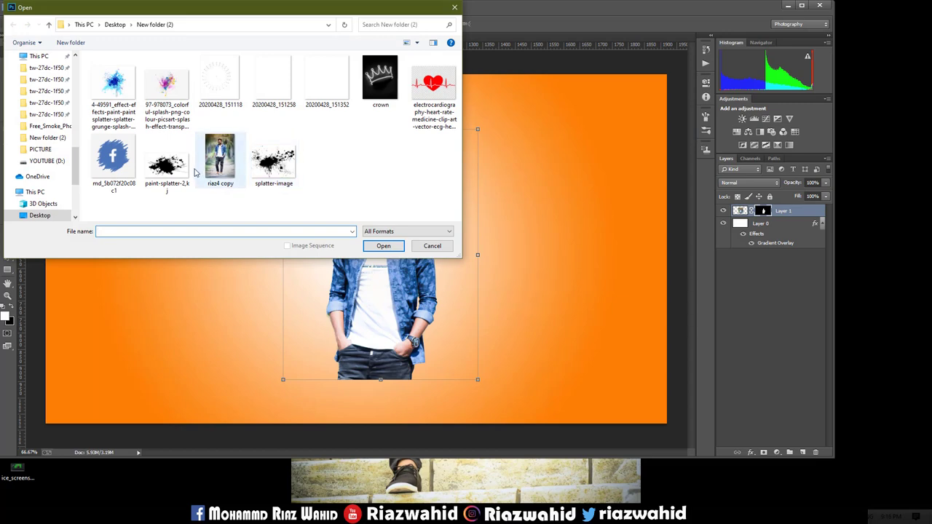
double_click(167, 162)
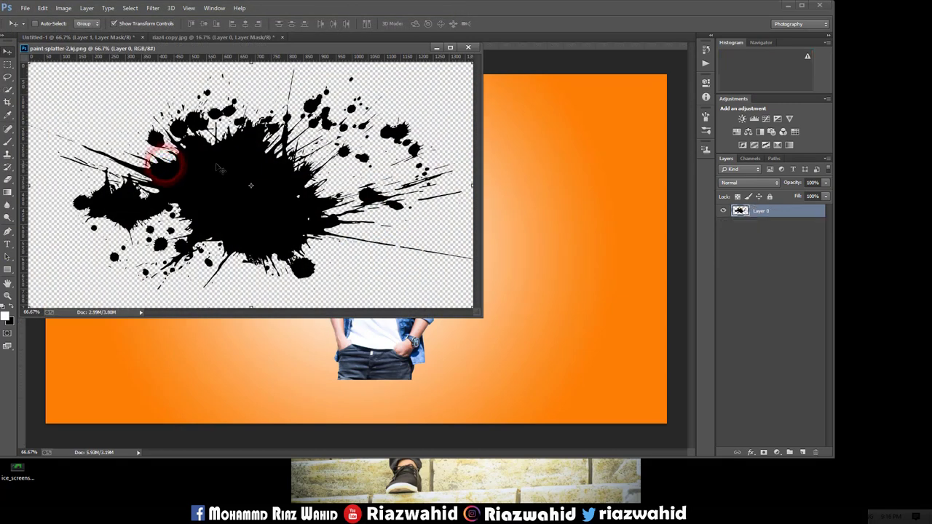
drag(247, 171, 548, 243)
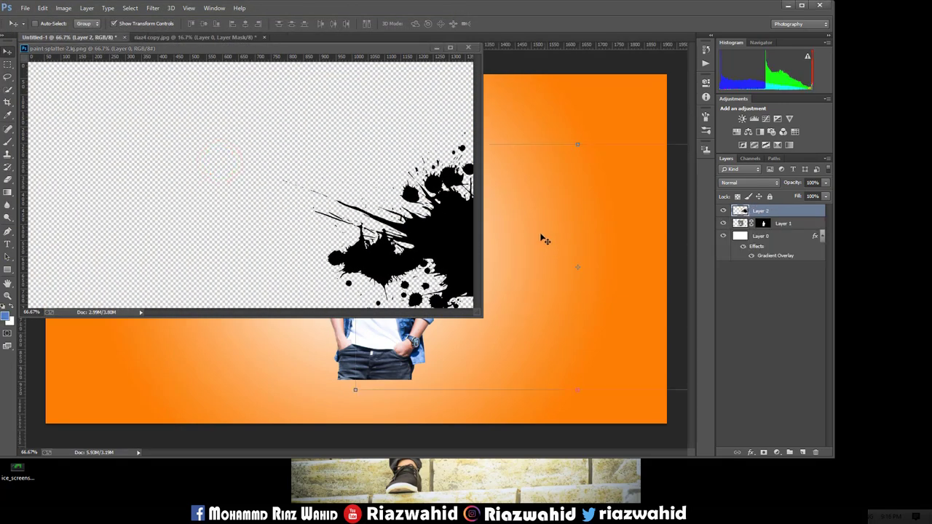
click(467, 48)
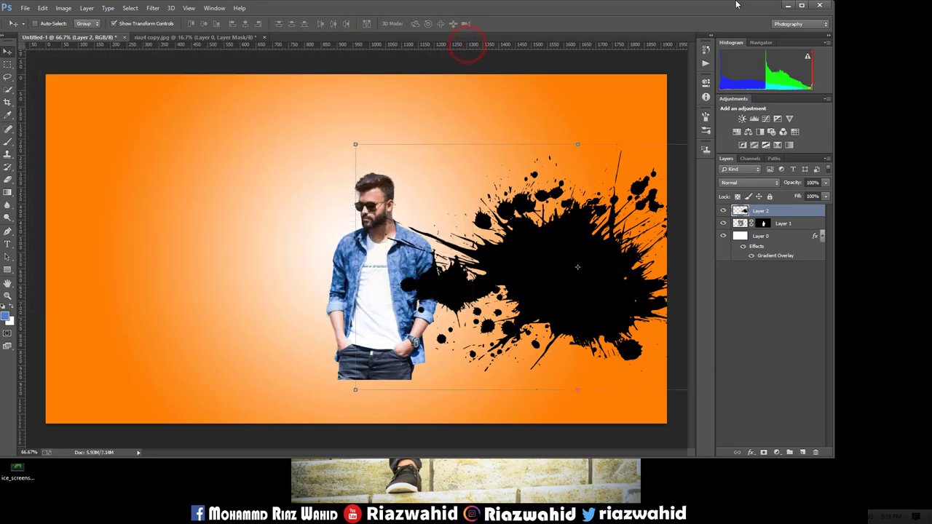
Move the black splatter left and up to centre it over the man's upper body
click(806, 6)
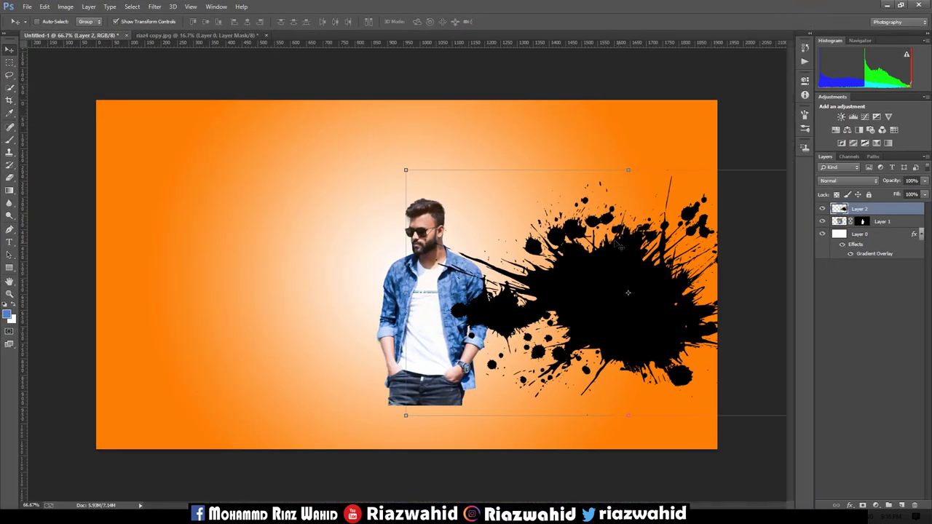
drag(715, 266, 615, 240)
drag(521, 214, 426, 198)
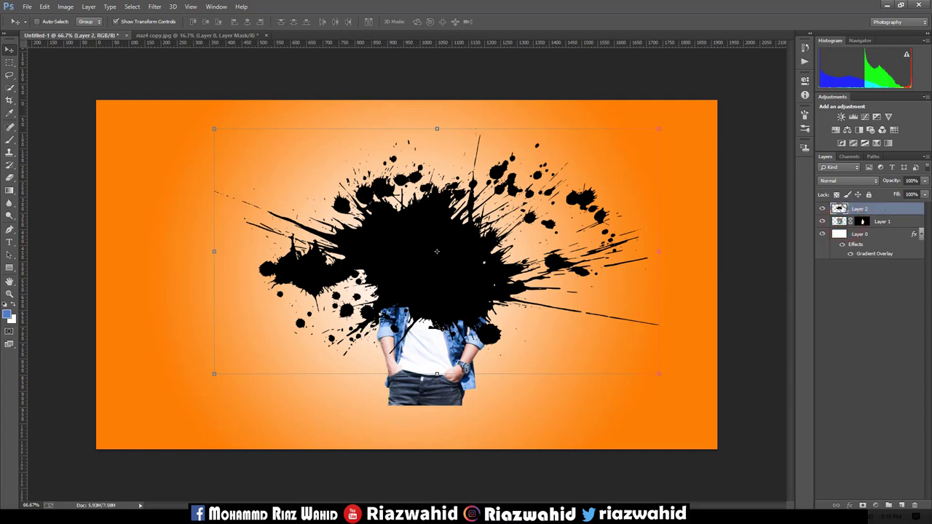
Move the splatter layer, Layer 2, beneath the man's Layer 1
click(843, 221)
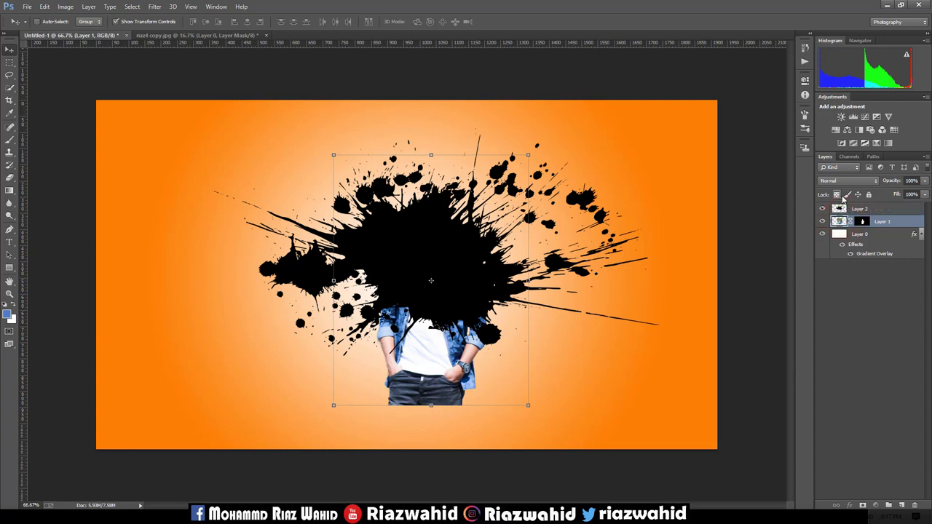
click(856, 209)
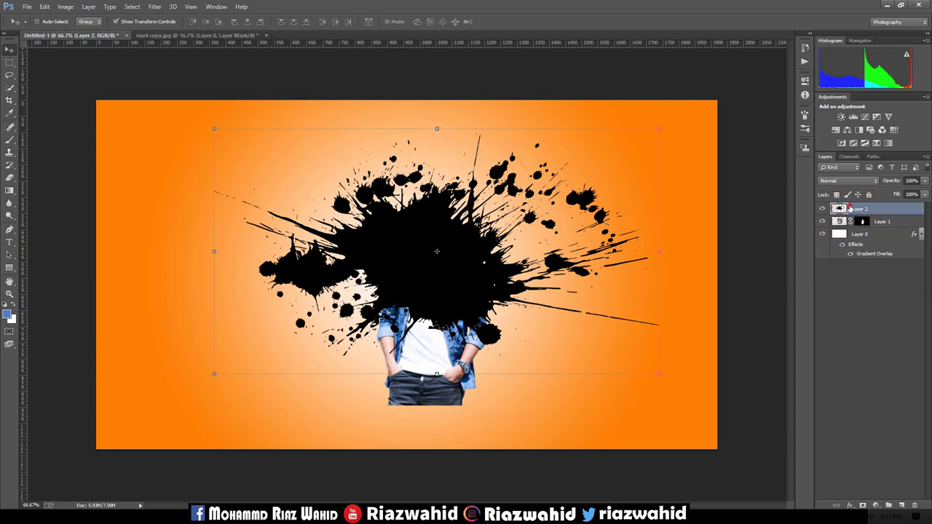
drag(849, 209, 848, 221)
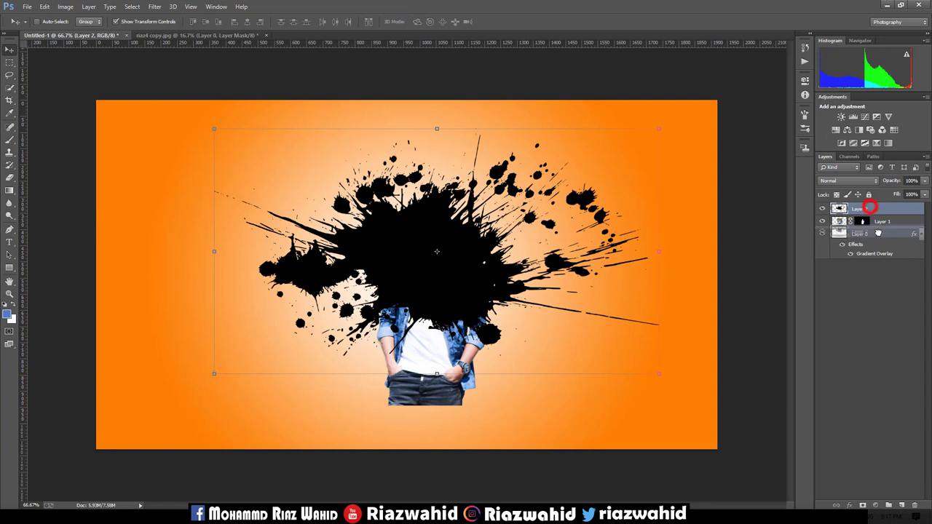
drag(871, 209, 877, 225)
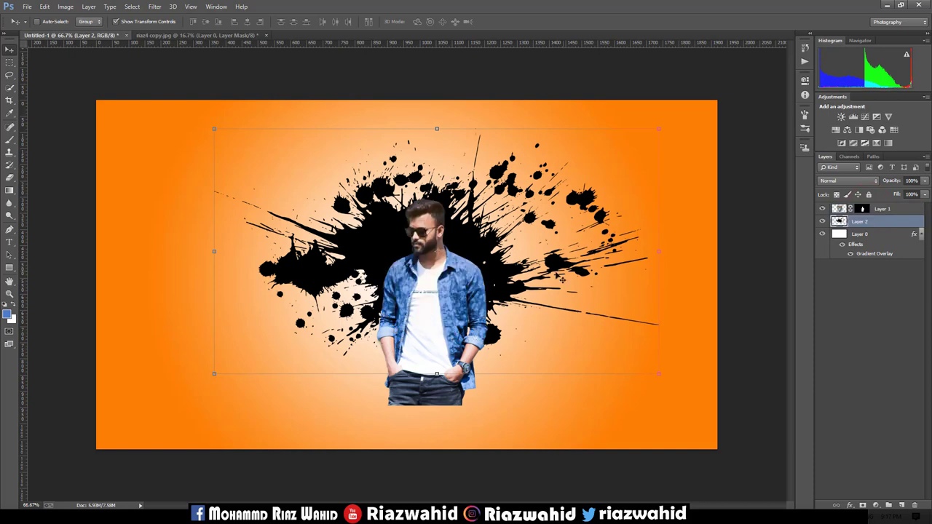
Scale the splatter to 46.02% by 70.79% behind the man and set its fill to 39%
drag(658, 126, 388, 220)
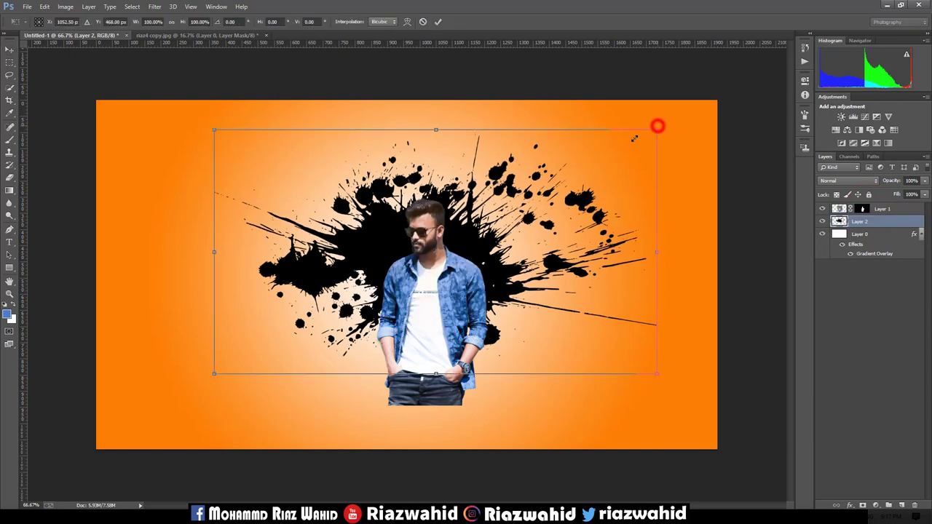
drag(225, 269, 343, 242)
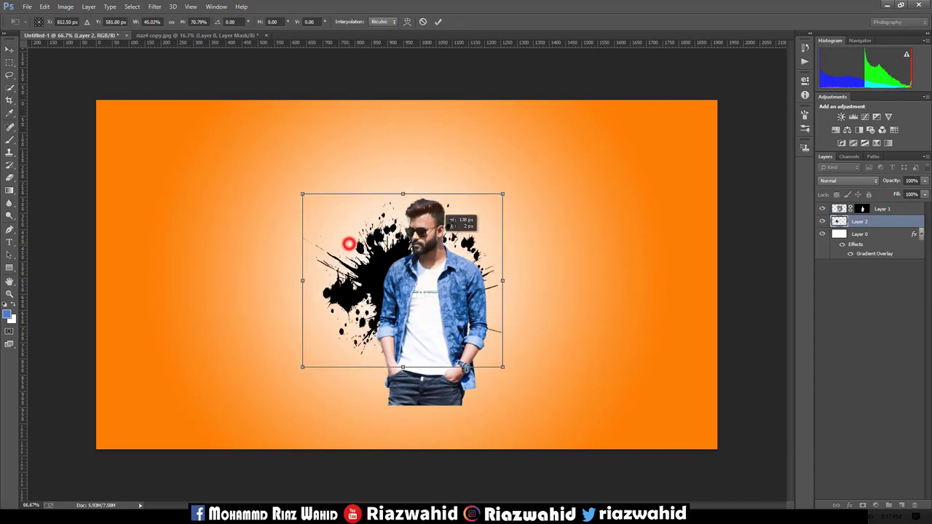
click(925, 194)
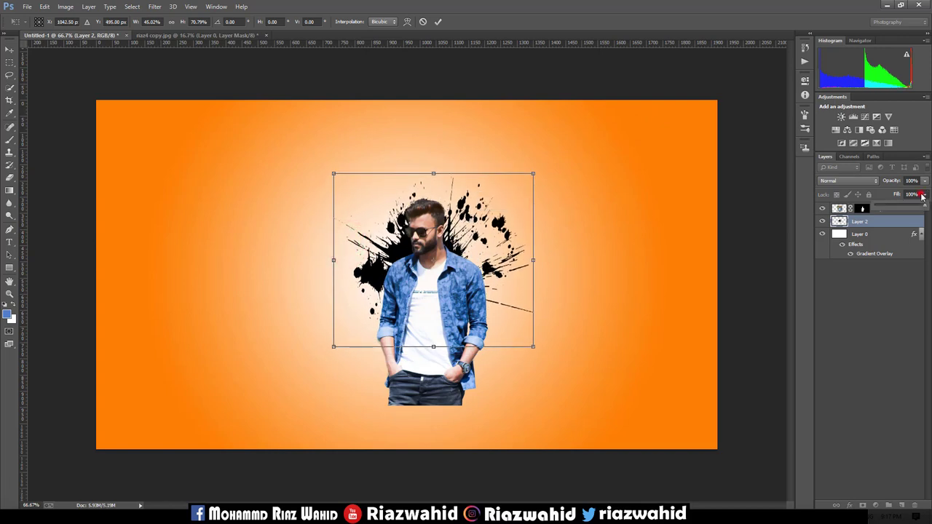
drag(922, 205, 895, 206)
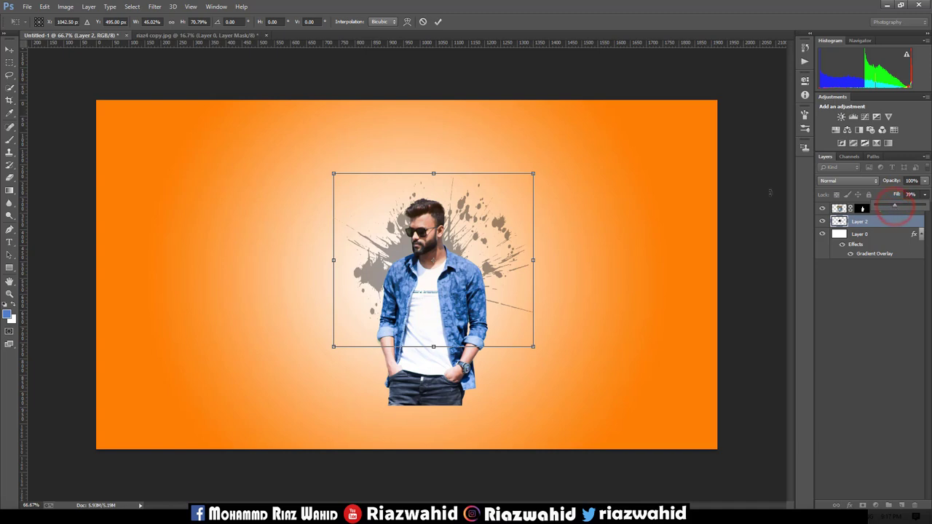
click(437, 22)
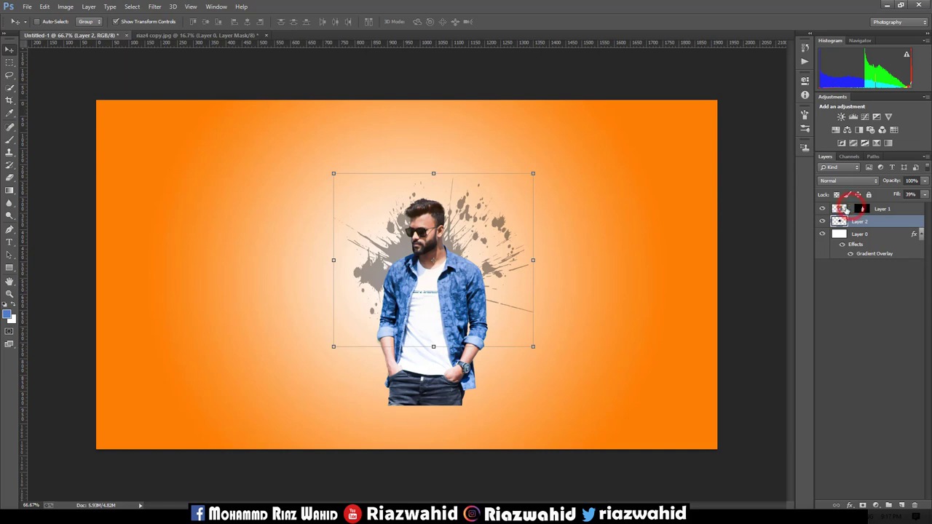
click(910, 210)
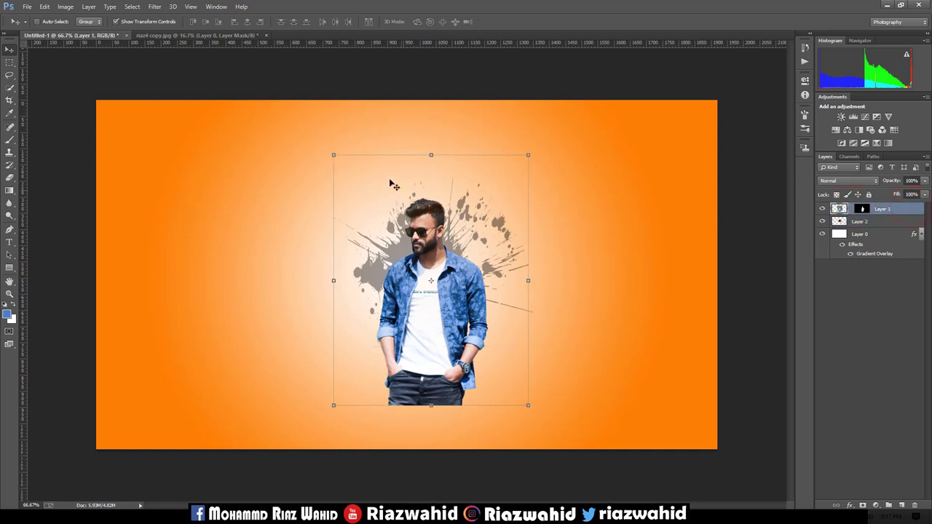
Place the 20200428_151352 drips image as linked, positioned over the man's legs
click(46, 7)
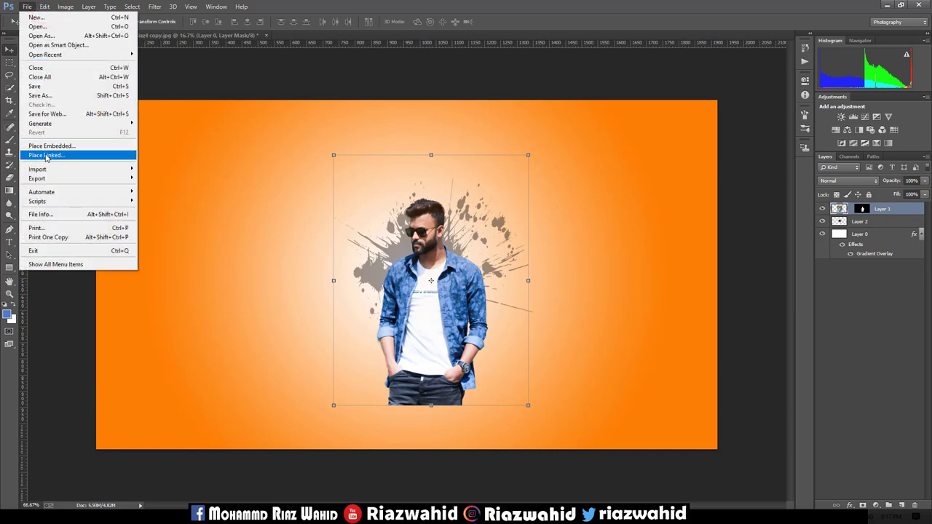
click(47, 156)
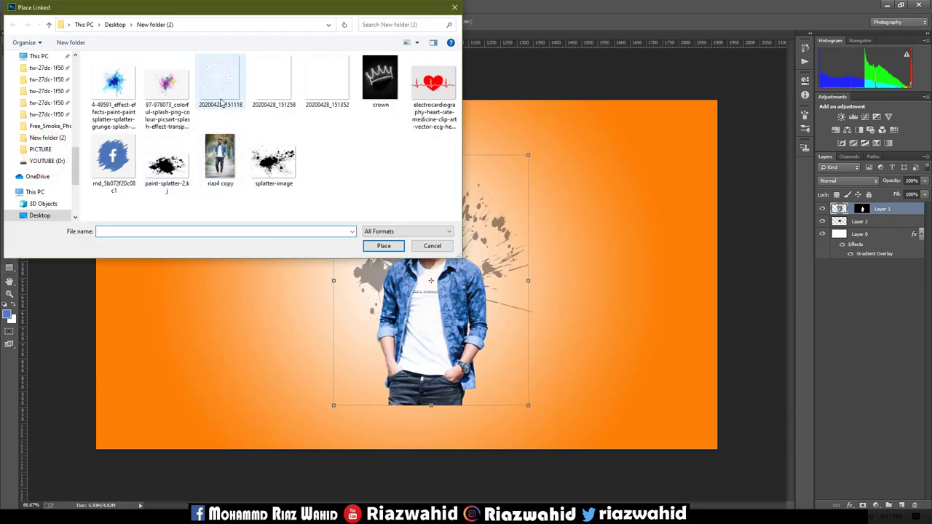
double_click(308, 87)
drag(436, 310, 453, 375)
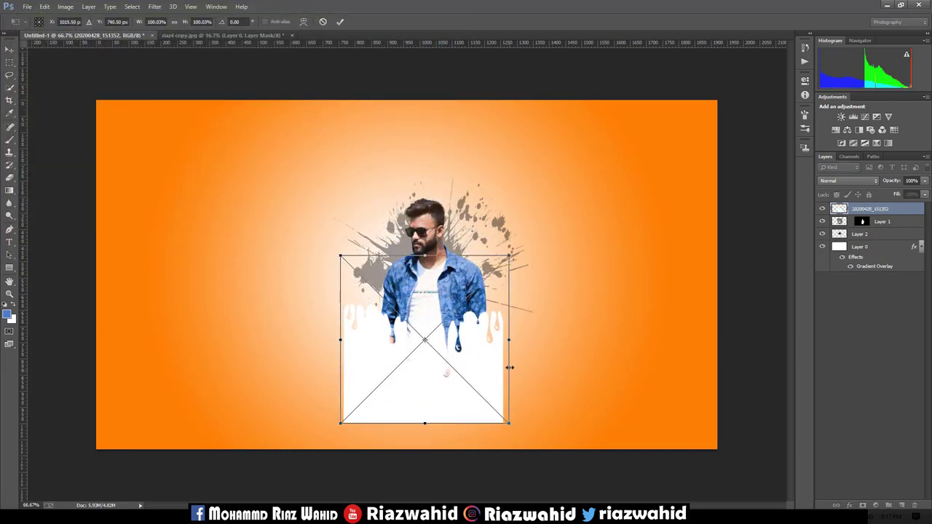
Fit the drips image to 95.04% width, commit it, and hide its layer
drag(509, 341, 453, 340)
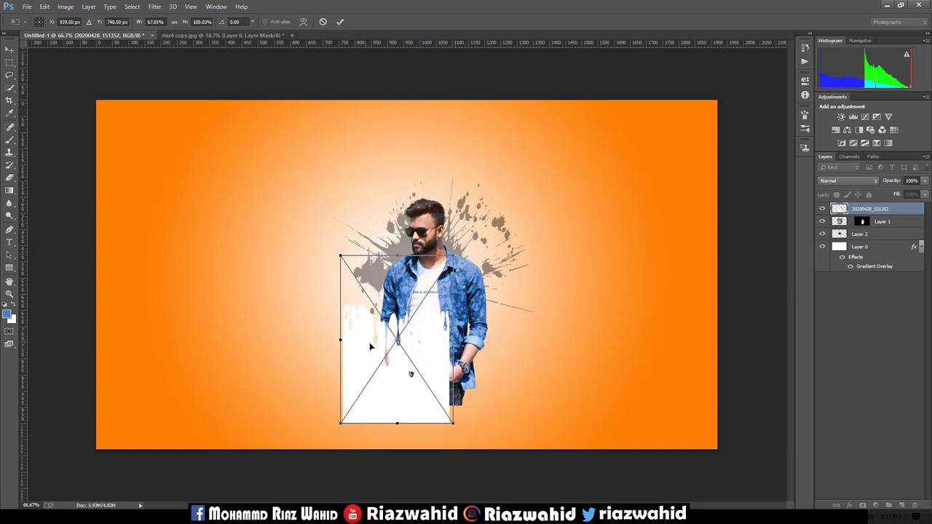
mouse_move(369, 342)
mouse_down()
mouse_move(420, 353)
mouse_move(356, 339)
mouse_up()
drag(430, 339, 436, 337)
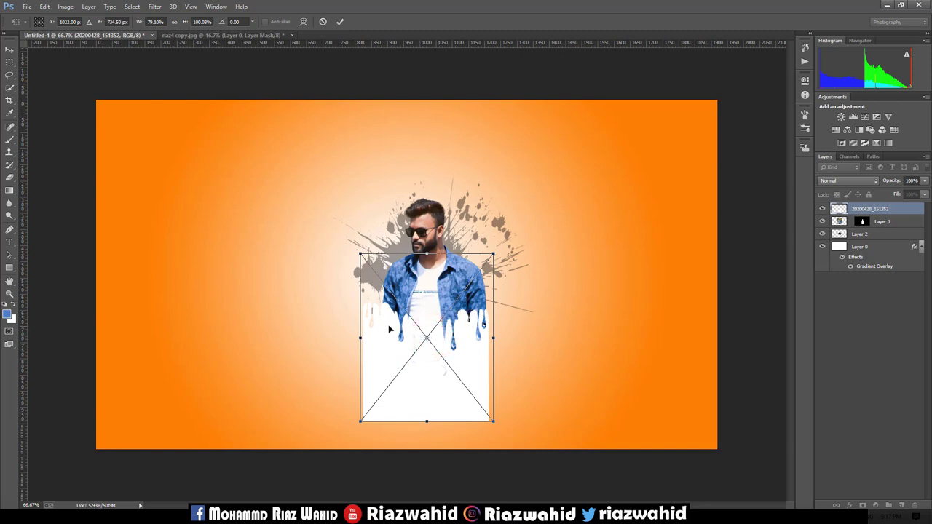
drag(359, 336, 332, 333)
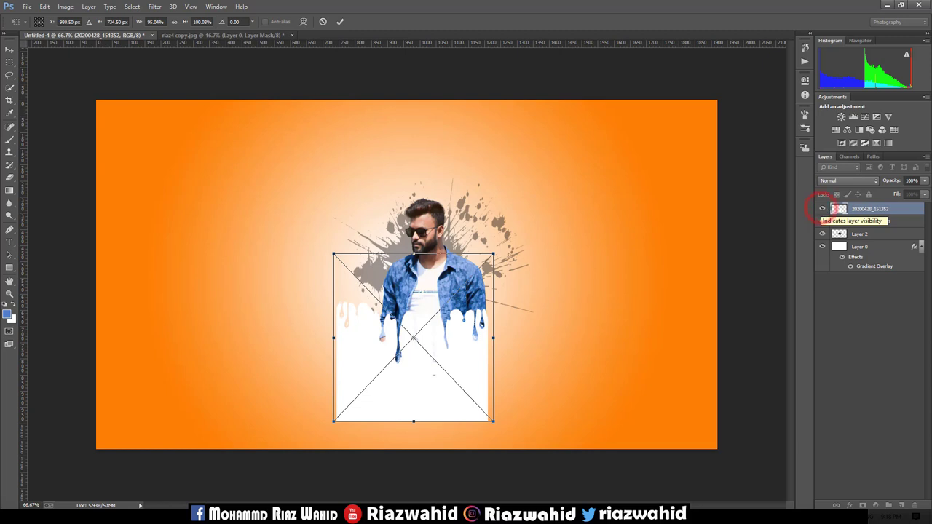
click(339, 21)
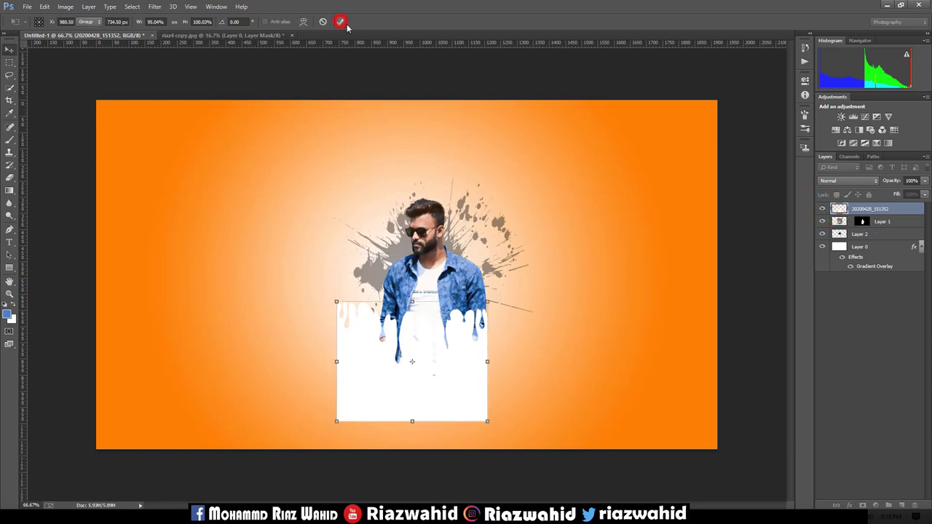
click(822, 209)
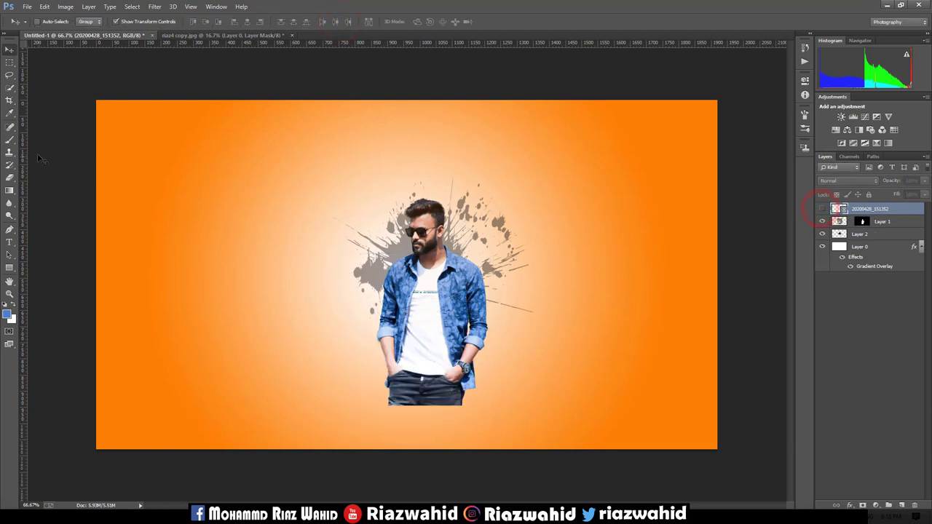
click(10, 88)
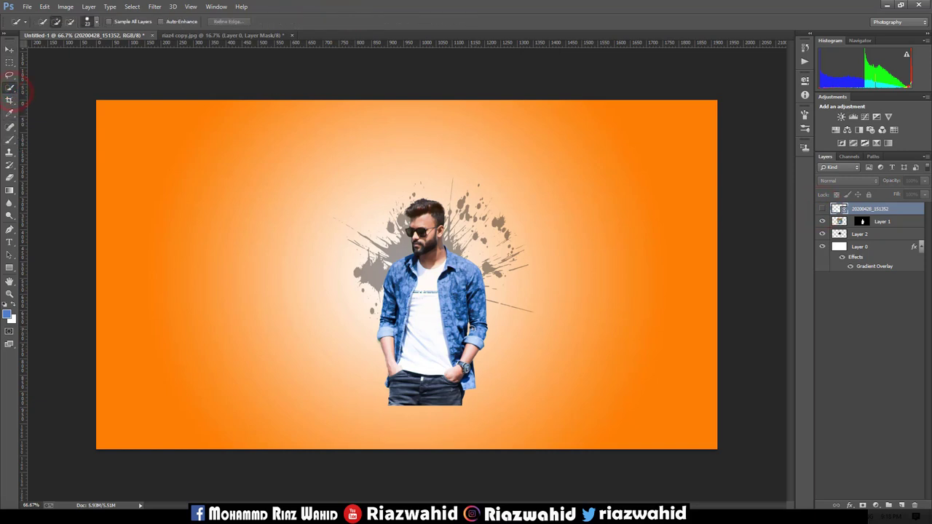
Select the drip shape and erase the man's shirt and lower body inside it on Layer 1
mouse_move(472, 330)
mouse_down()
mouse_move(515, 417)
mouse_move(507, 412)
mouse_up()
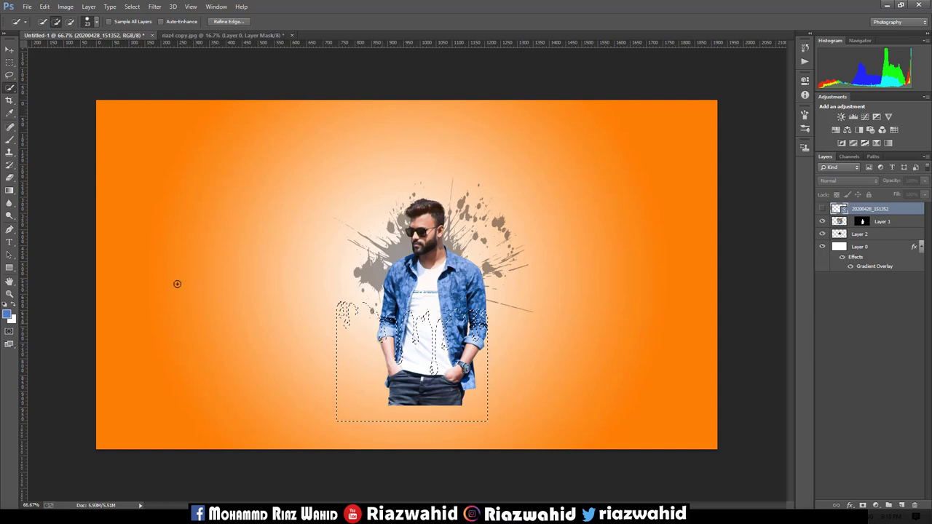
click(10, 177)
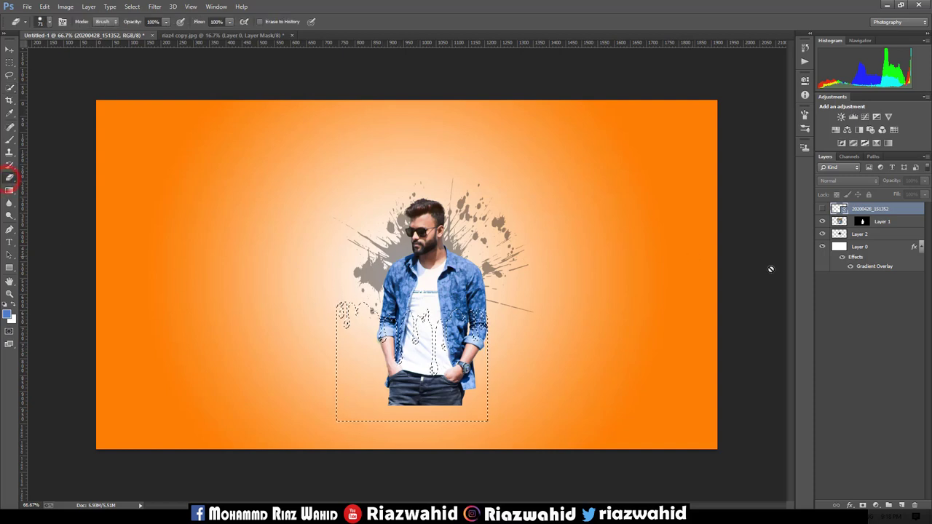
click(839, 209)
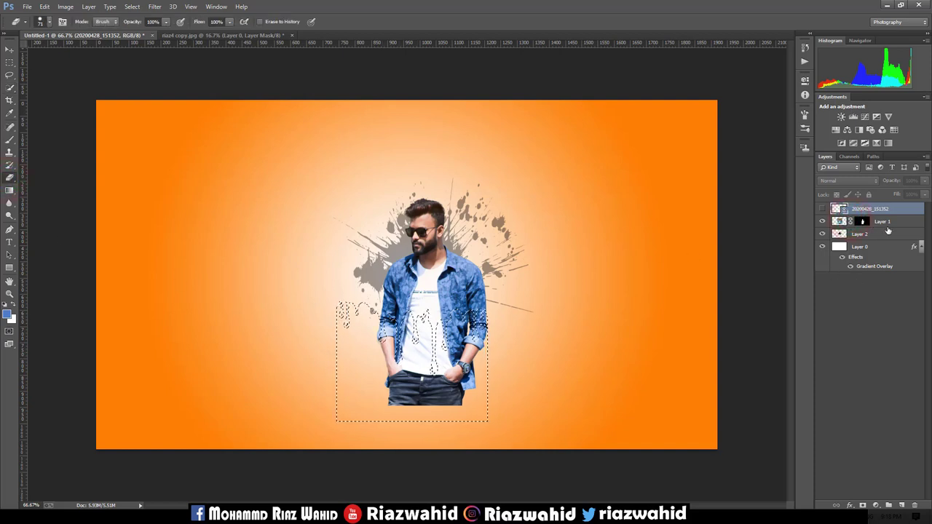
click(885, 221)
drag(465, 356, 406, 348)
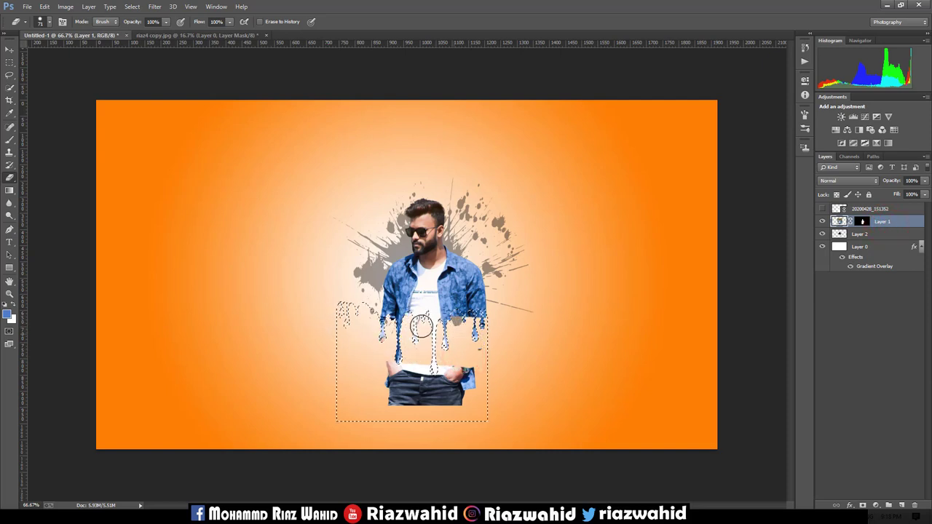
mouse_move(302, 308)
mouse_down()
mouse_move(410, 374)
mouse_move(462, 366)
mouse_move(501, 409)
mouse_move(328, 383)
mouse_up()
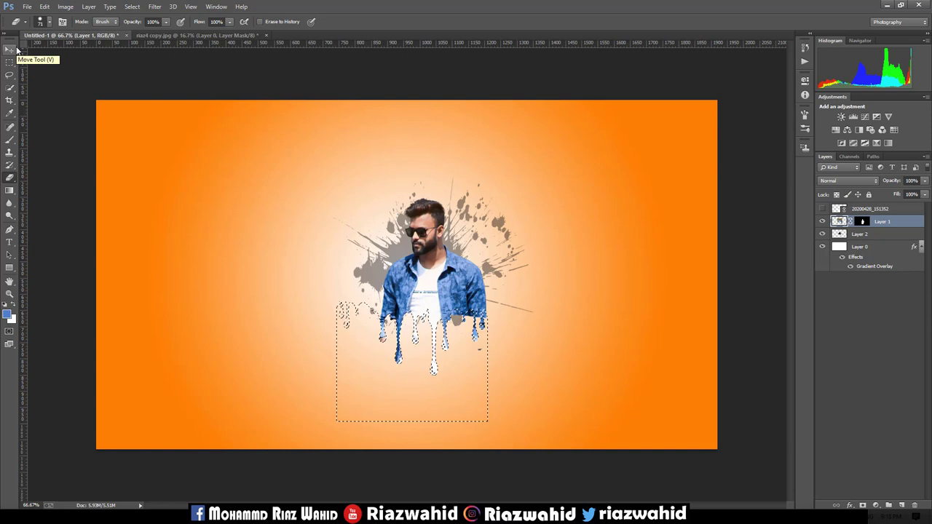
Deselect the drip selection from the canvas right-click menu
click(16, 90)
right_click(456, 377)
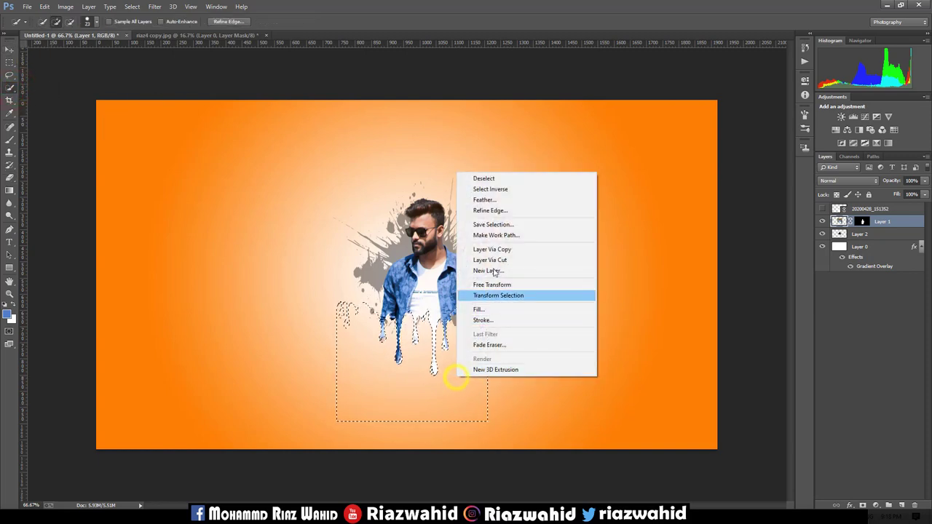
click(491, 179)
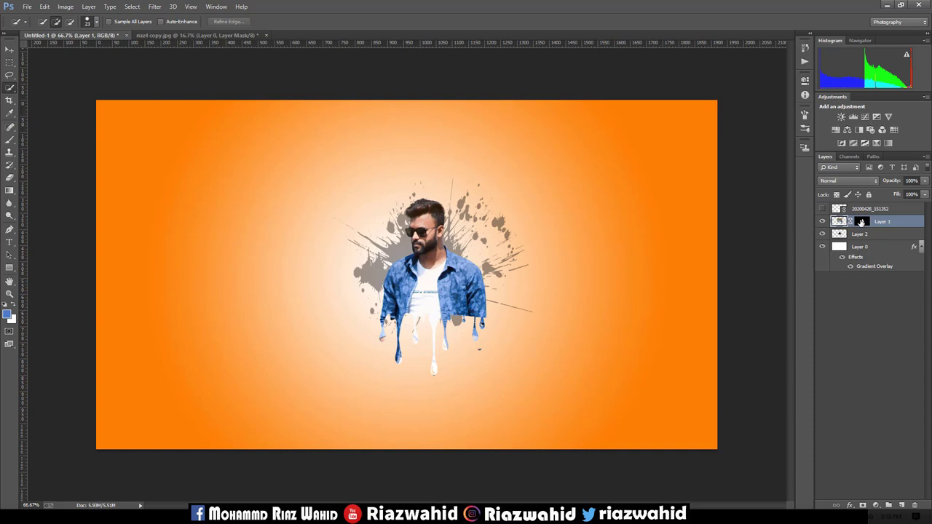
Create Group 1 and clip the 20200428_151352 drips layer to Layer 1 inside it
click(887, 504)
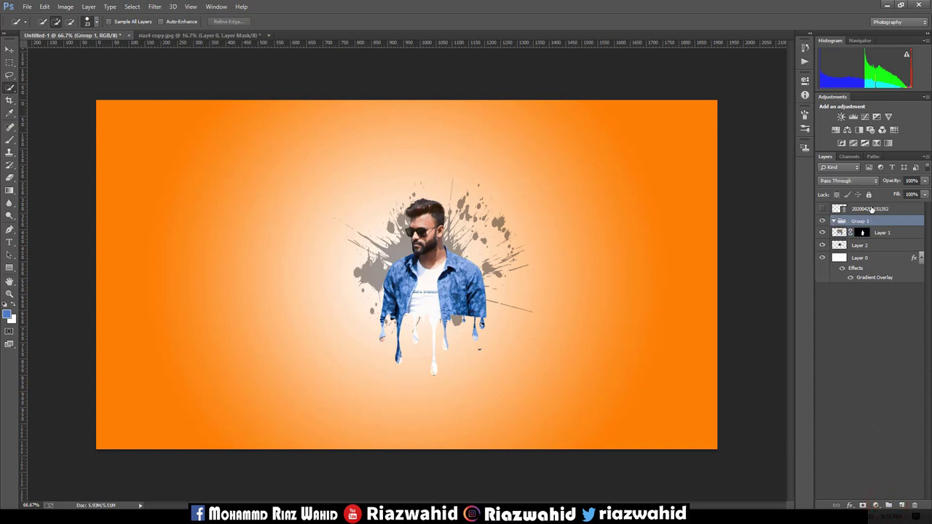
drag(872, 209, 866, 220)
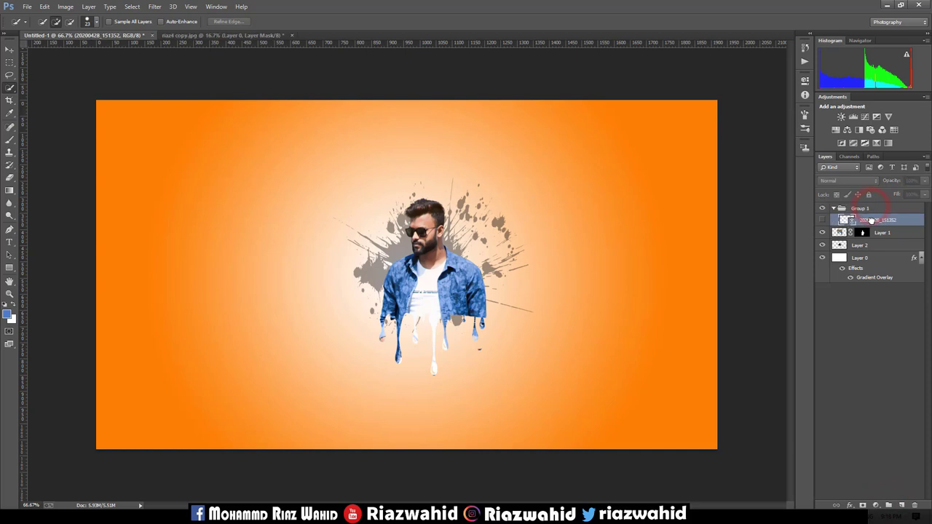
click(853, 232)
drag(846, 245, 843, 206)
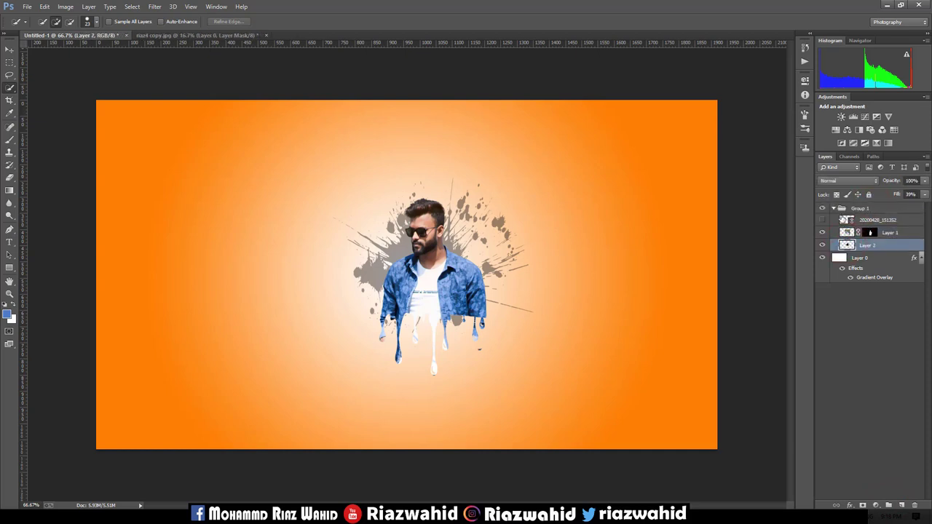
click(833, 209)
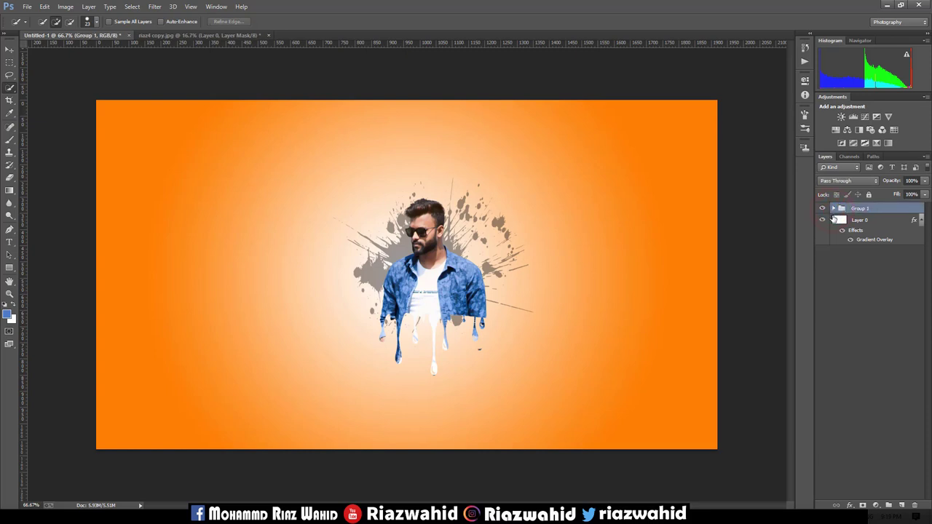
right_click(842, 209)
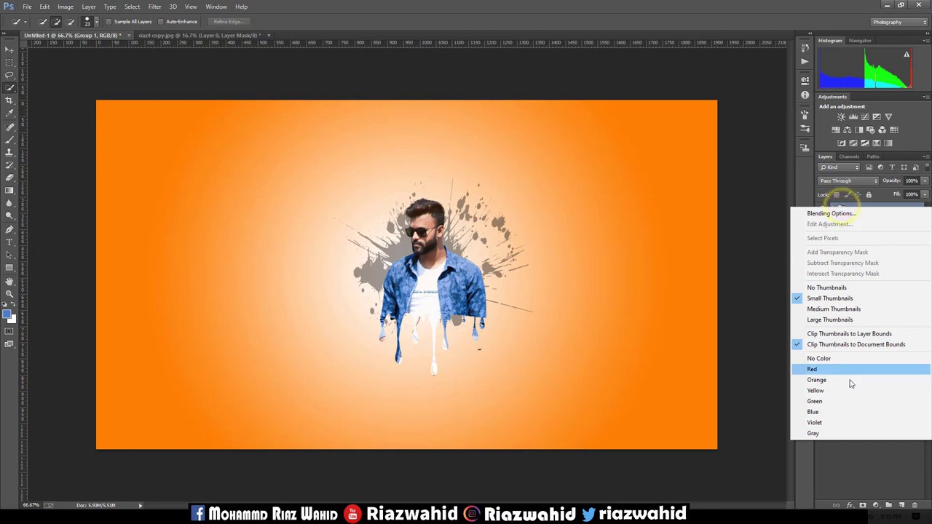
click(766, 276)
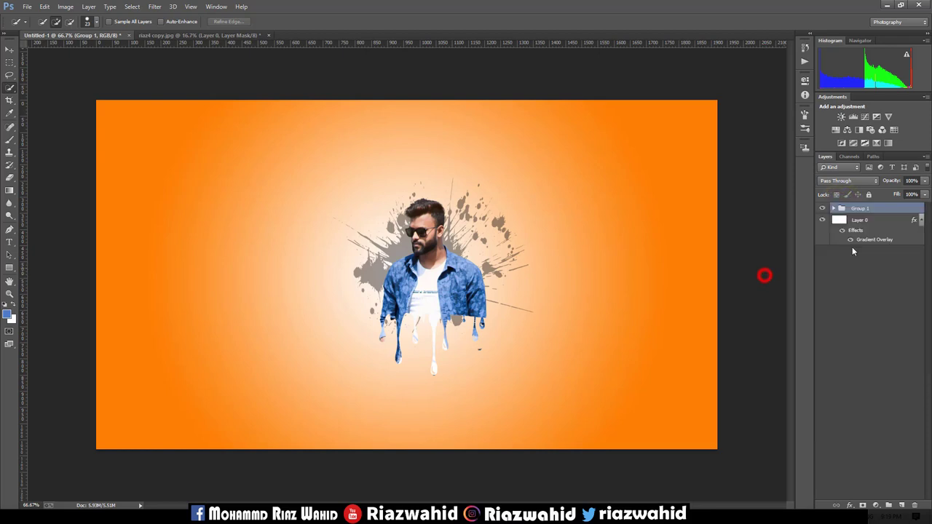
click(833, 210)
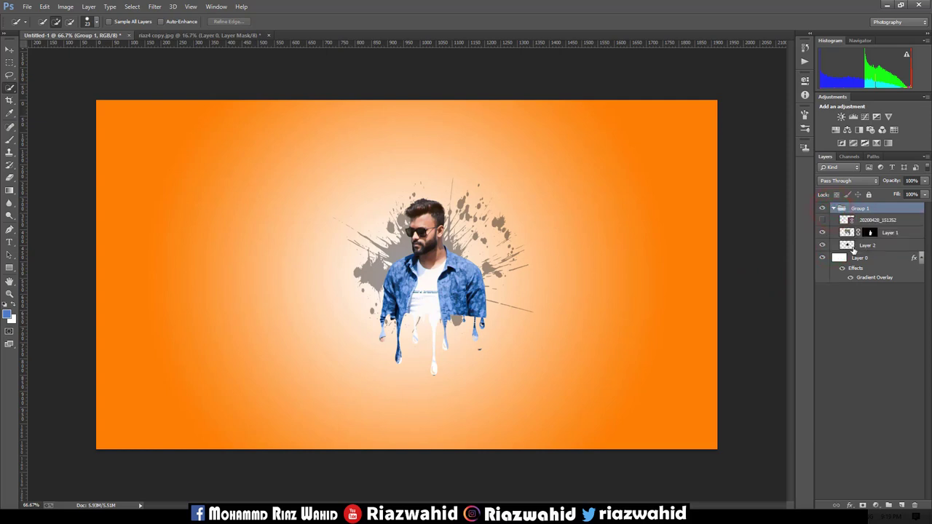
Move Layer 2 out of Group 1 above Layer 0, then merge Group 1
drag(852, 248, 853, 255)
drag(853, 246, 856, 261)
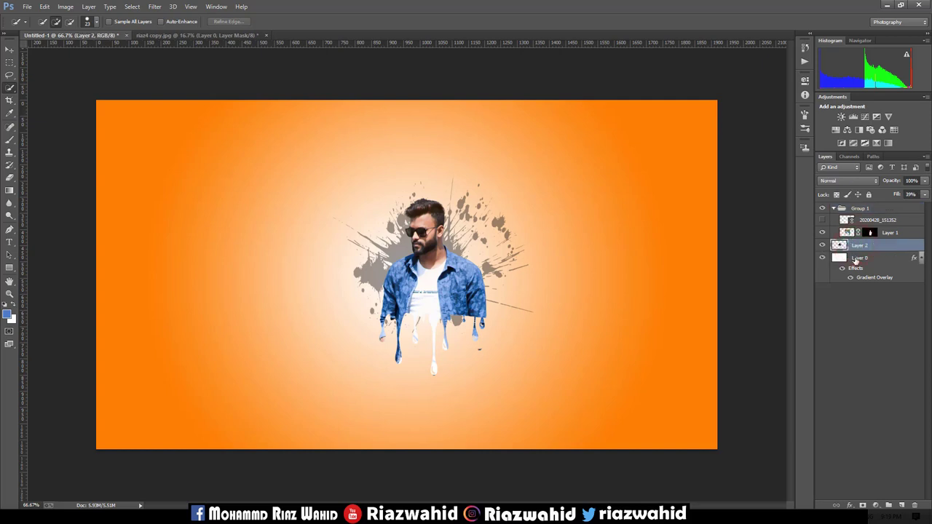
click(833, 209)
click(848, 209)
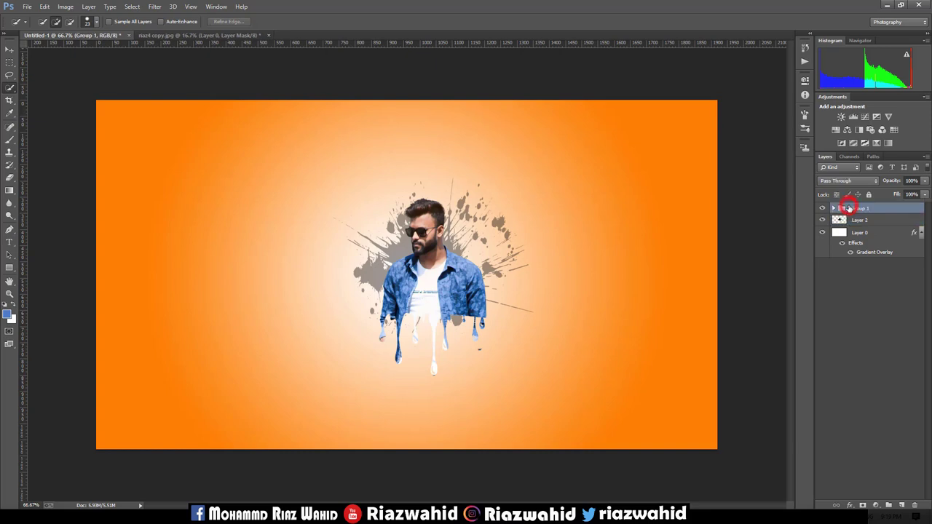
right_click(849, 209)
click(824, 386)
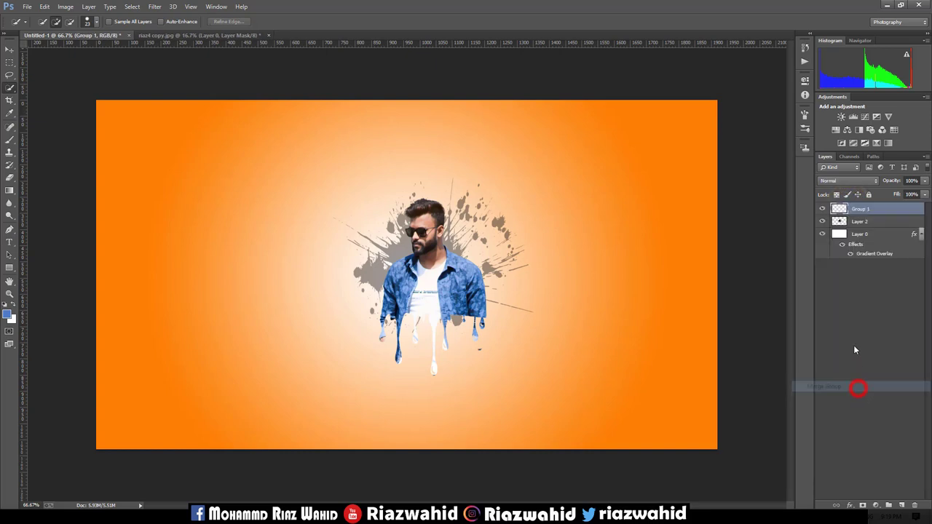
Scale the merged man layer, Group 1, down slightly
click(9, 49)
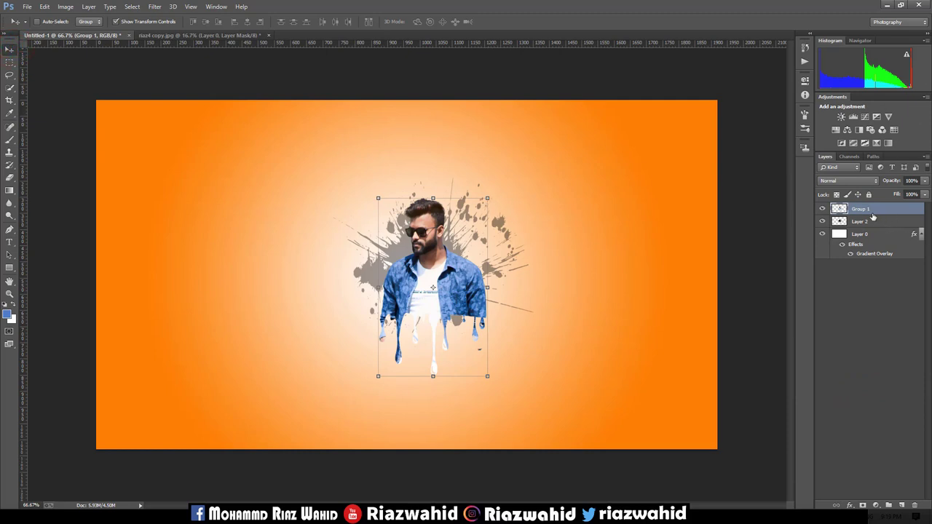
mouse_move(486, 198)
mouse_down()
mouse_move(477, 229)
mouse_move(453, 242)
mouse_move(446, 229)
mouse_up()
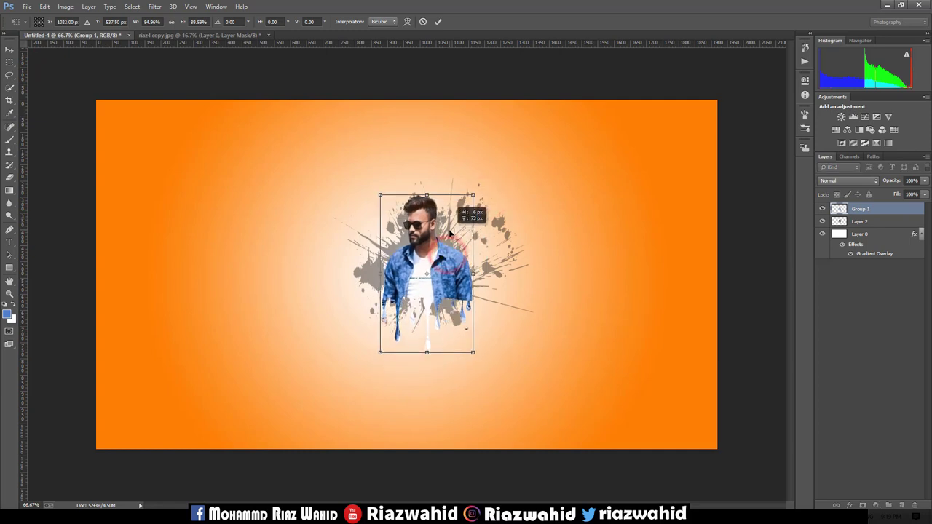
key(Return)
Shrink the grey splatter Layer 2 to 67.37% by 73.56%
click(860, 221)
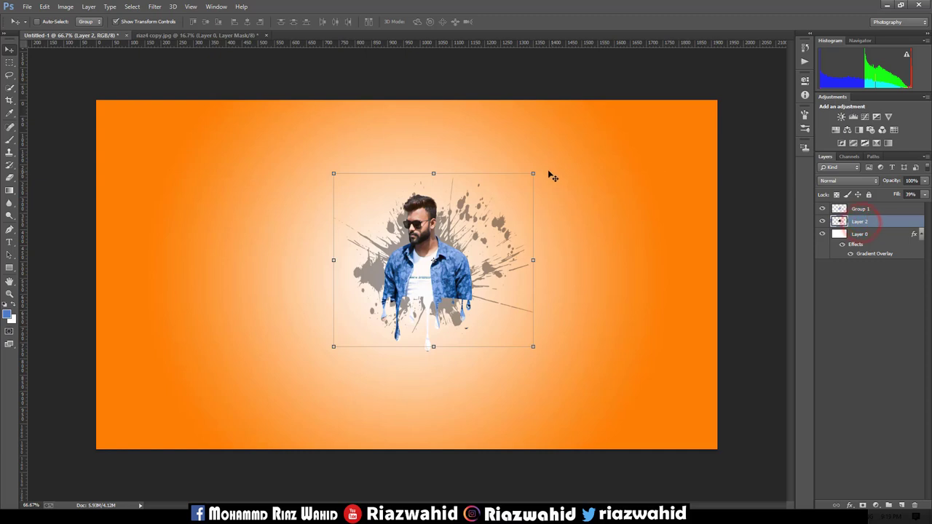
mouse_move(533, 174)
mouse_down()
mouse_move(469, 225)
mouse_move(470, 209)
mouse_up()
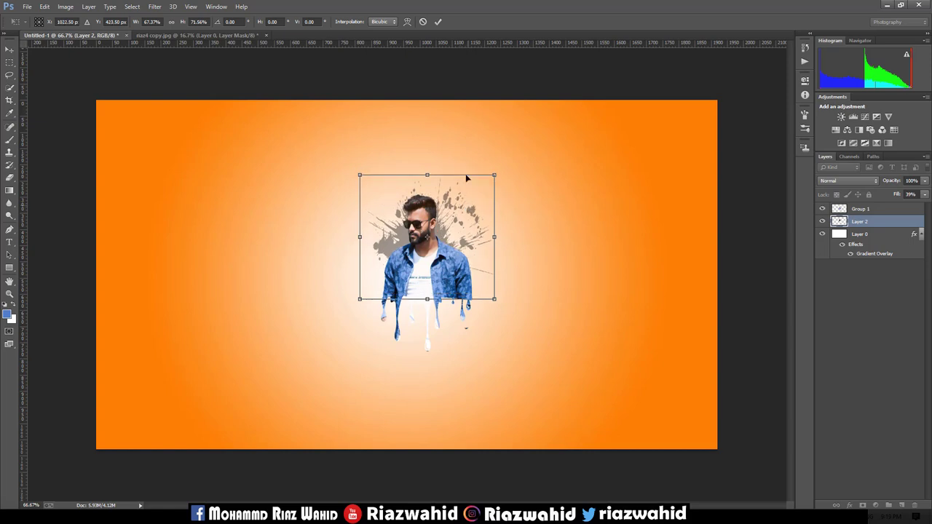
click(436, 23)
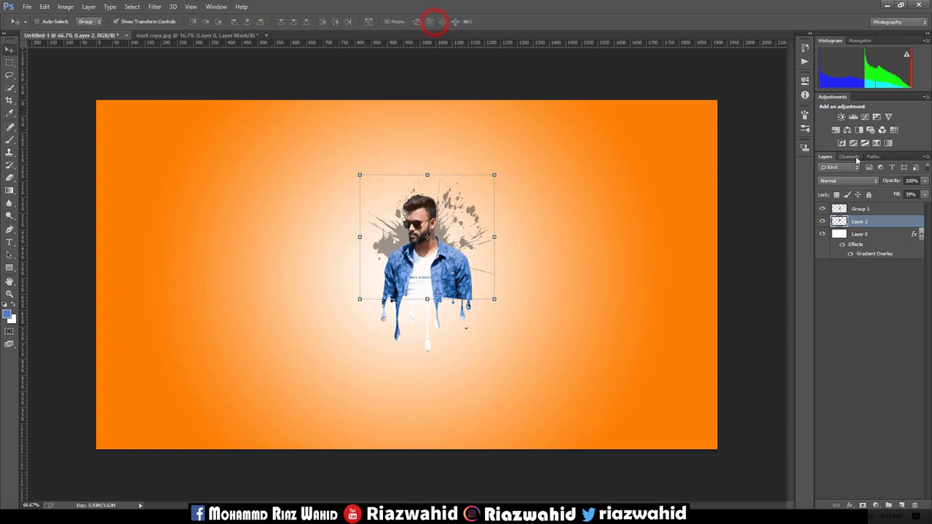
click(859, 235)
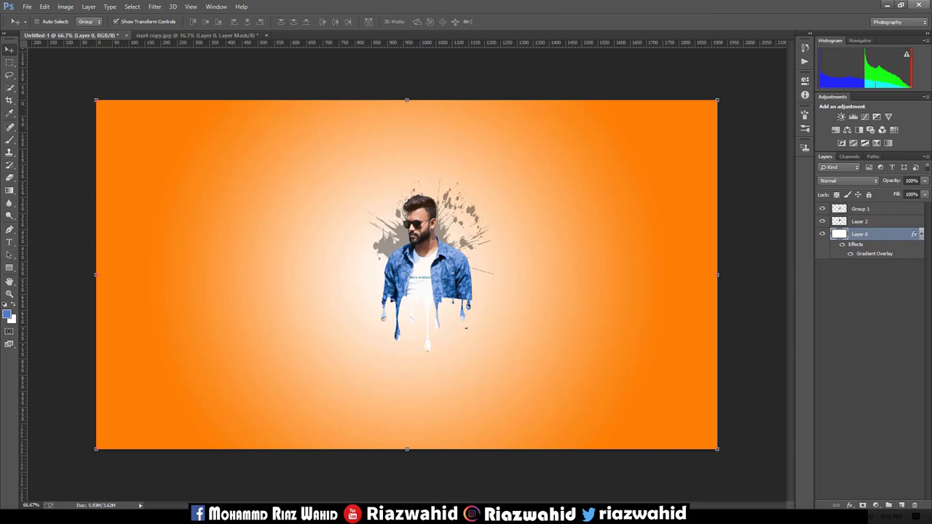
click(26, 7)
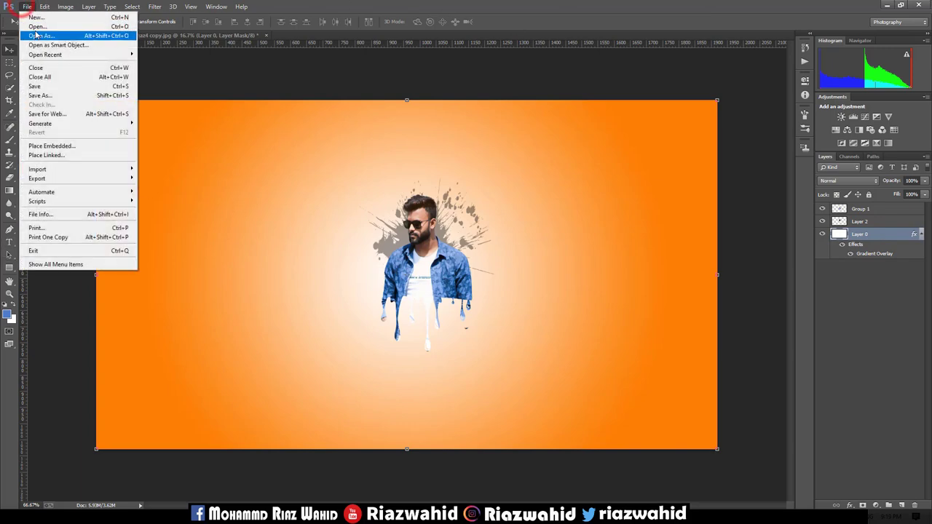
Open crown.jpg, drag it into Untitled-1 as Layer 3, and set it to Lighten blend mode
click(32, 27)
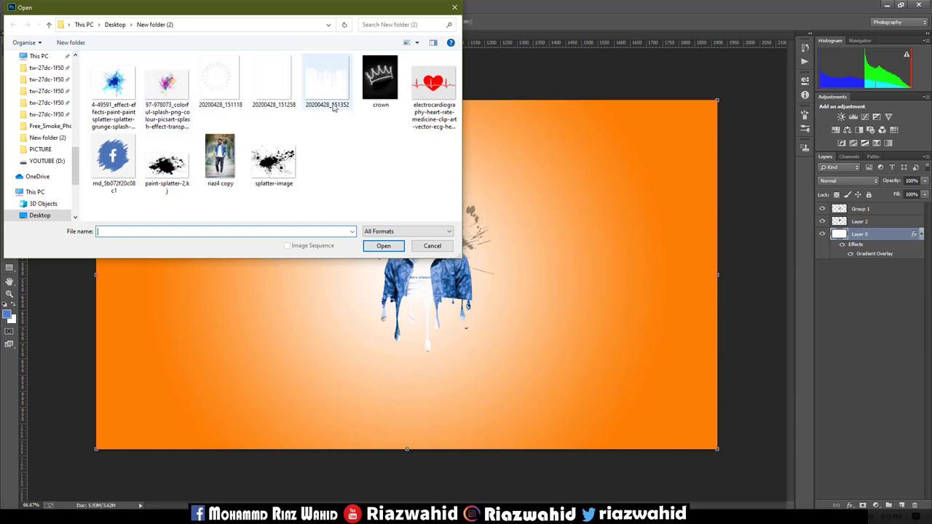
double_click(380, 76)
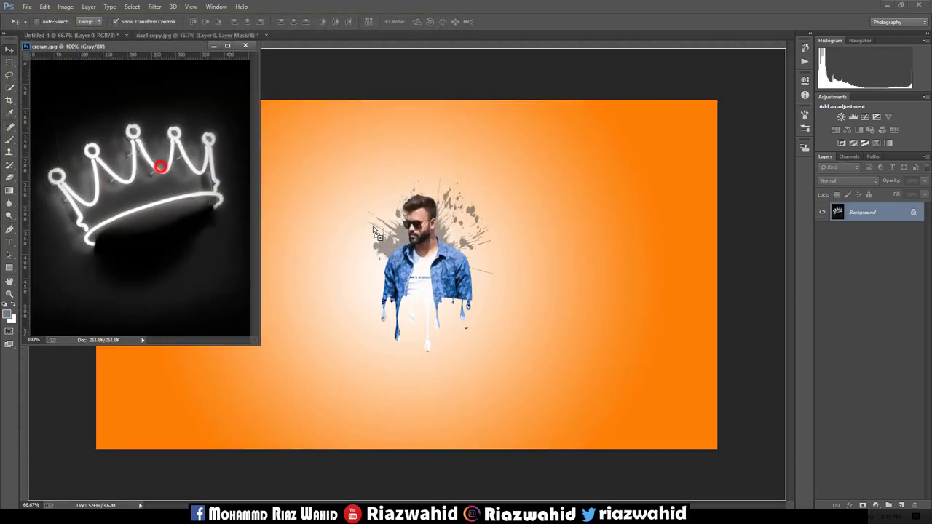
drag(156, 163, 406, 233)
click(841, 181)
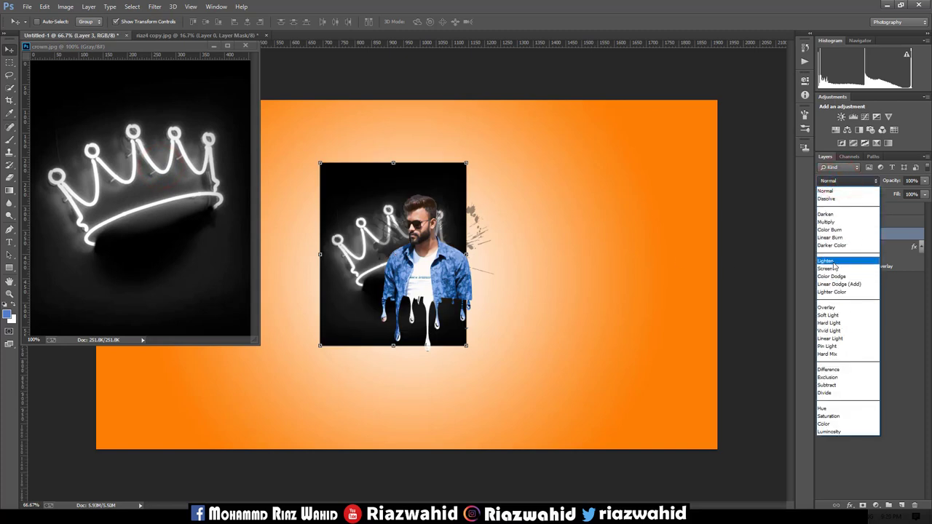
click(835, 262)
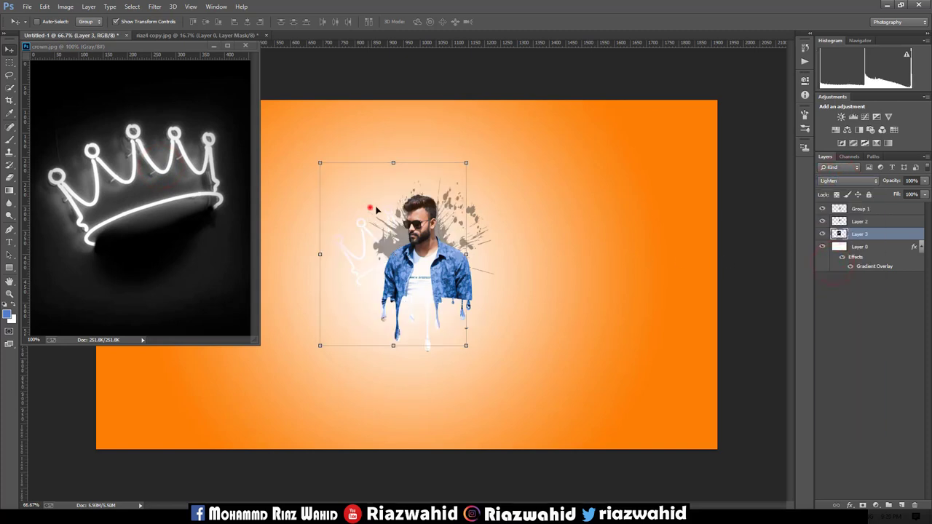
Move the crown layer to the top, shrink it and tilt it about 12° above the head
mouse_move(369, 207)
mouse_down()
mouse_move(419, 187)
mouse_move(389, 159)
mouse_up()
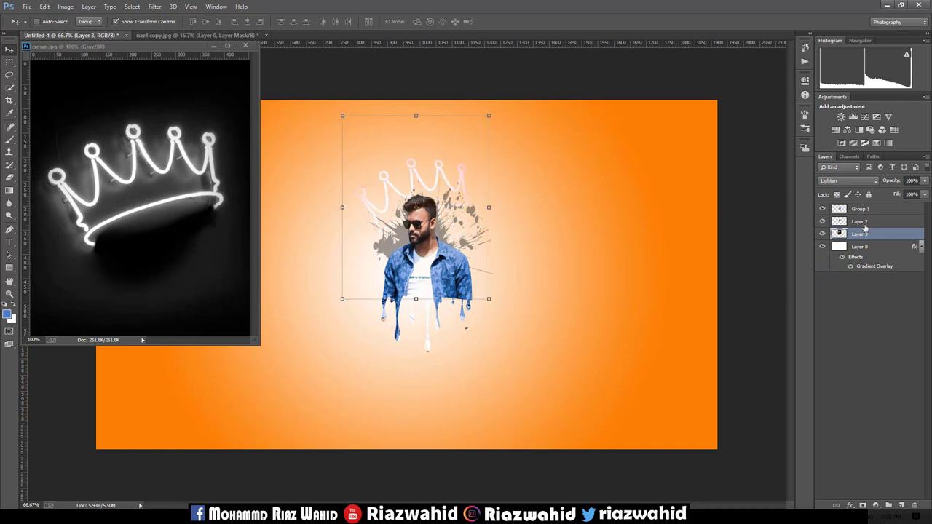
drag(863, 235, 863, 207)
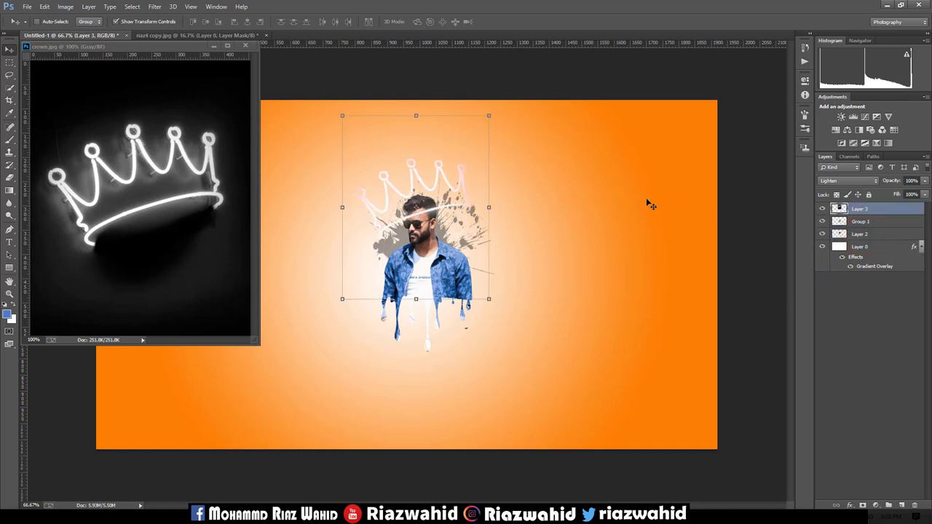
drag(489, 116, 388, 219)
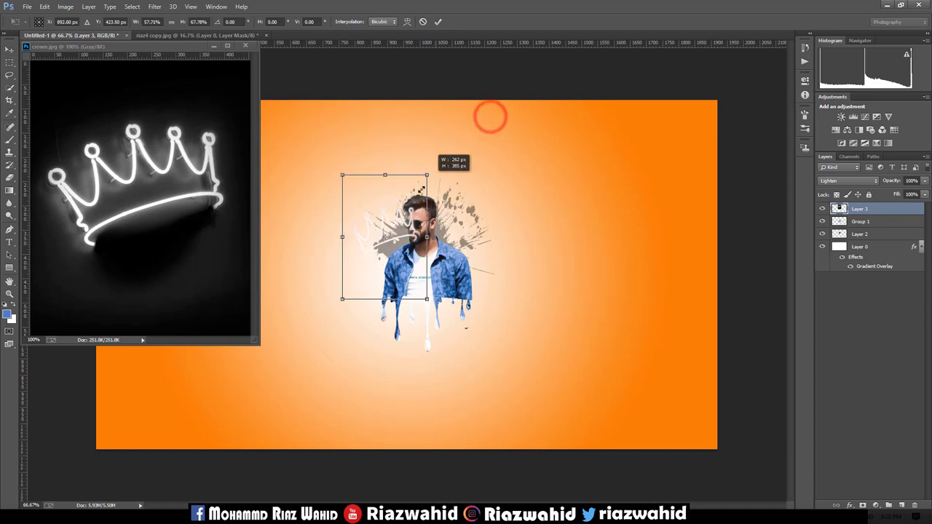
drag(366, 258, 415, 194)
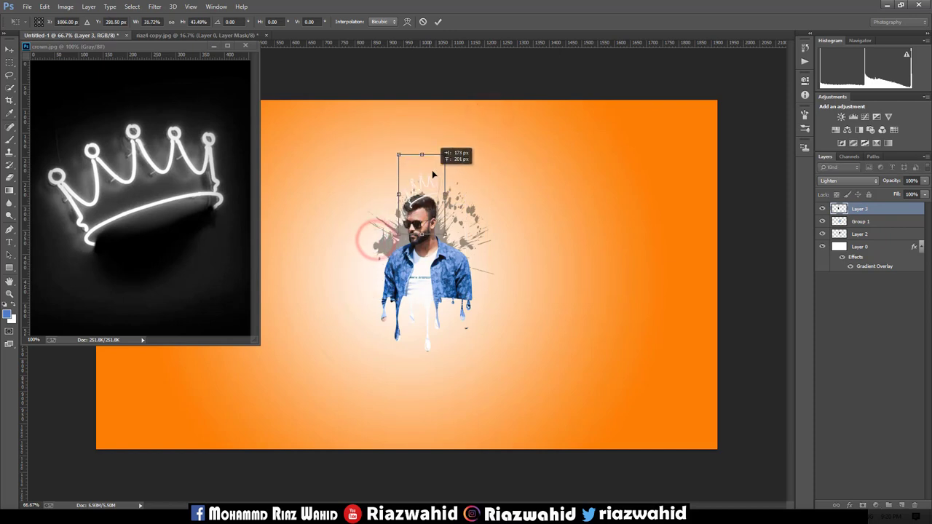
drag(447, 150, 428, 187)
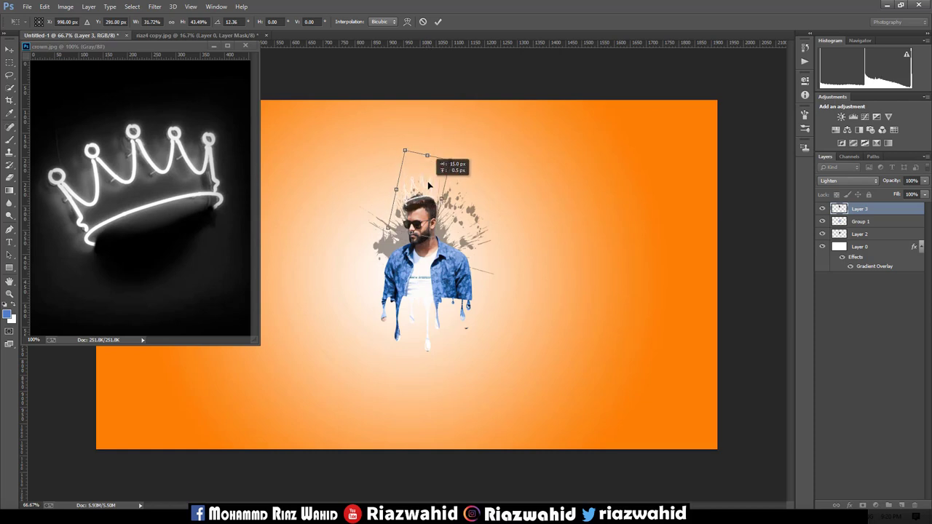
drag(429, 186, 422, 189)
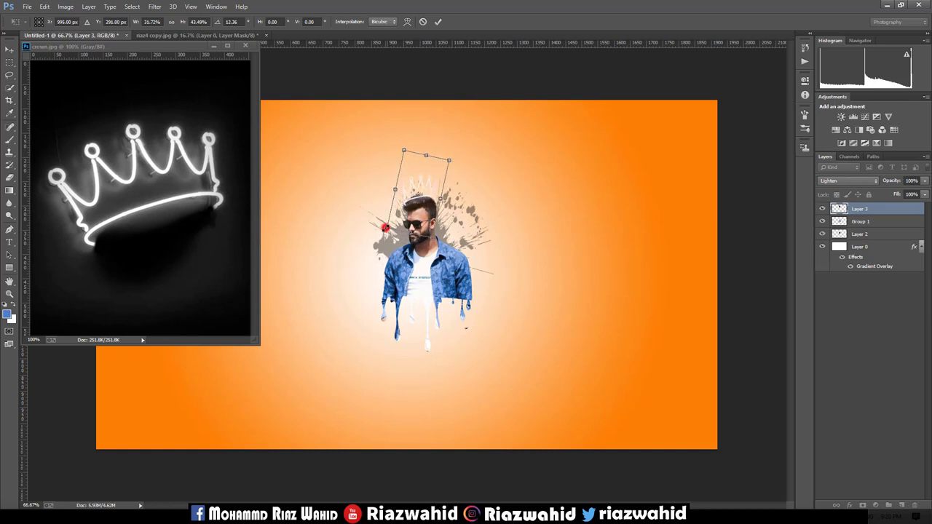
drag(385, 228, 384, 231)
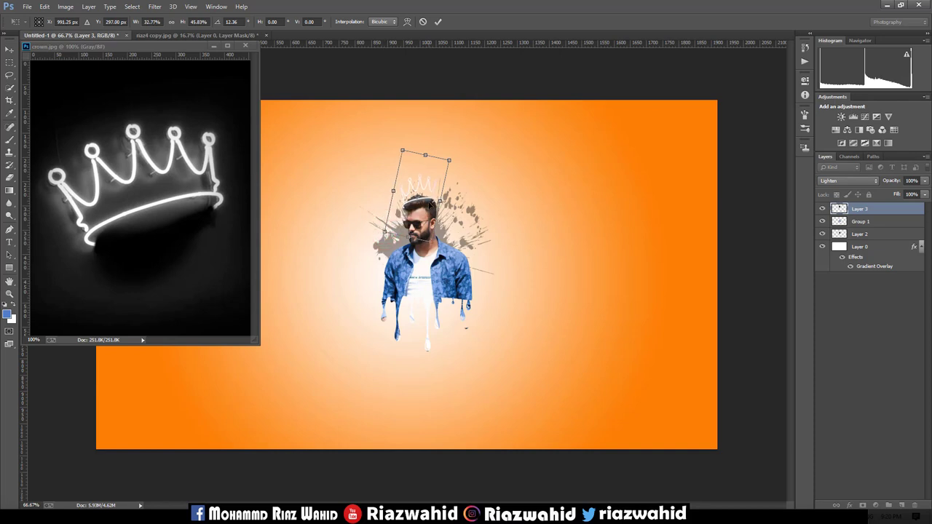
key(Down)
key(Down)
key(Down)
key(Down)
key(Down)
key(Down)
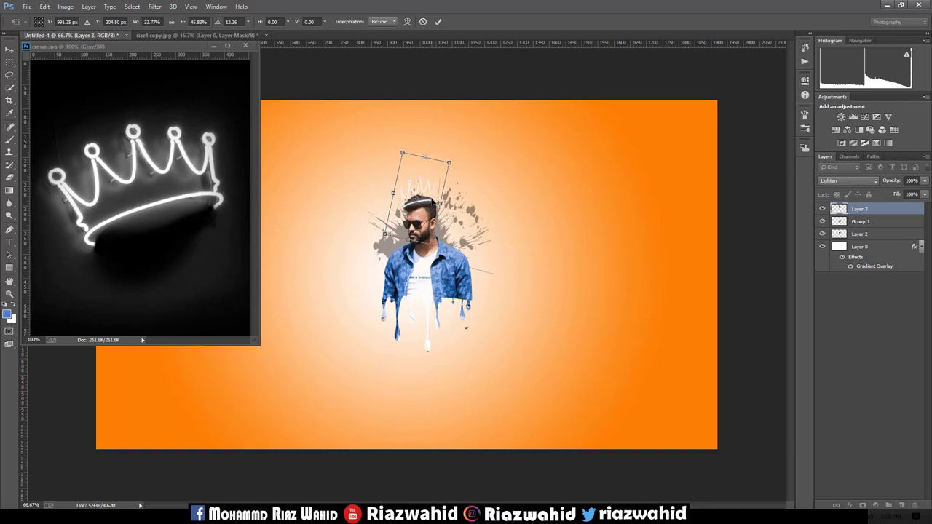
key(Up)
key(Up)
key(Up)
key(Return)
click(245, 45)
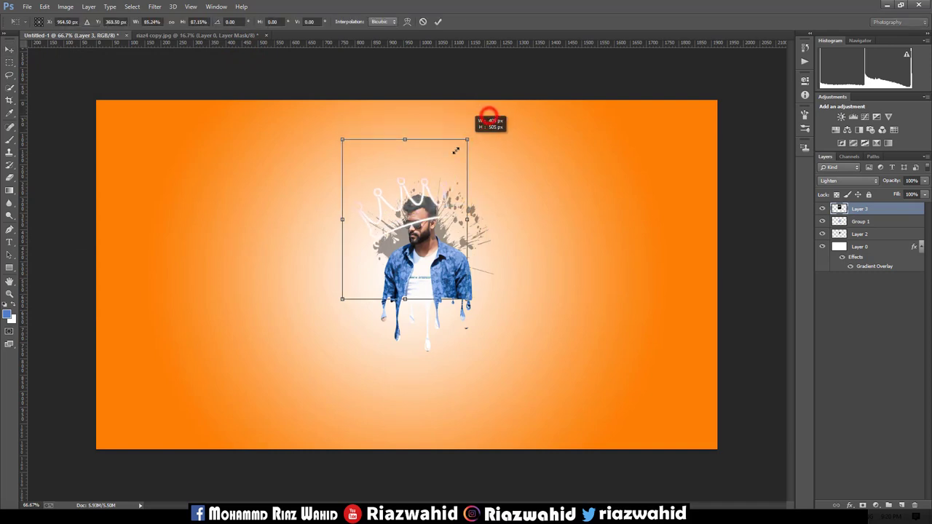
Refine the crown's size, angle and position so it rests upright on the man's head
mouse_move(488, 115)
mouse_down()
mouse_move(388, 189)
mouse_move(421, 182)
mouse_up()
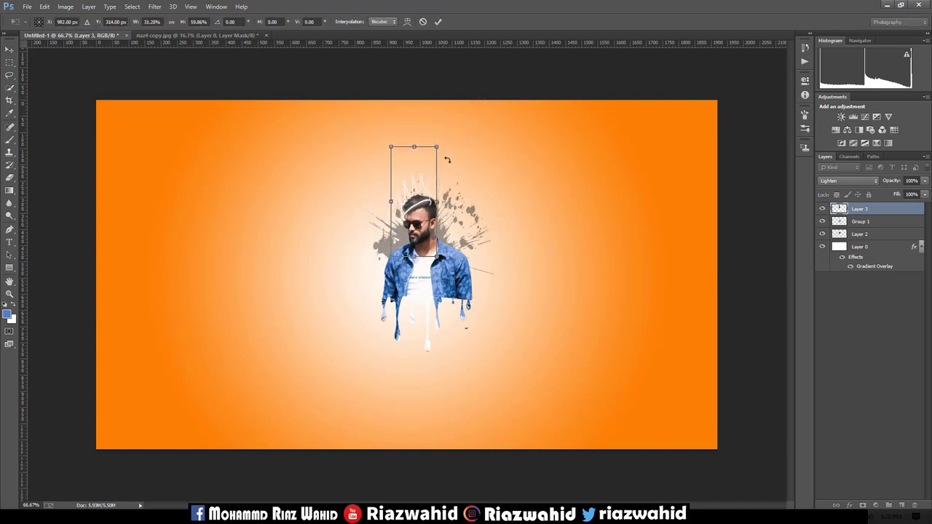
mouse_move(443, 144)
mouse_down()
mouse_move(429, 152)
mouse_move(399, 144)
mouse_move(409, 169)
mouse_up()
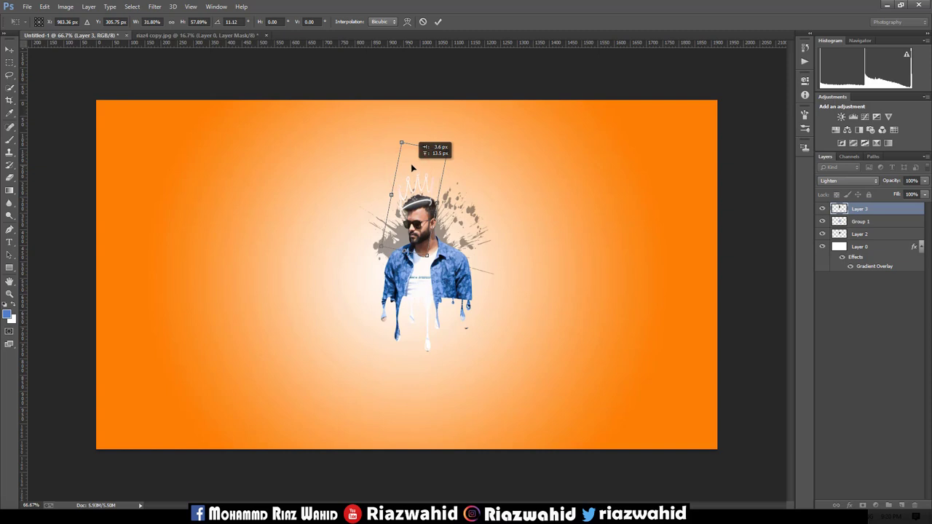
drag(409, 166, 411, 162)
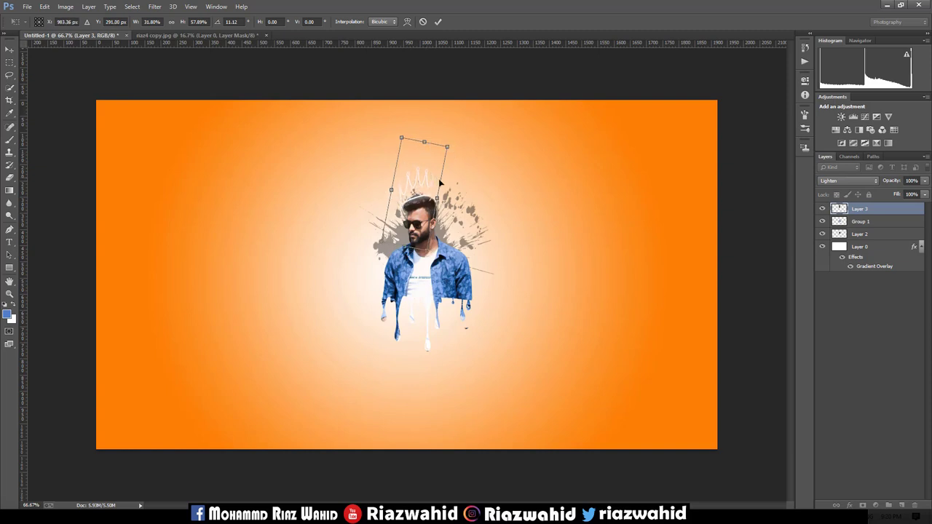
drag(440, 192, 429, 188)
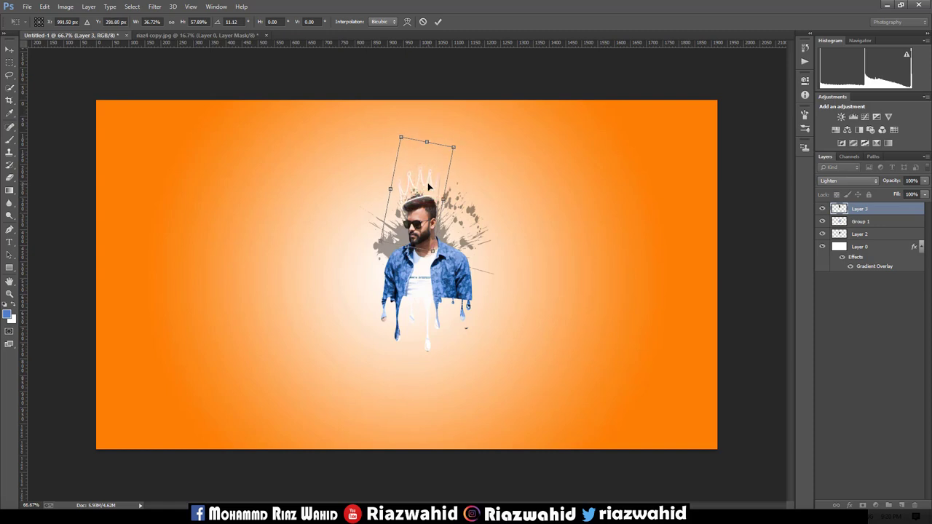
drag(472, 148, 462, 141)
click(438, 21)
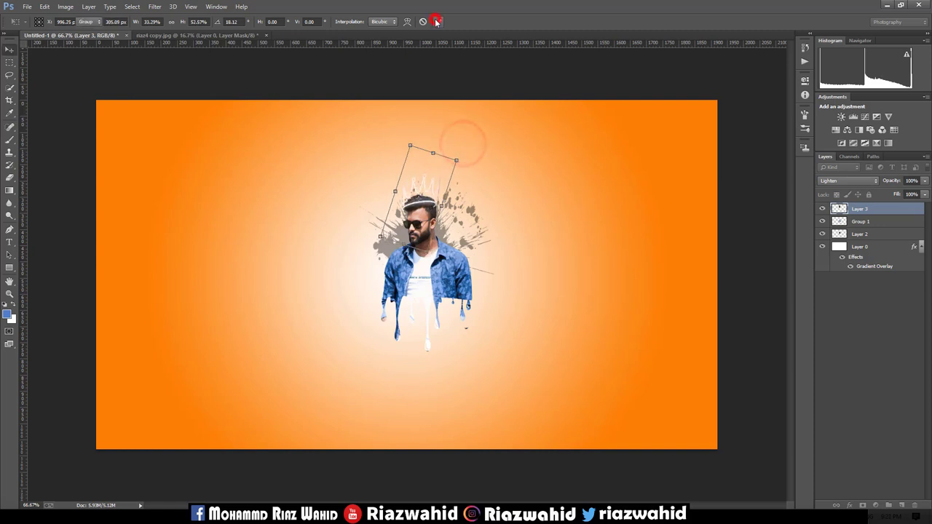
click(857, 234)
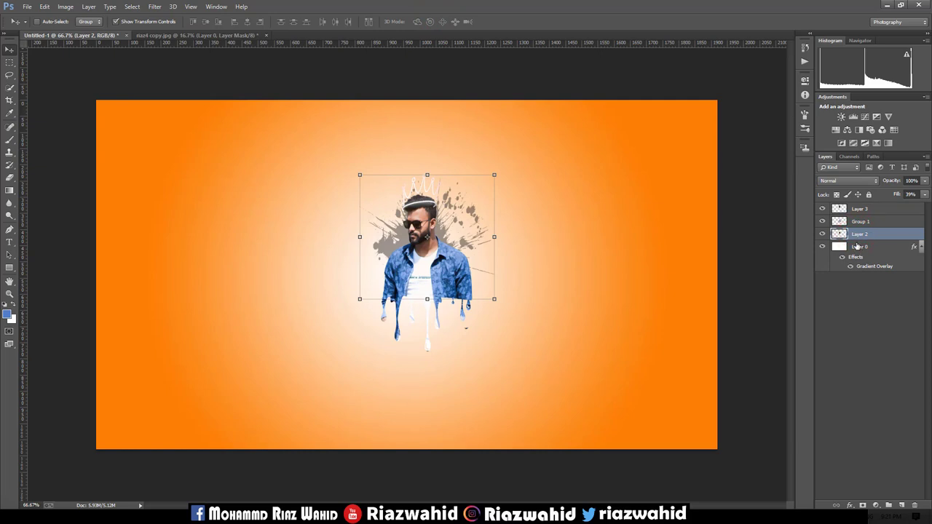
Add a new layer above Layer 0 and draw a square around the man
click(859, 247)
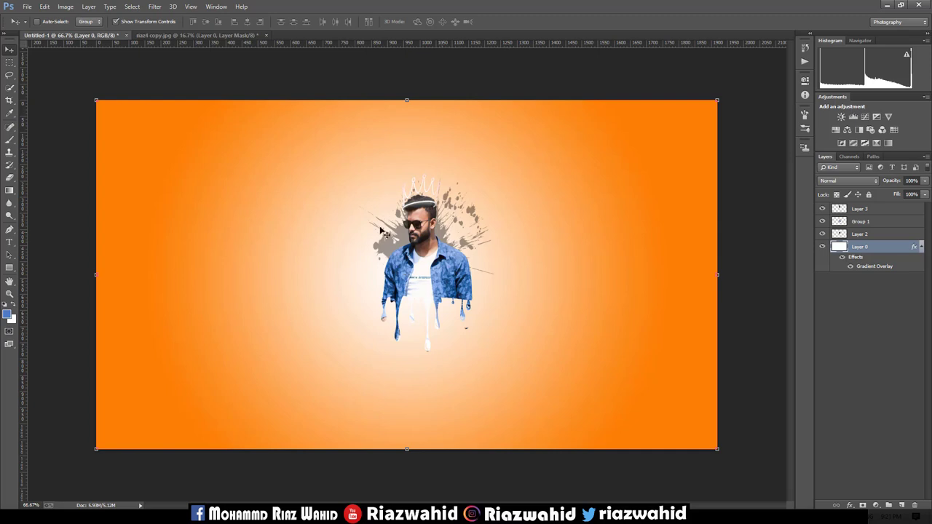
click(900, 506)
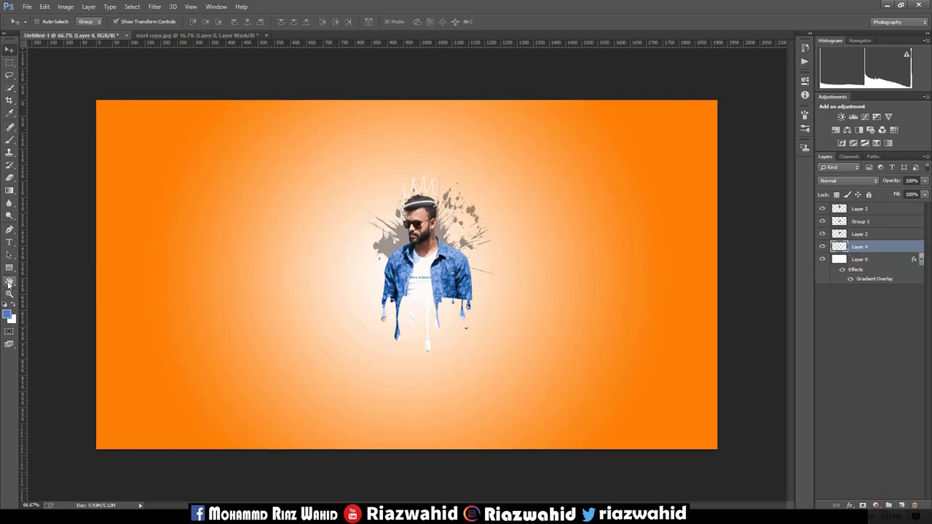
click(9, 269)
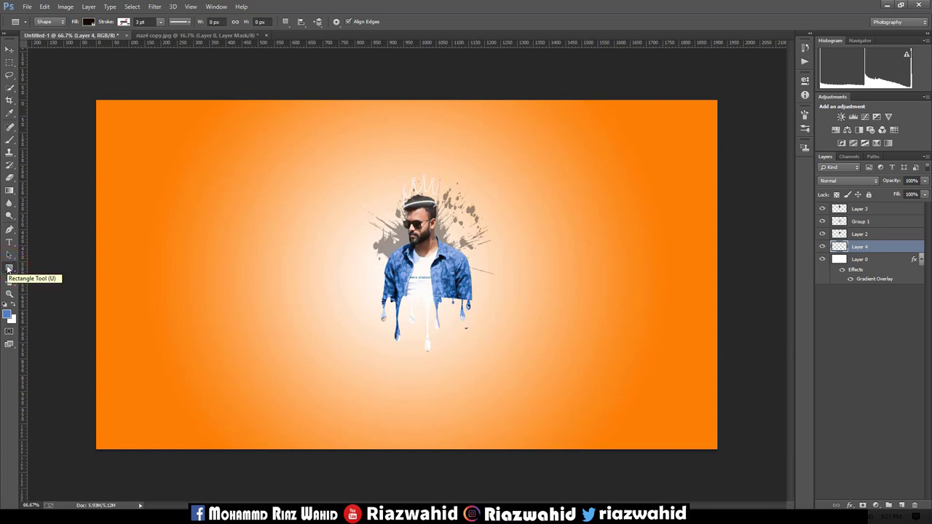
drag(320, 162, 517, 360)
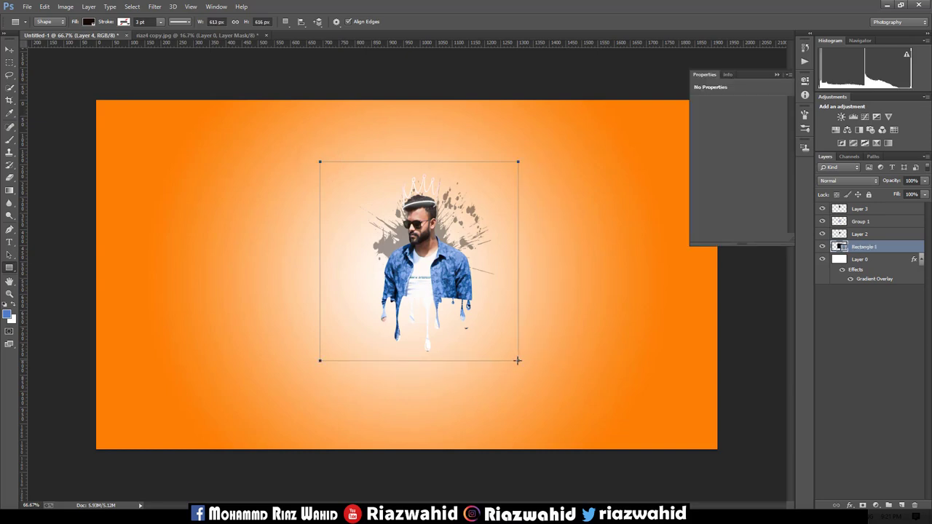
Give the square no fill and a thicker red stroke
click(700, 135)
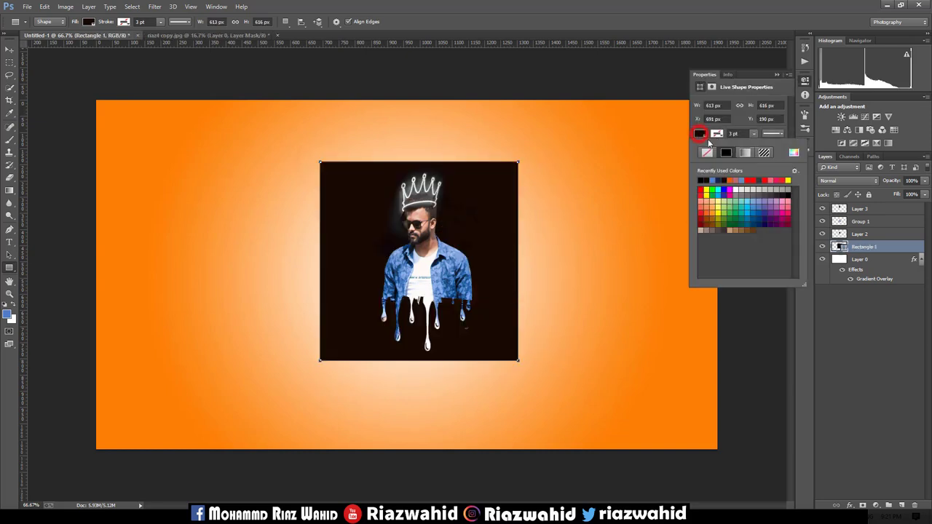
click(706, 152)
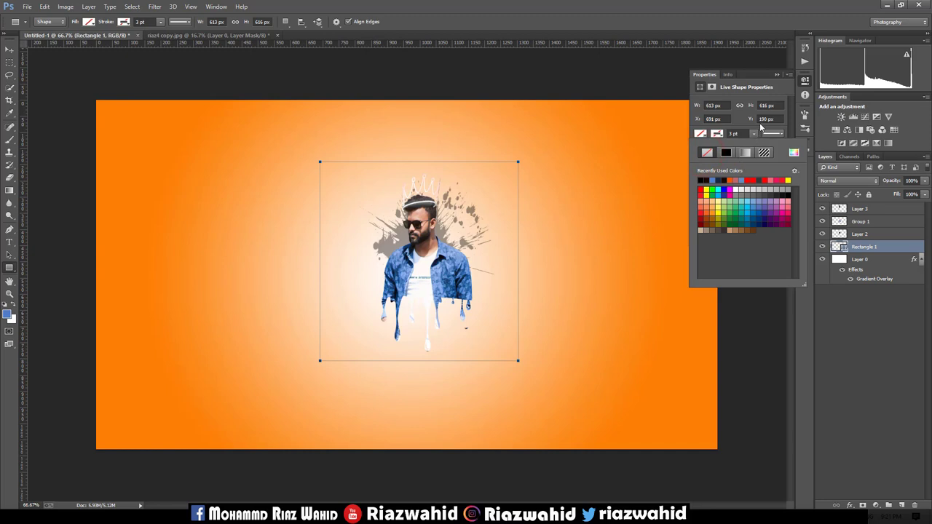
click(753, 134)
mouse_move(749, 144)
mouse_down()
mouse_move(757, 147)
mouse_move(741, 146)
mouse_up()
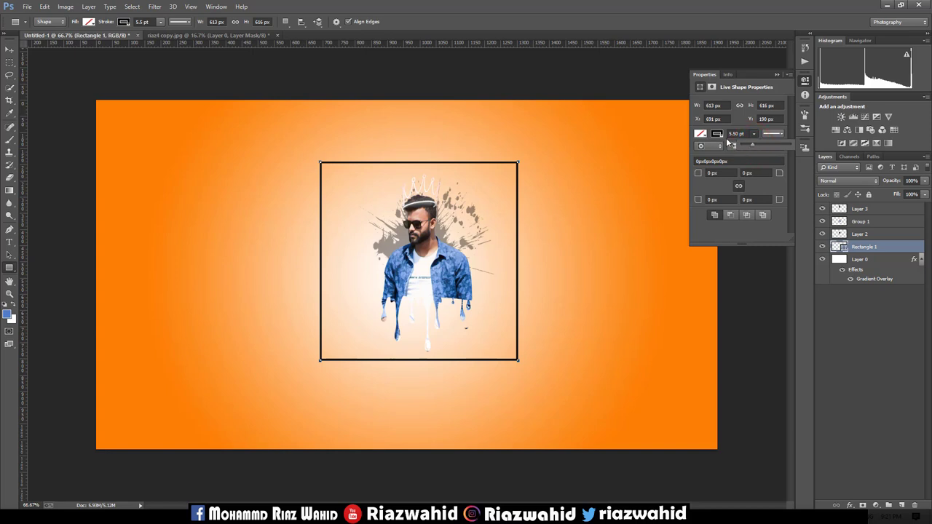
click(720, 134)
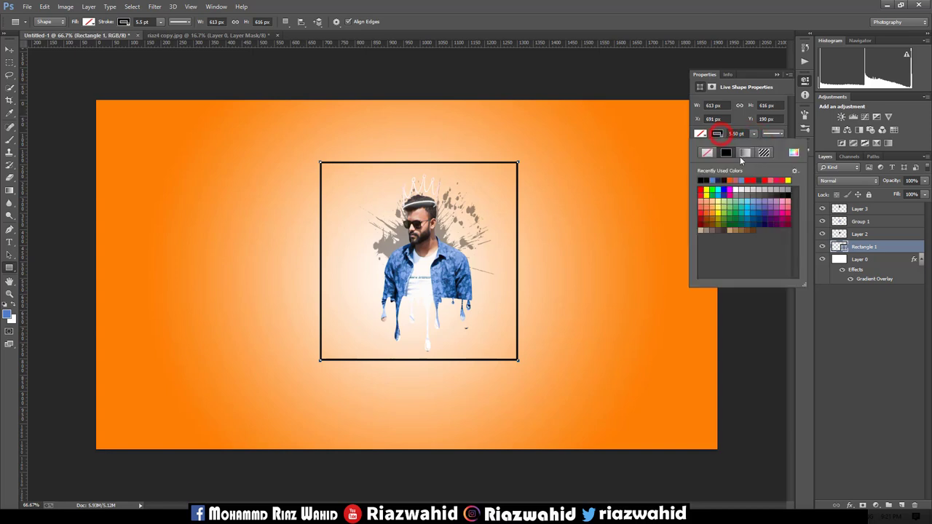
click(701, 191)
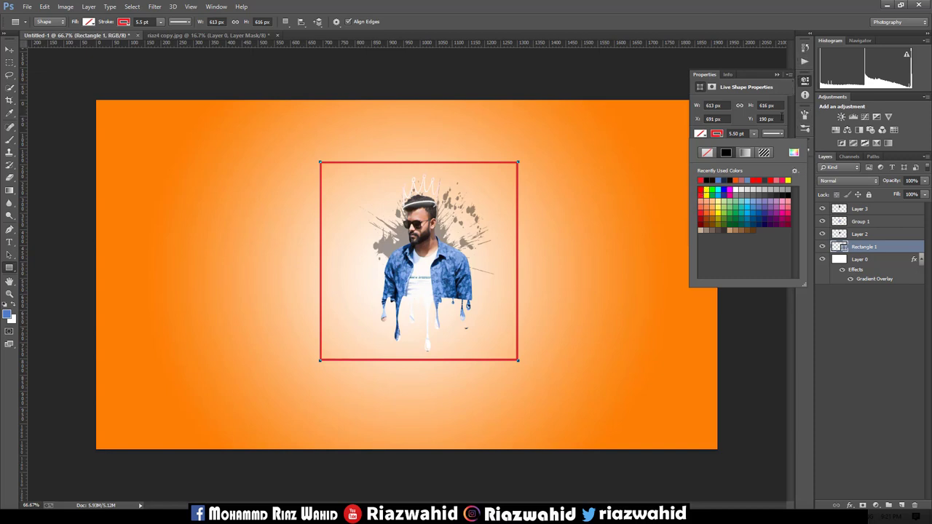
click(777, 75)
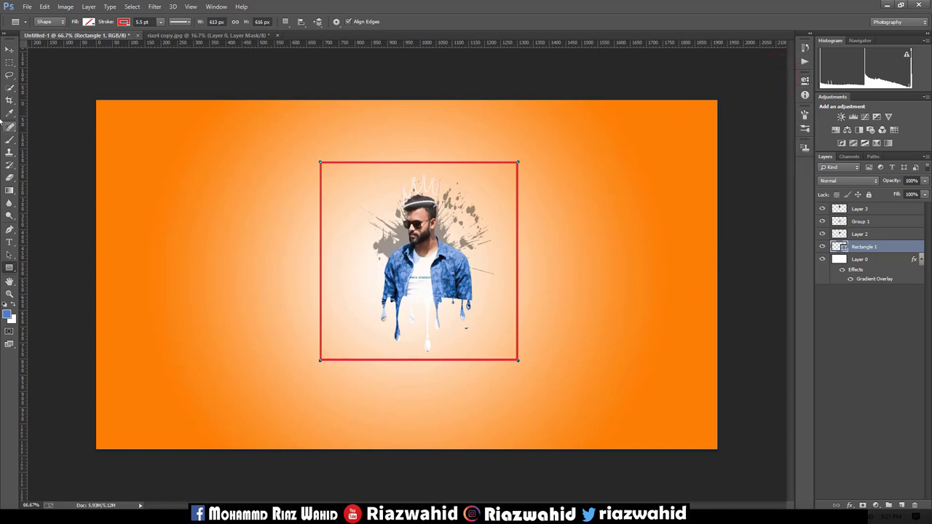
Rotate the square 45° into a diamond and thicken its outline to 8.97 pt
click(10, 50)
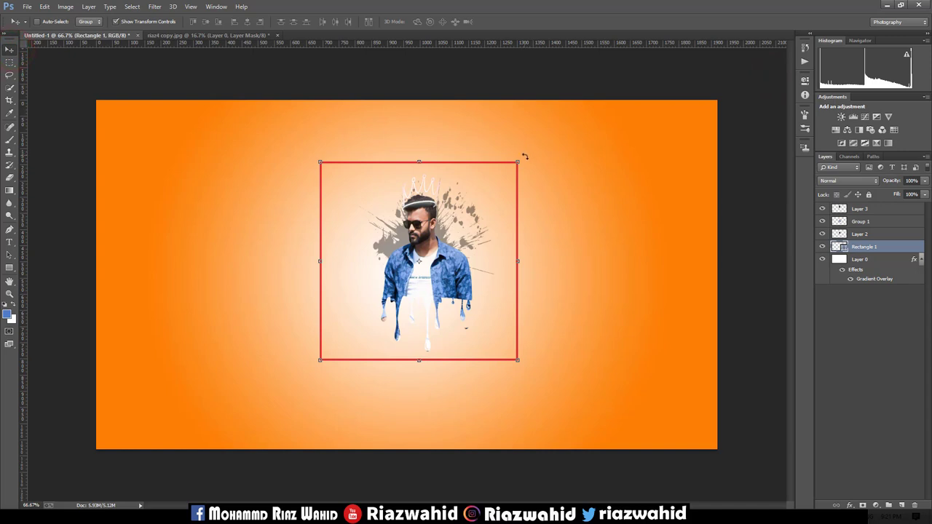
mouse_move(526, 158)
mouse_down()
mouse_move(557, 198)
mouse_move(565, 262)
mouse_up()
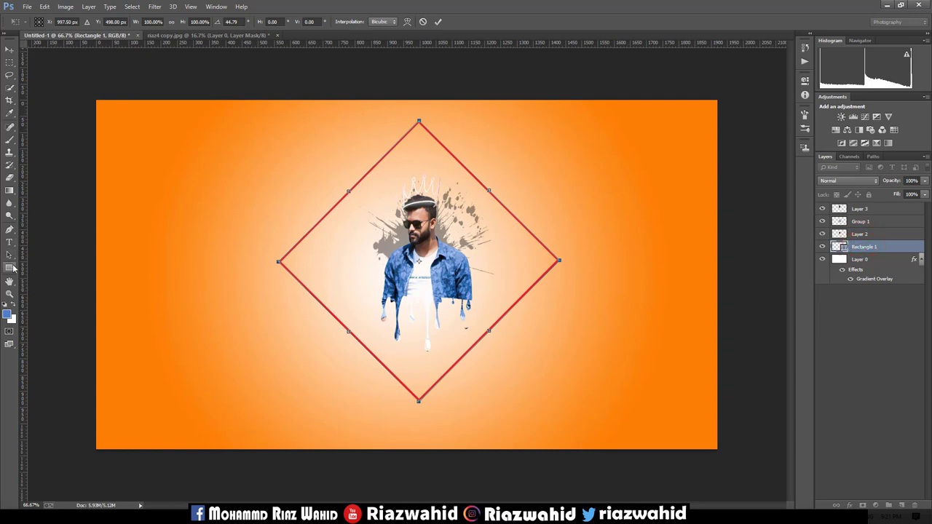
click(10, 266)
click(417, 195)
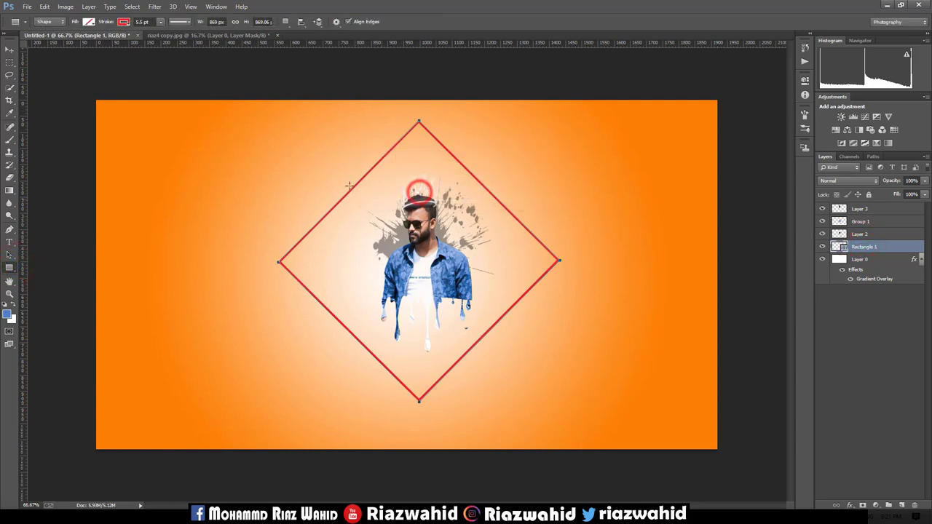
click(162, 22)
drag(152, 33, 164, 33)
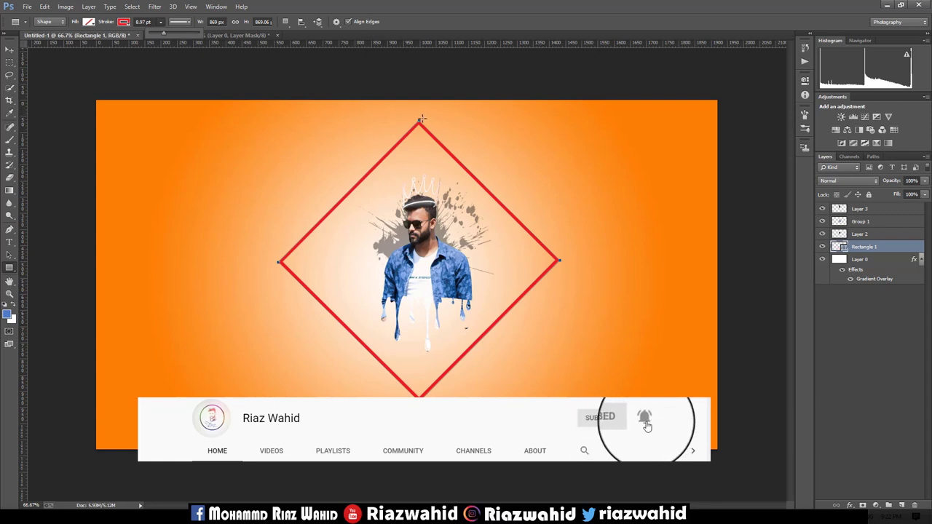
Scale the diamond to about 86% by 87% around the man and nudge it down
click(9, 48)
key(ctrl+t)
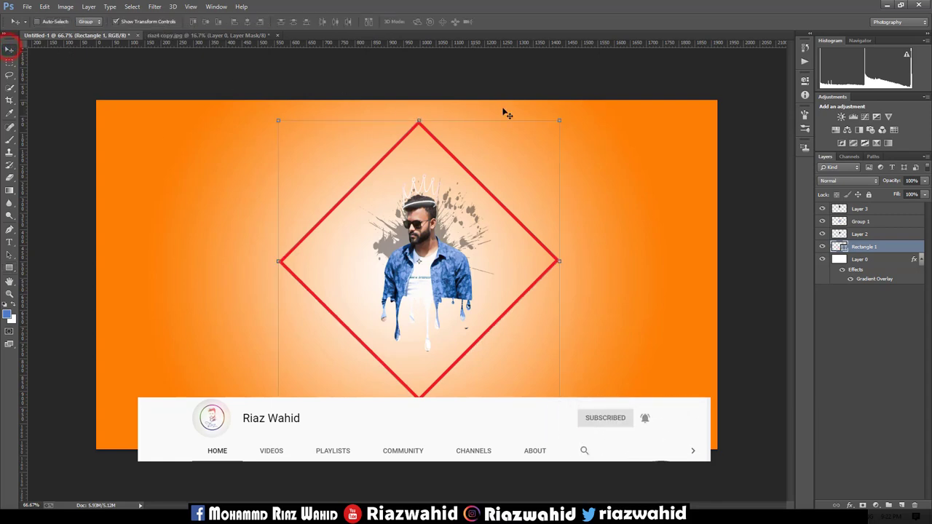
drag(557, 119, 547, 133)
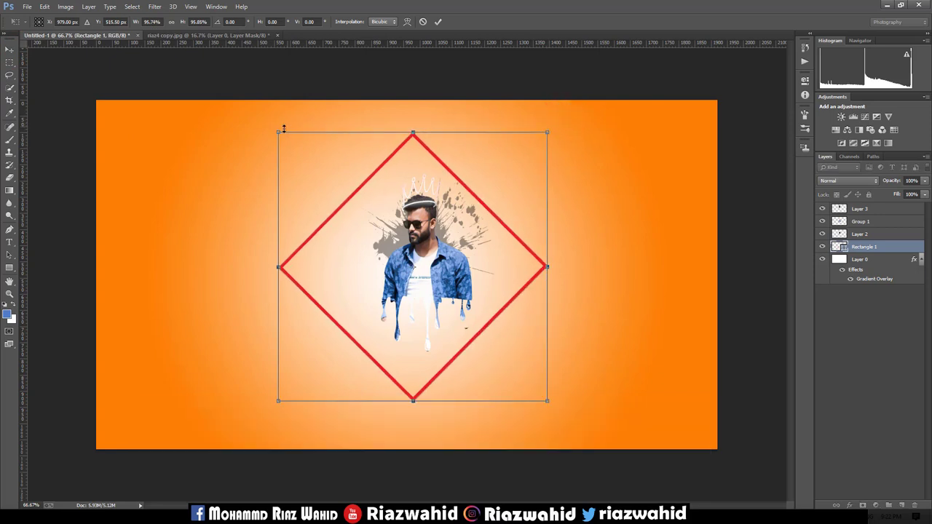
drag(277, 132, 304, 137)
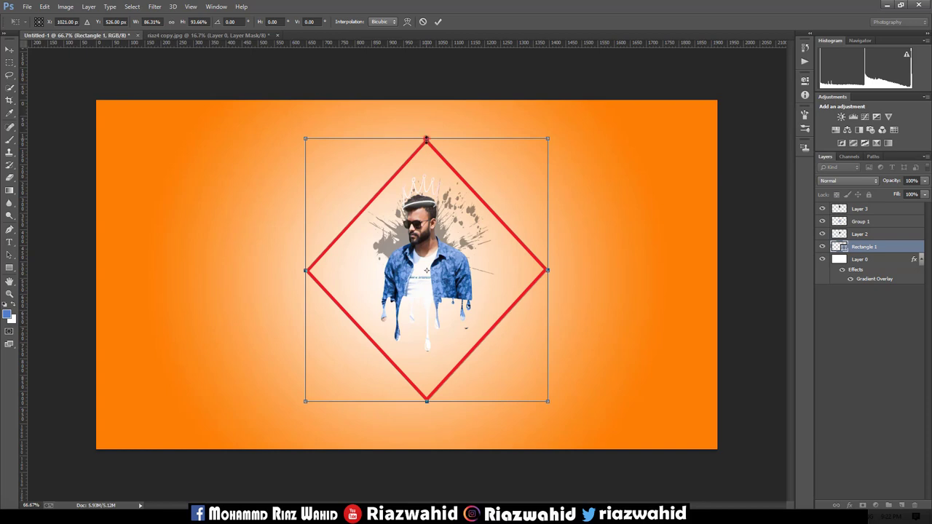
drag(427, 138, 416, 163)
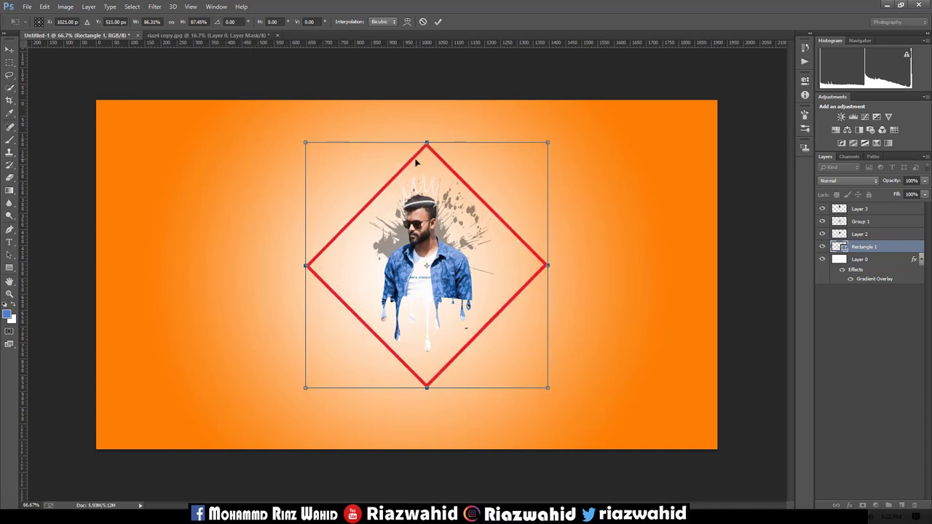
key(Down)
key(Down)
key(Down)
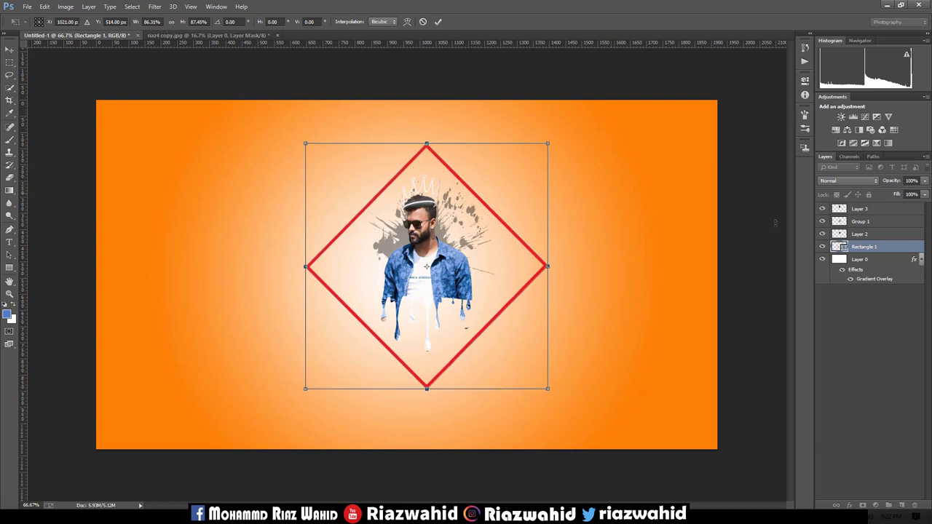
click(437, 22)
click(845, 235)
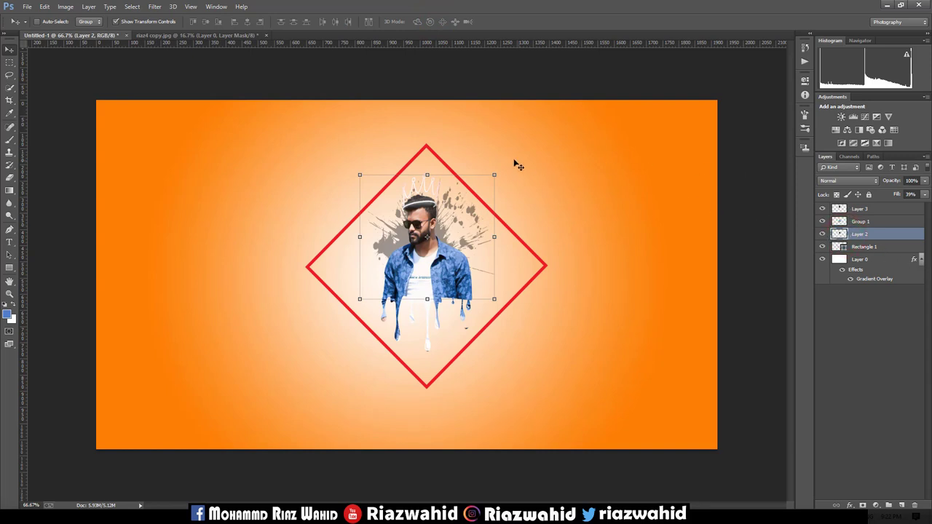
Rotate the Layer 2 artwork slightly and apply the transform
click(503, 169)
drag(504, 169, 508, 168)
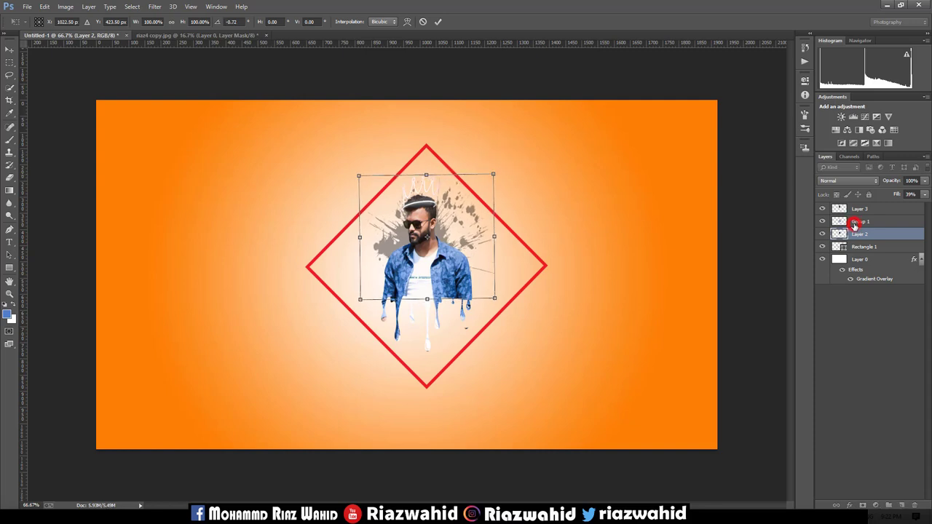
click(438, 21)
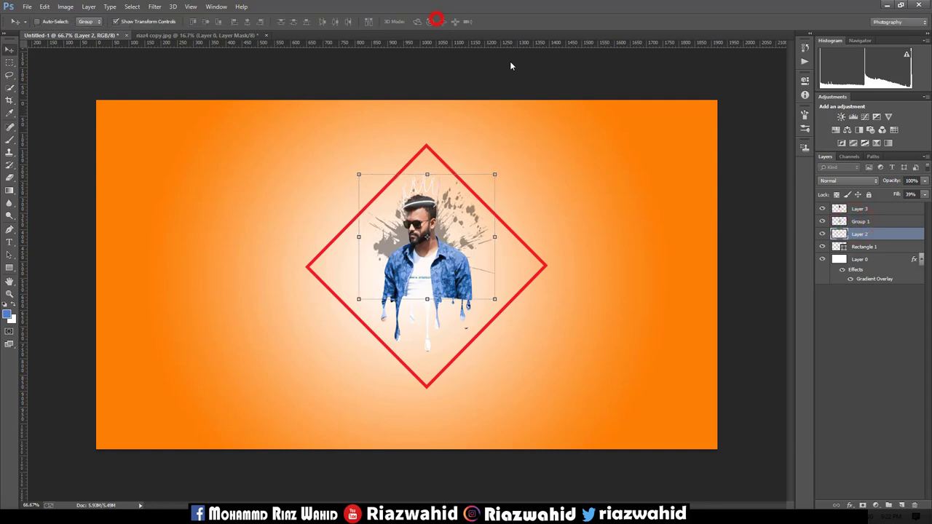
Resize the crown to about 99% width and tilt it roughly six degrees counter-clockwise
click(859, 222)
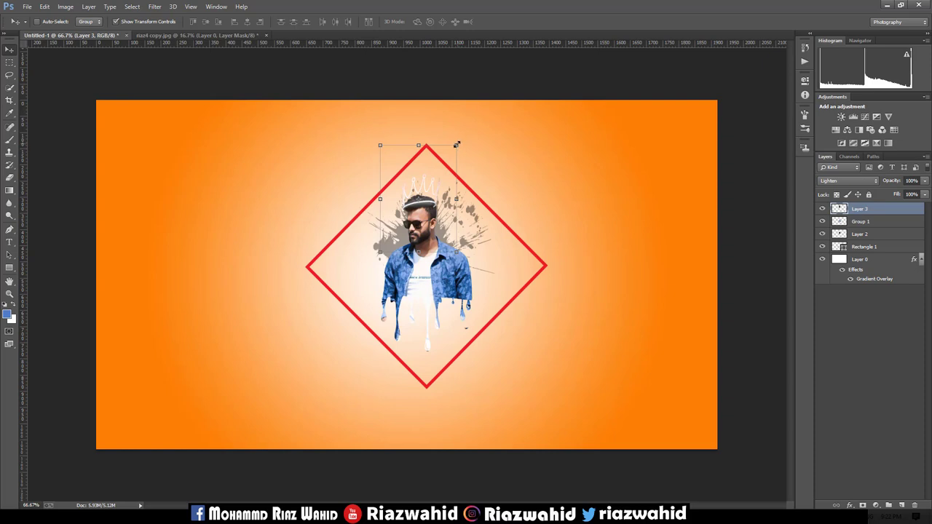
mouse_move(457, 145)
mouse_down()
mouse_move(473, 144)
mouse_move(447, 165)
mouse_up()
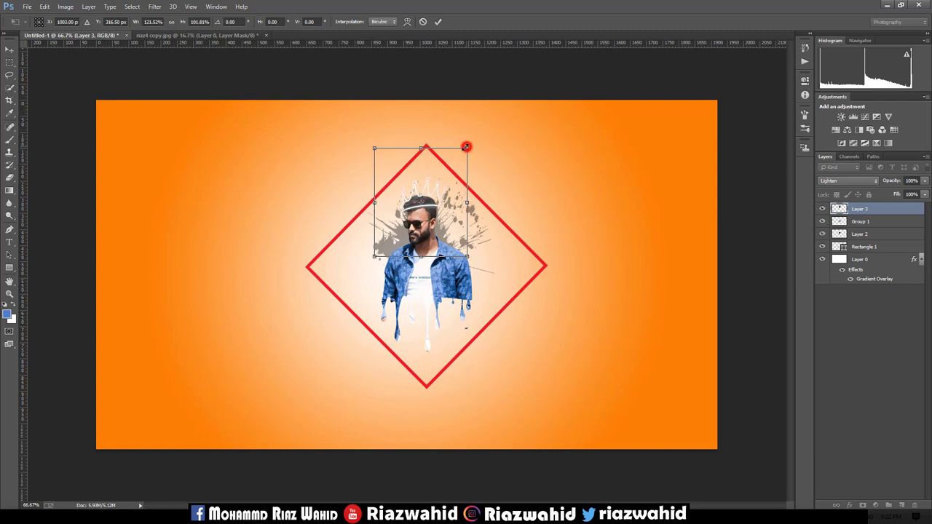
drag(467, 147, 438, 169)
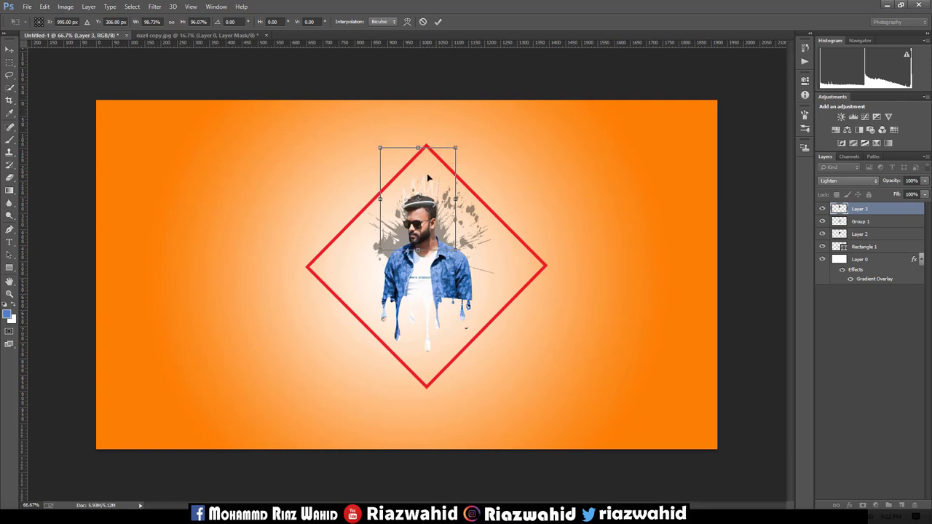
key(Down)
key(Down)
key(Down)
key(Down)
key(Down)
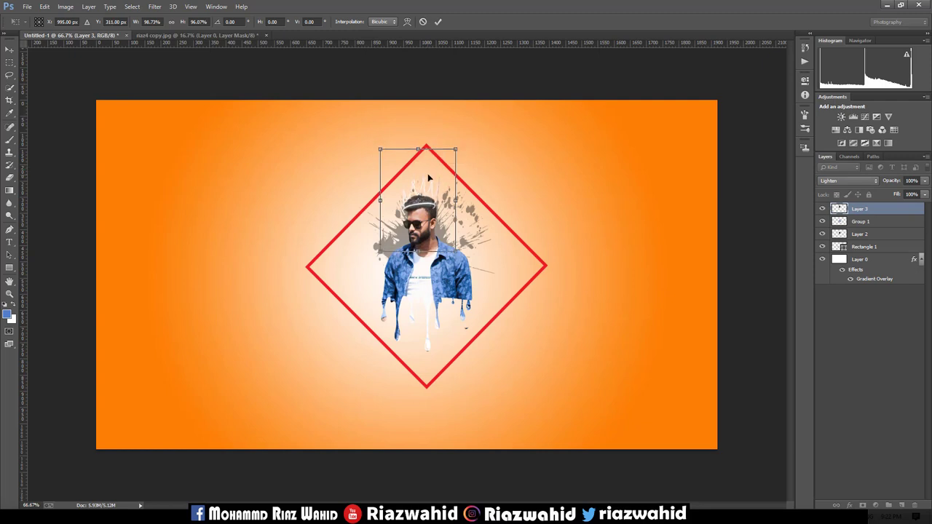
drag(461, 148, 455, 143)
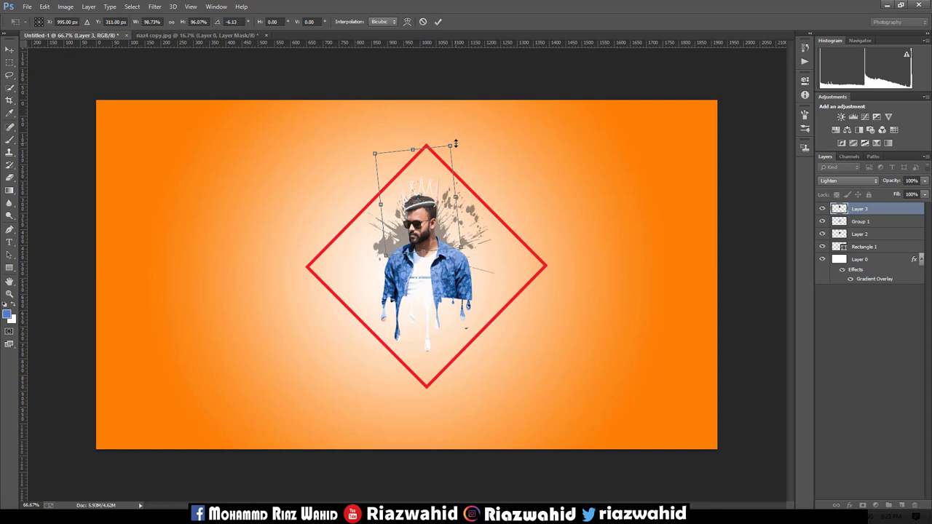
key(Up)
click(438, 23)
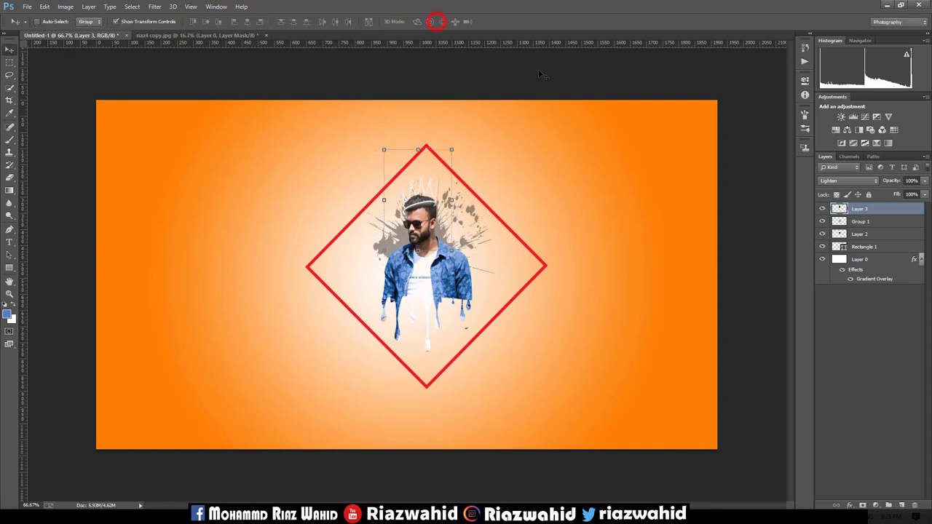
Re-tilt the crown about seven degrees the other way and nudge it up and right
click(876, 222)
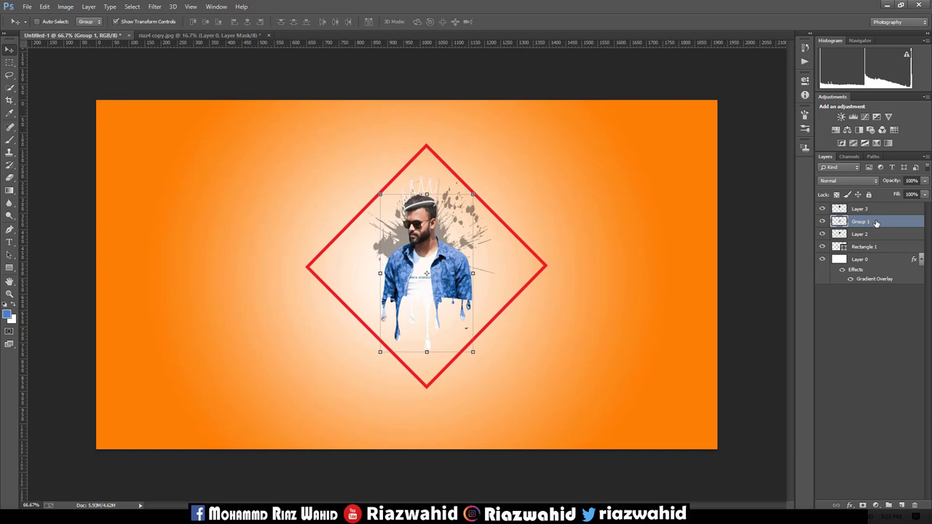
click(858, 210)
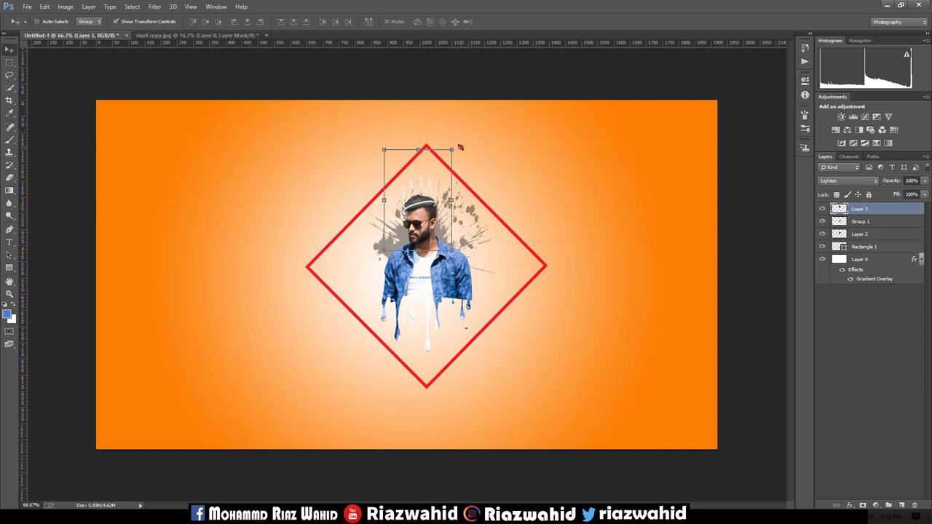
drag(461, 149, 464, 163)
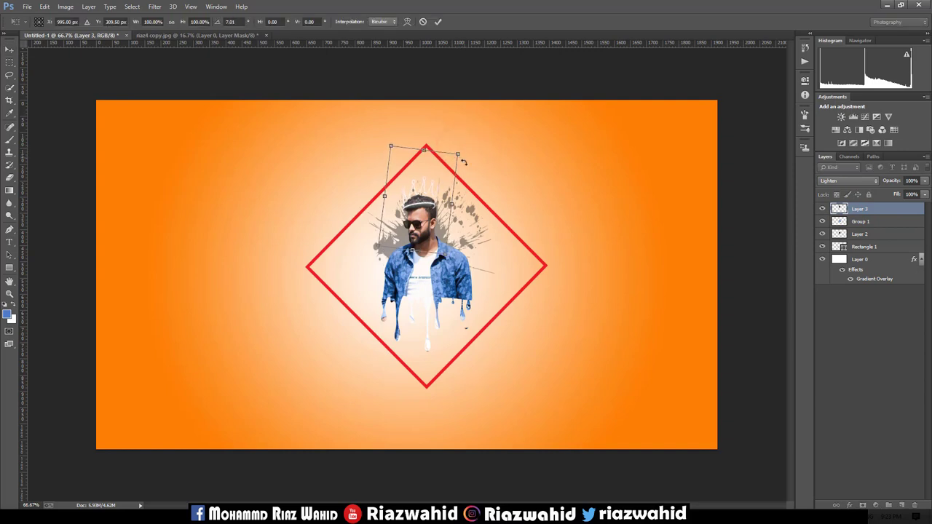
key(Up)
key(Up)
key(Up)
key(Up)
key(Up)
key(Right)
key(Right)
key(Right)
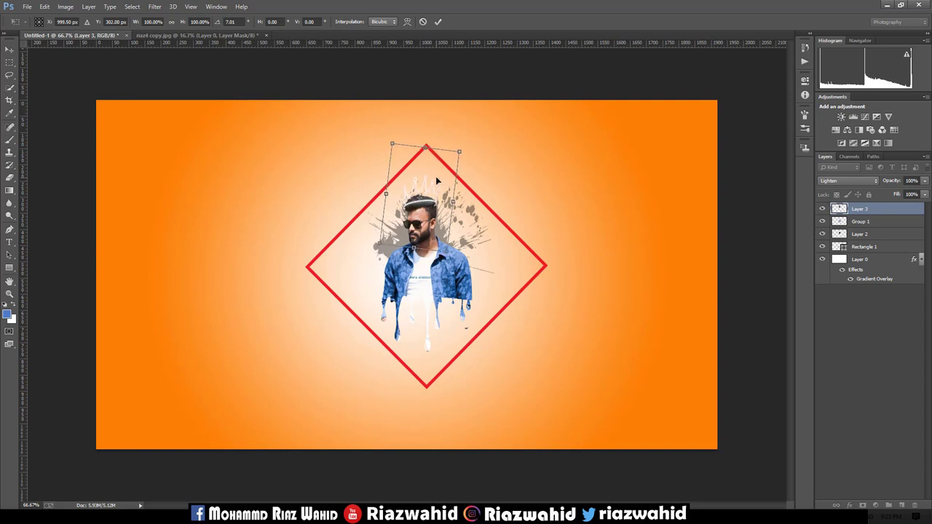
click(438, 22)
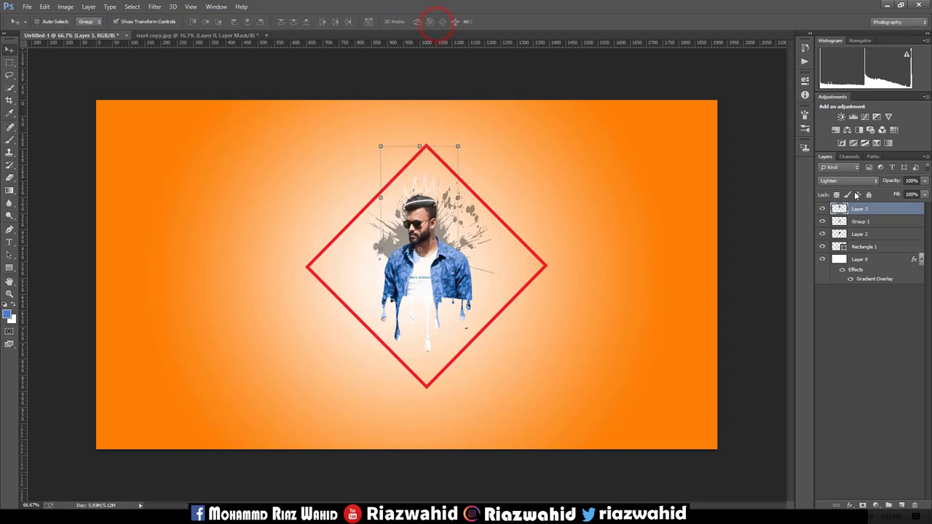
click(874, 249)
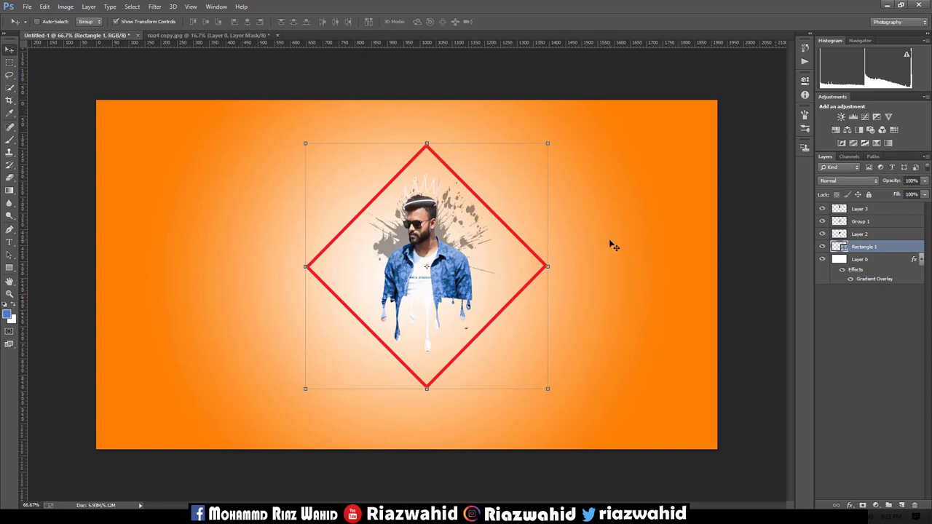
Group Rectangle 1 through Layer 2 into Group 2 and hide Layer 0's Gradient Overlay
click(822, 247)
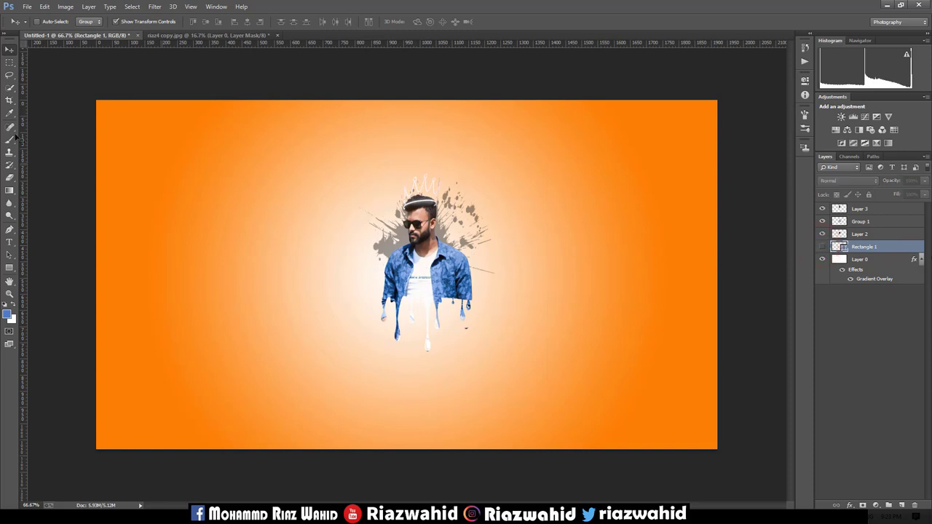
click(8, 86)
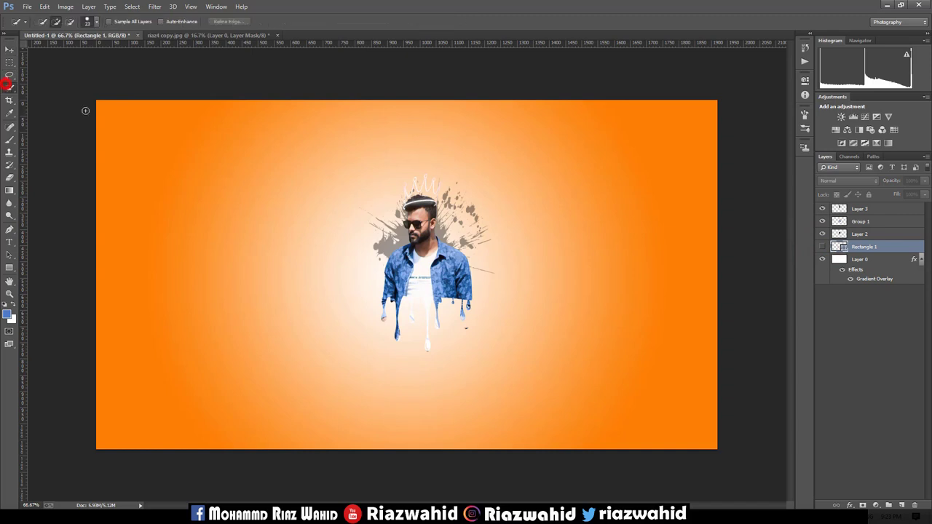
click(384, 170)
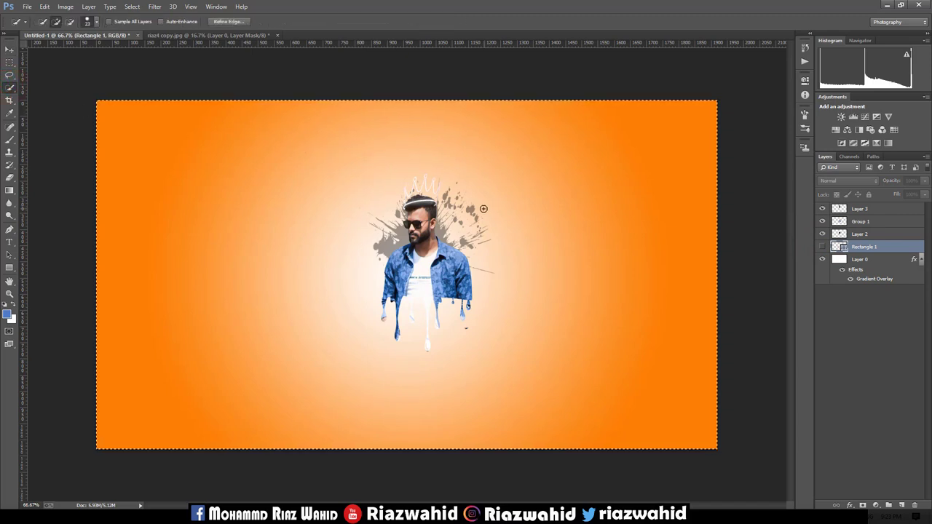
click(822, 247)
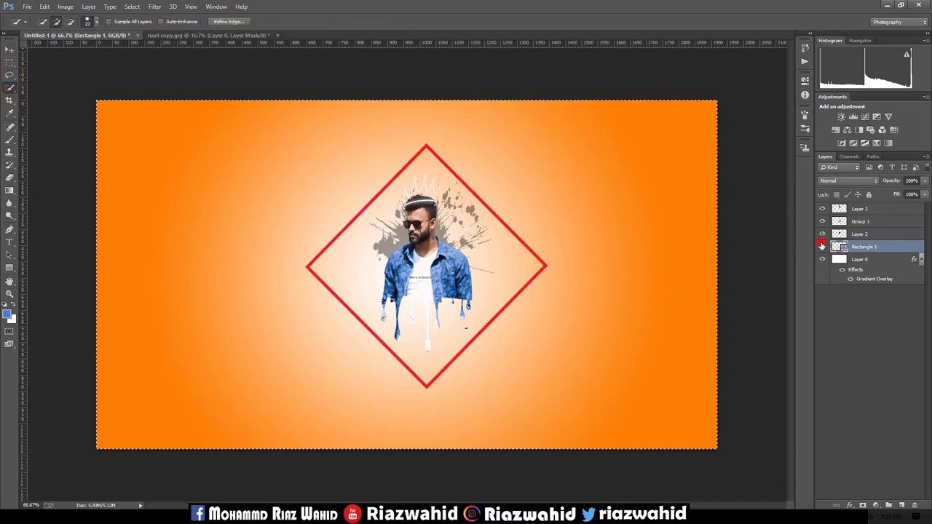
click(822, 246)
key(ctrl+d)
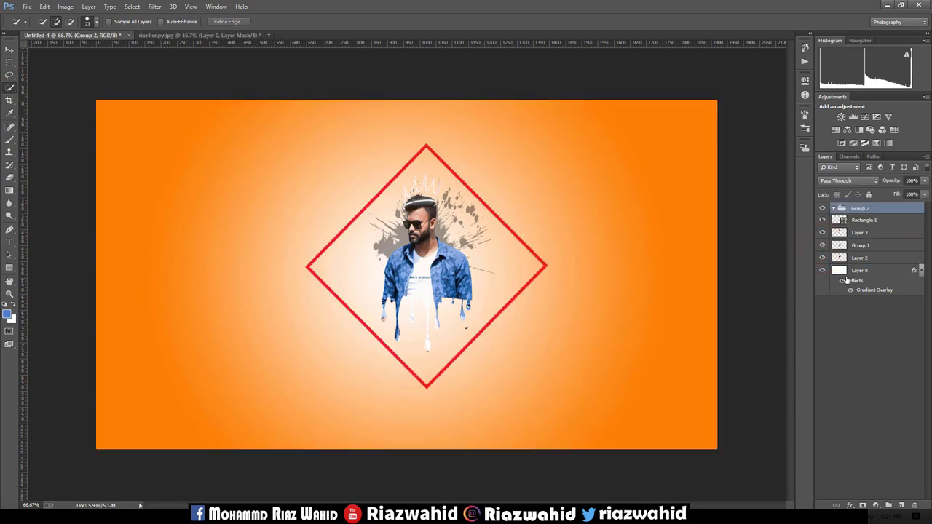
click(843, 283)
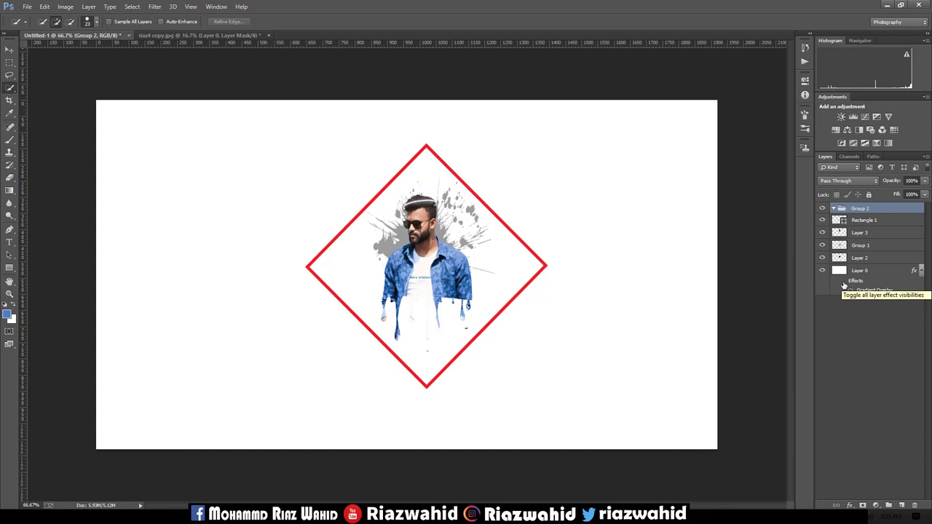
Scale Group 2 down and drag it toward the upper left
key(ctrl+t)
drag(548, 145, 486, 204)
click(439, 21)
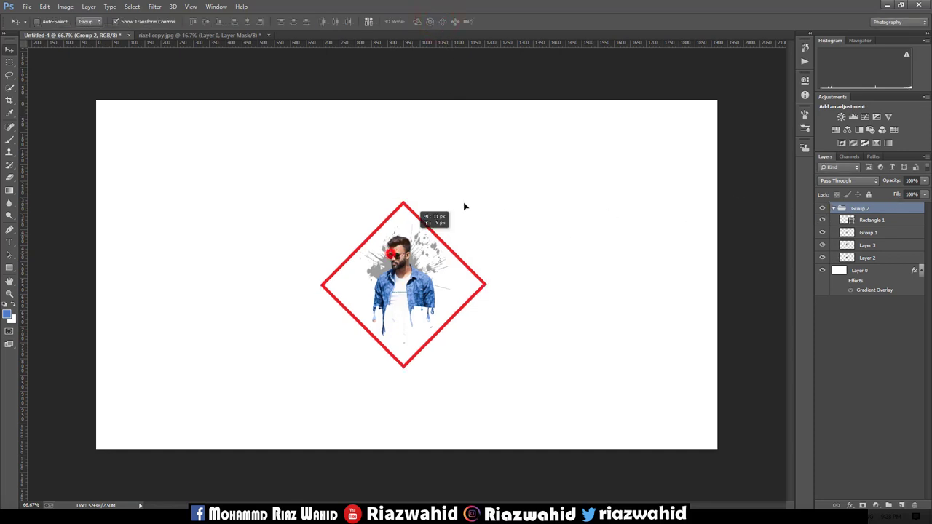
click(441, 23)
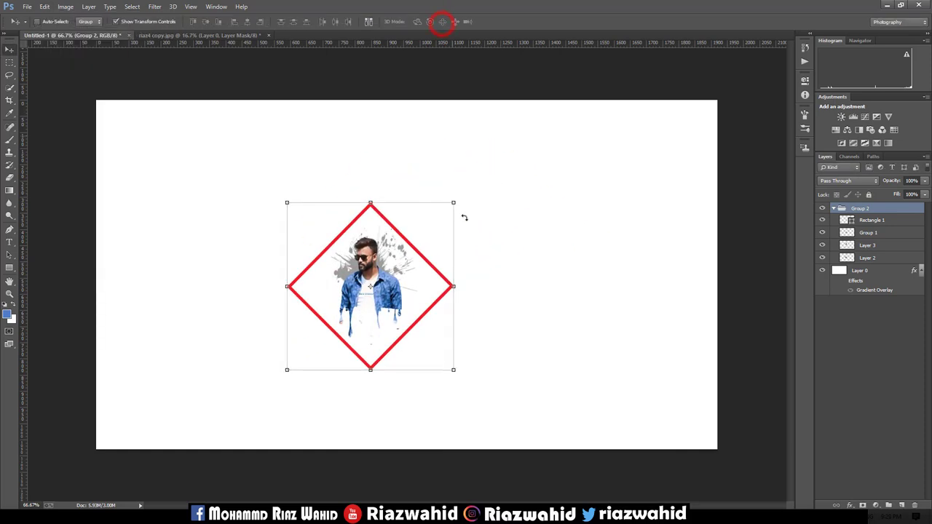
mouse_move(380, 260)
mouse_down()
mouse_move(274, 46)
mouse_move(428, 255)
mouse_move(207, 71)
mouse_up()
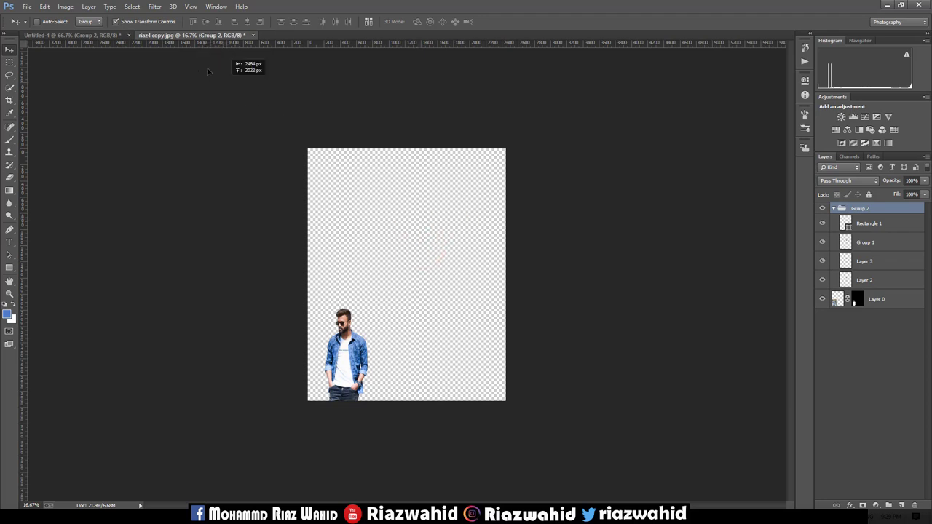
Copy the diamond group into riaz4 copy.jpg, then close that document after the save prompt
drag(208, 71, 157, 35)
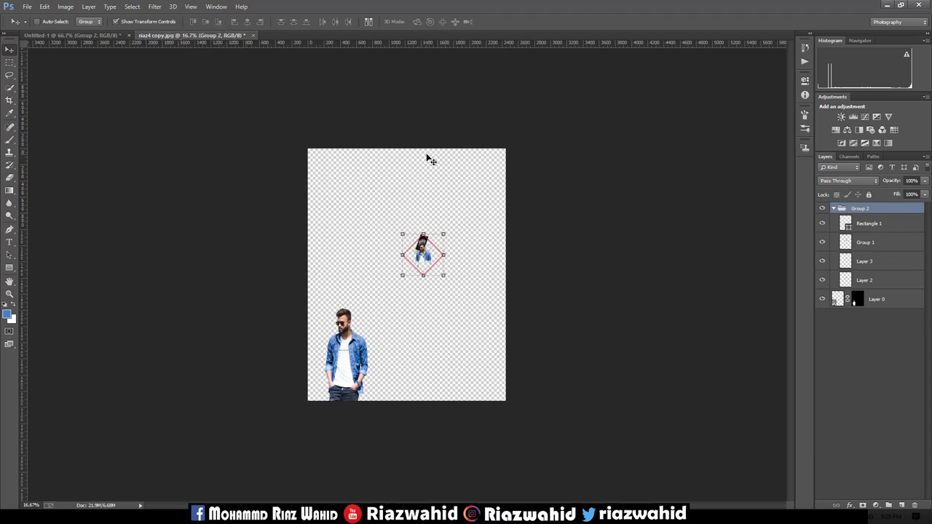
click(252, 35)
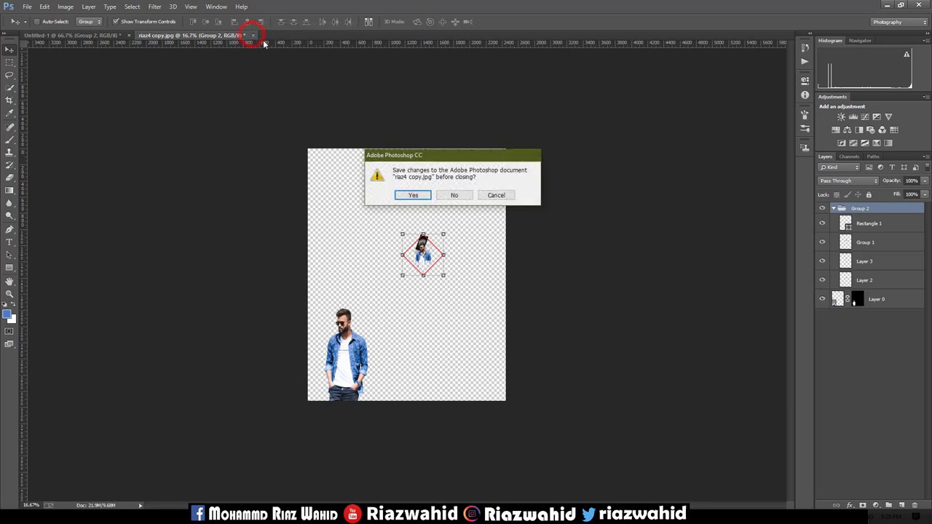
click(455, 196)
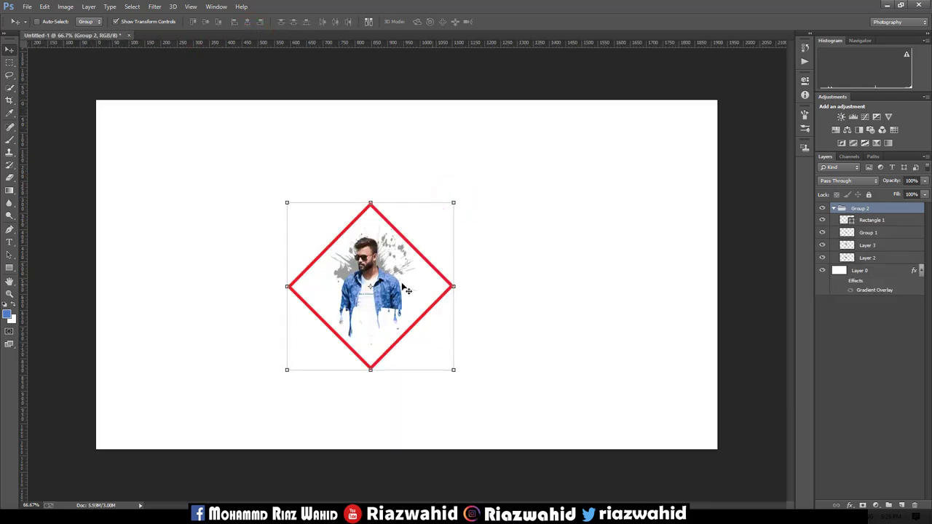
key(ctrl+t)
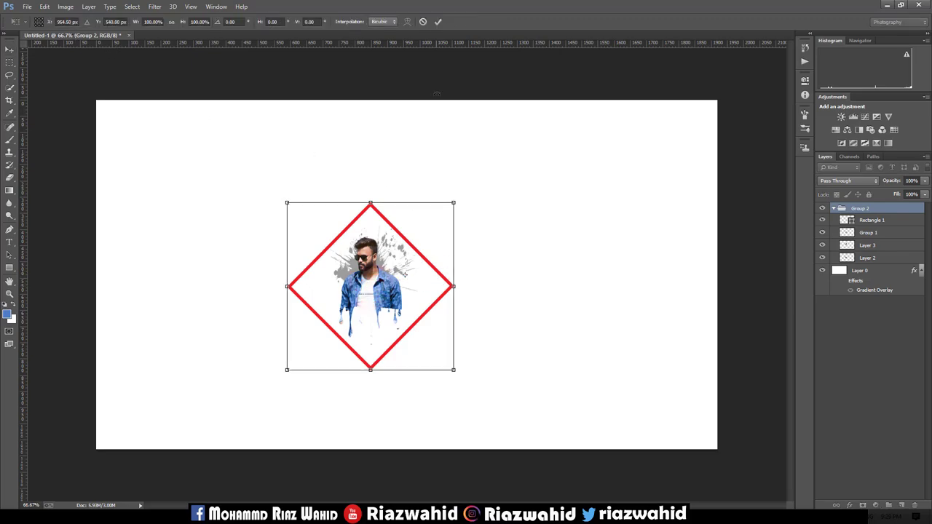